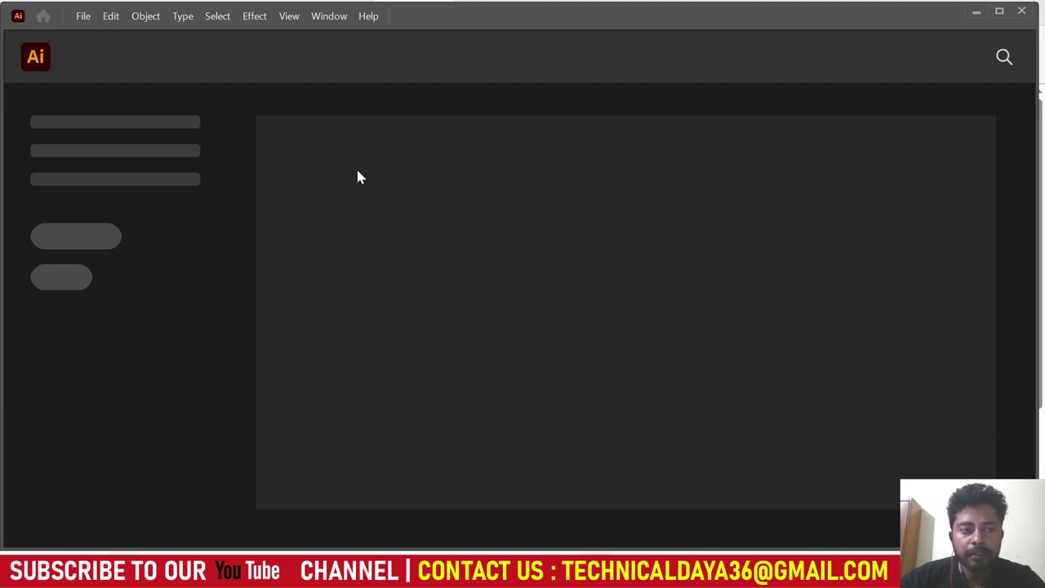
Create a new document with one artboard, Width and Height both 1080 px.
click(82, 18)
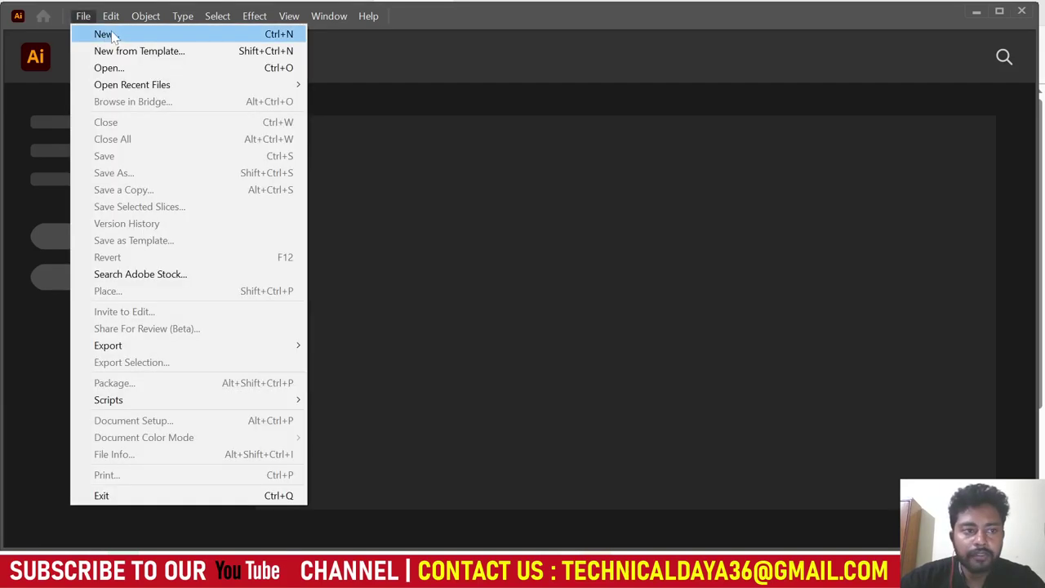
click(145, 34)
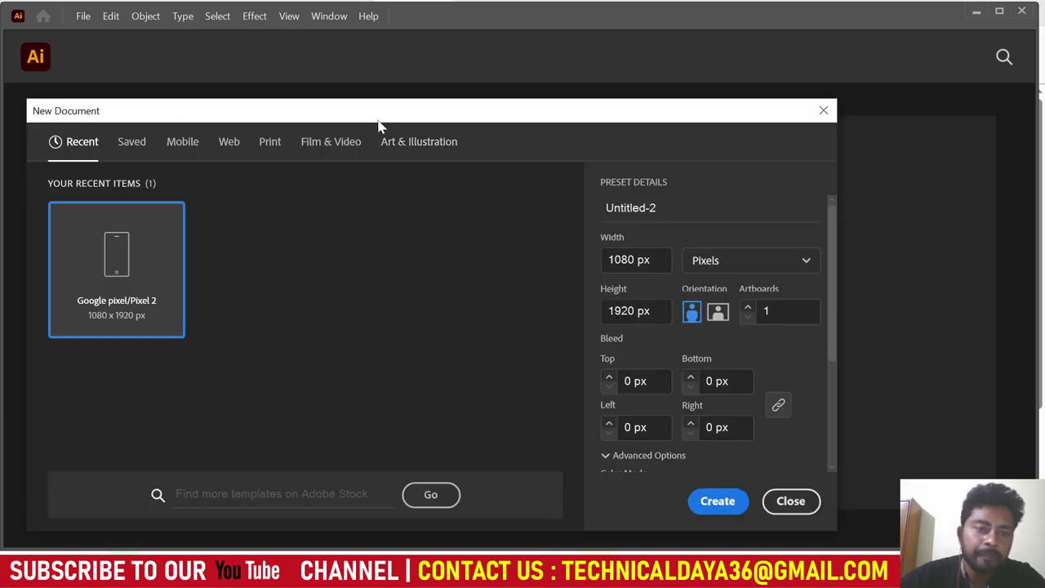
drag(380, 125, 457, 86)
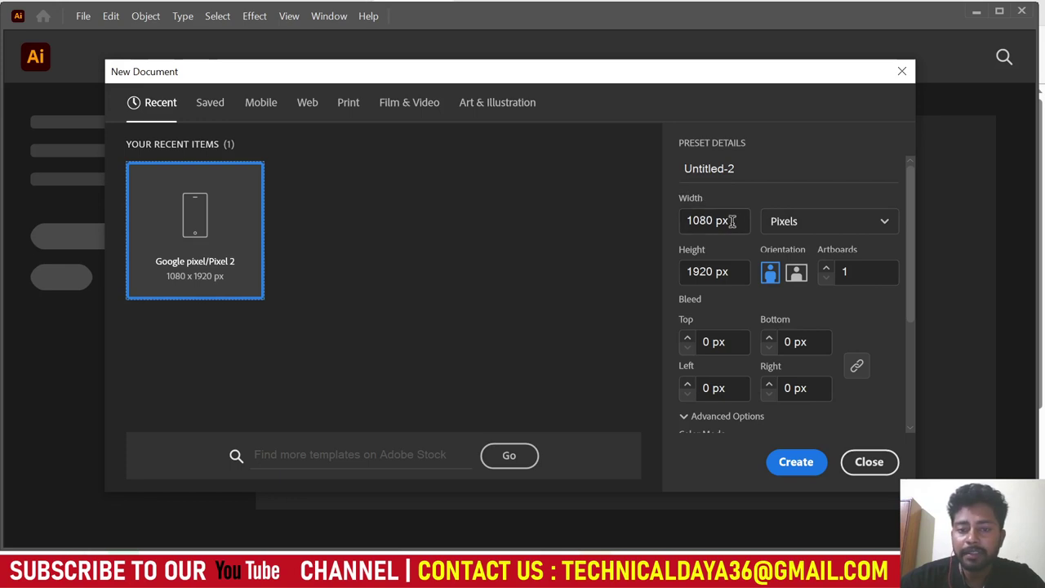
click(707, 219)
click(739, 270)
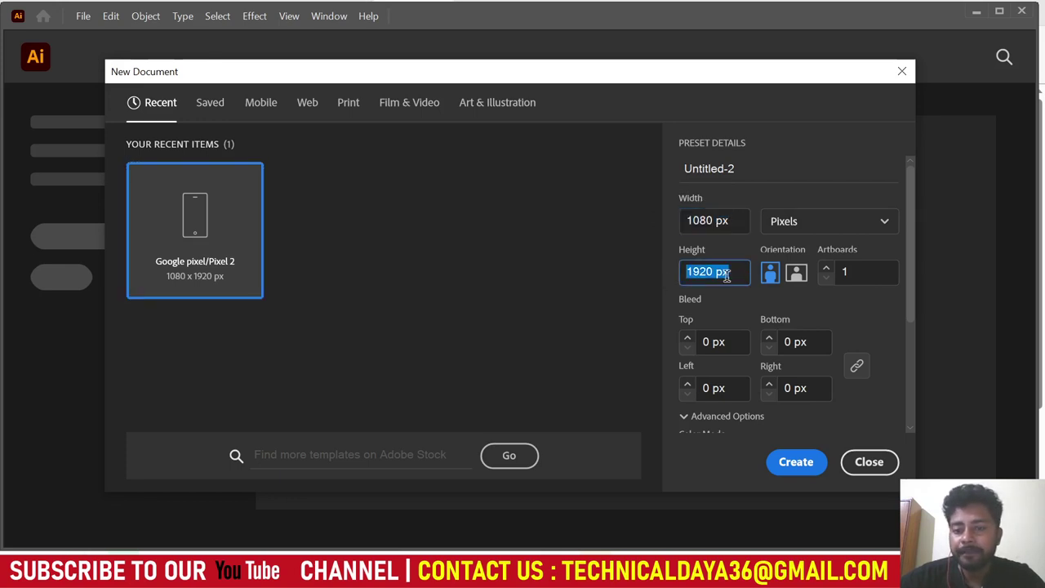
click(689, 219)
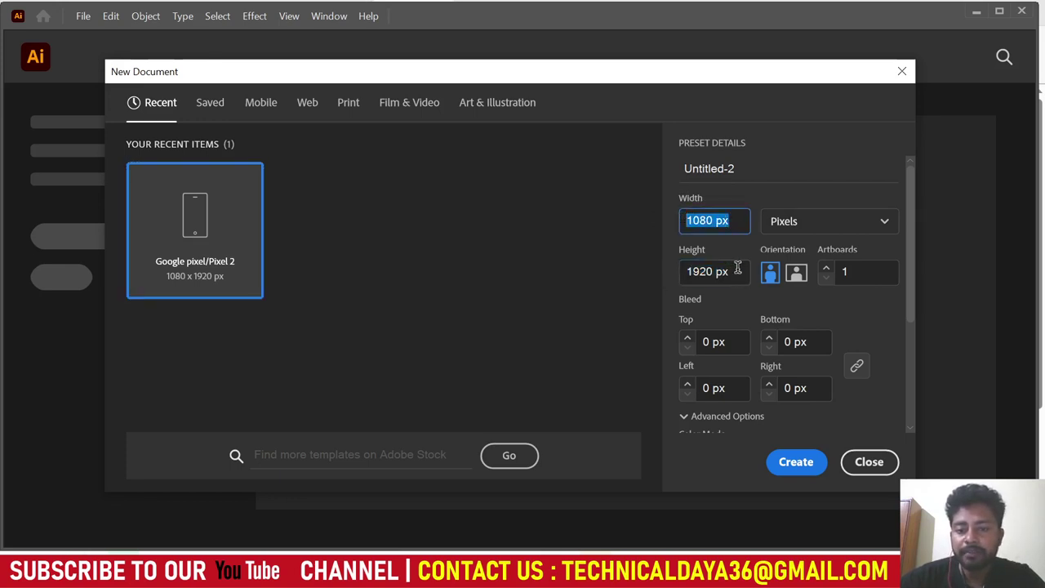
drag(739, 270, 684, 272)
text(1)
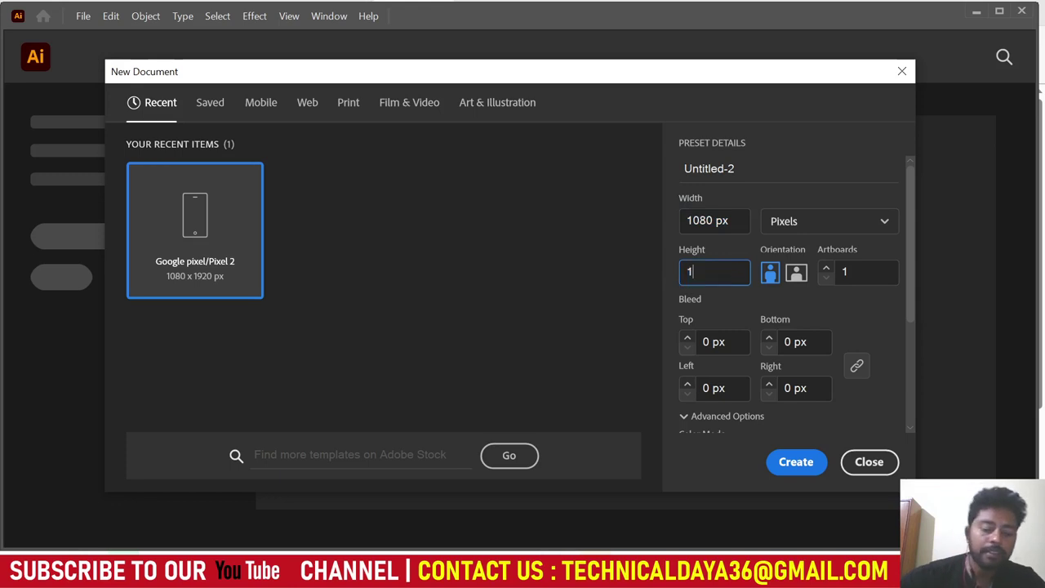
text(080)
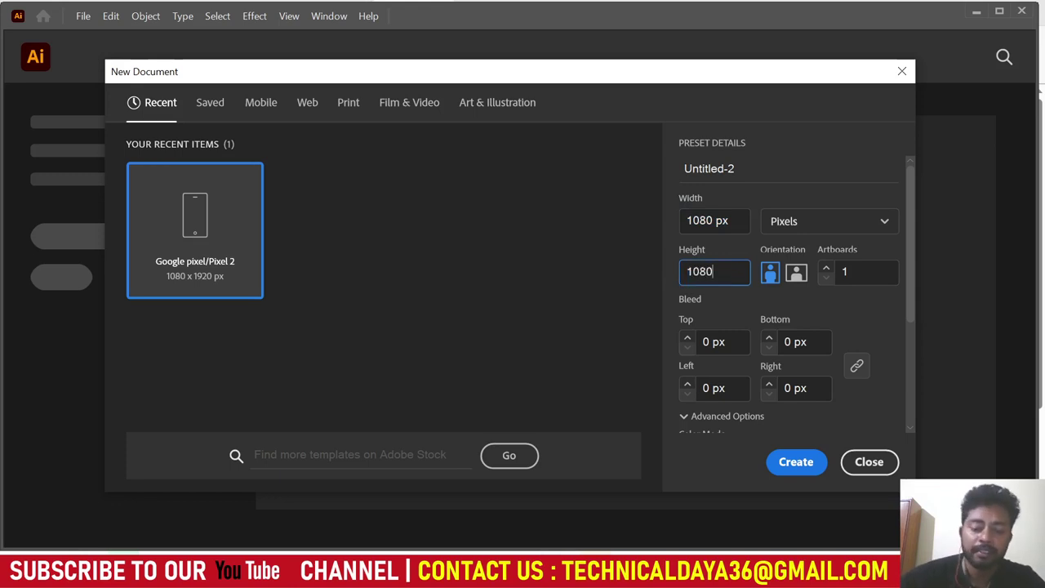
text( px)
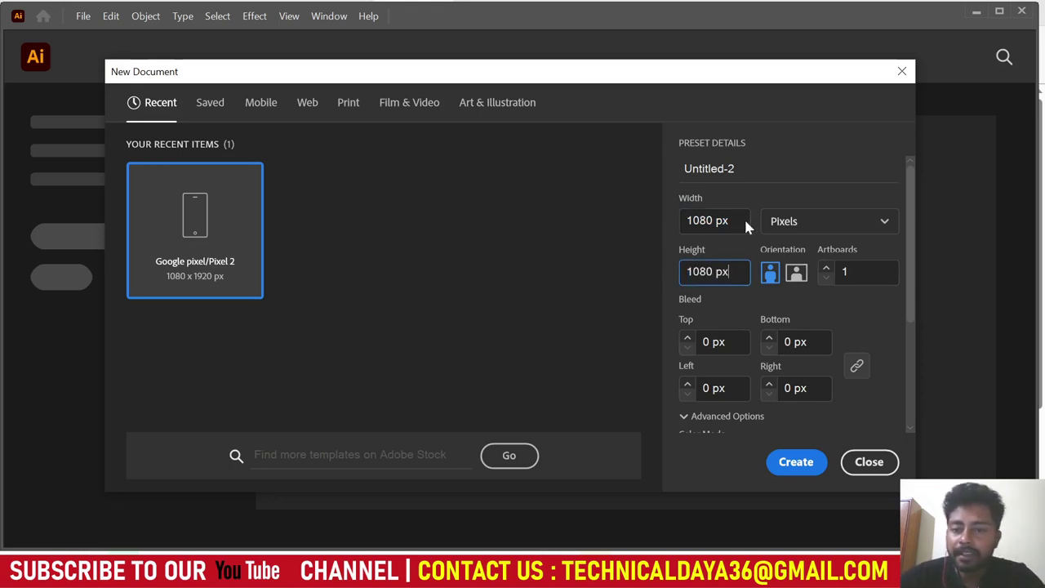
click(739, 224)
click(734, 272)
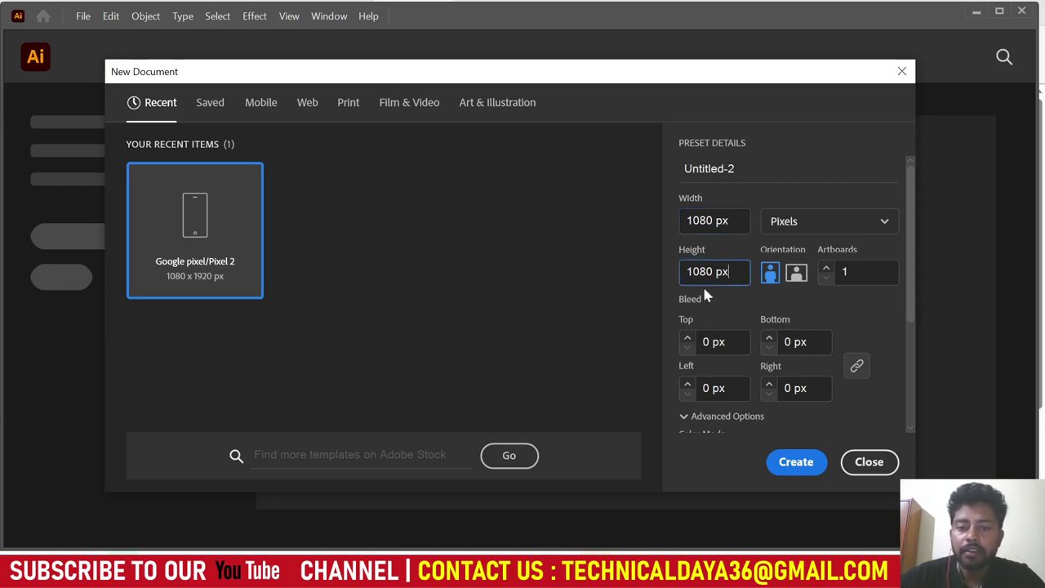
drag(735, 272, 679, 283)
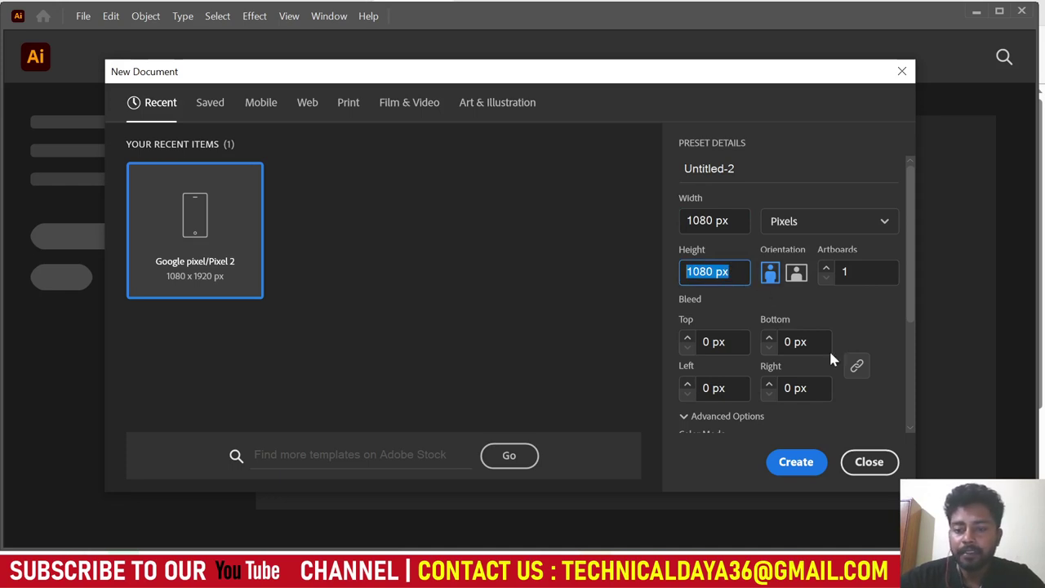
click(797, 462)
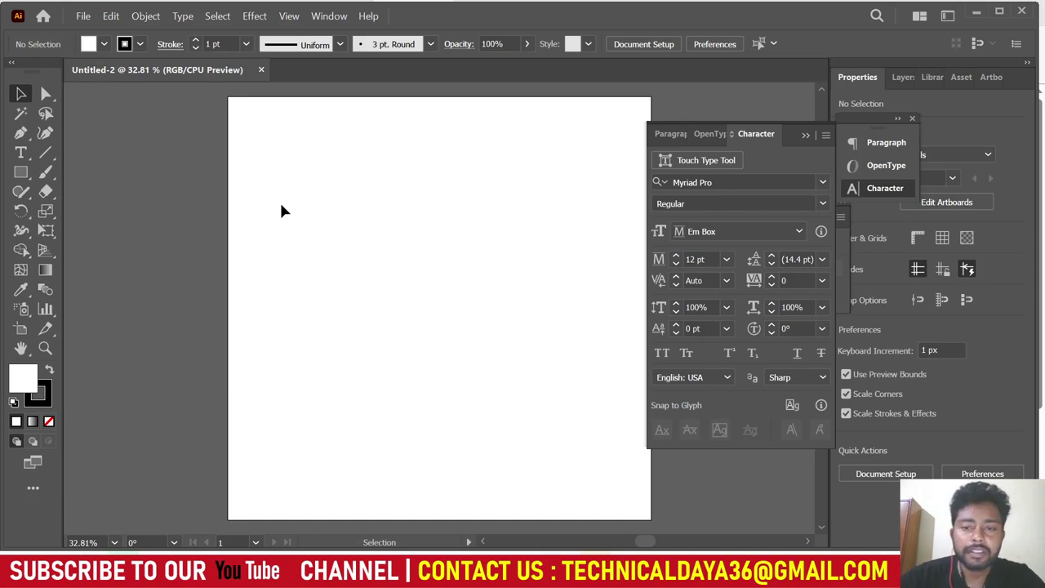
scroll(318, 266, down, 1)
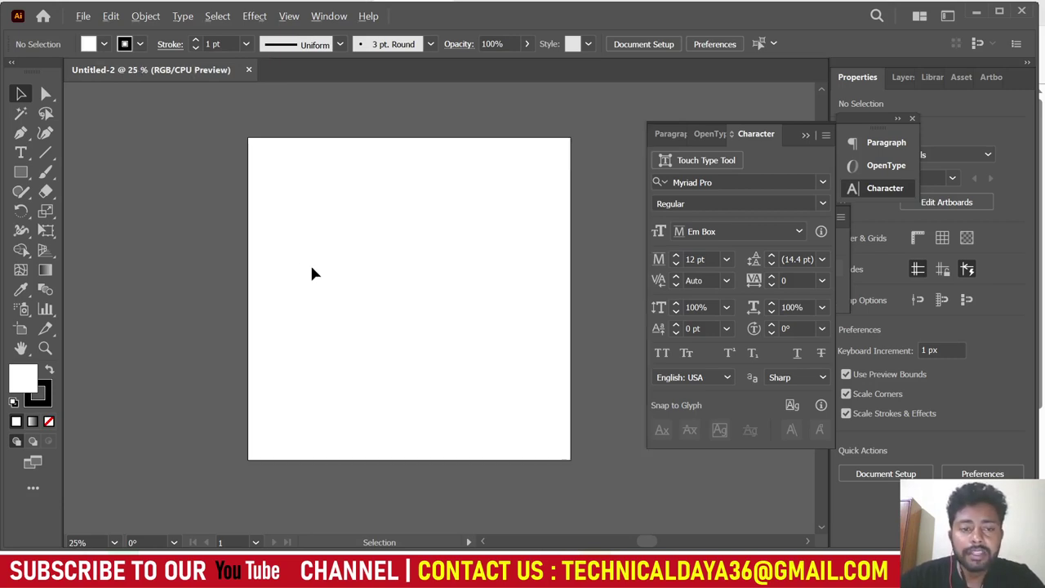
scroll(312, 273, down, 2)
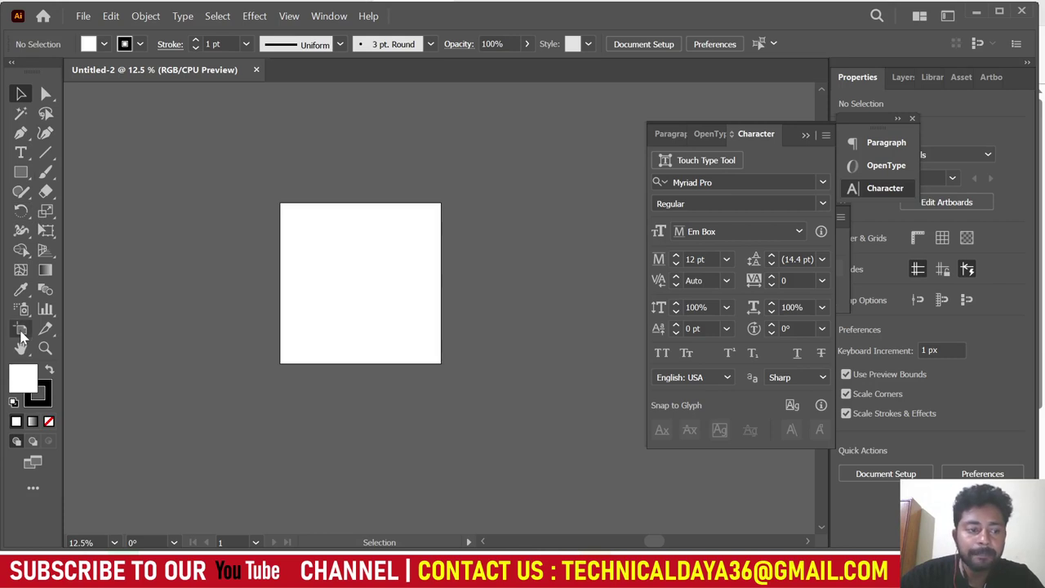
click(23, 331)
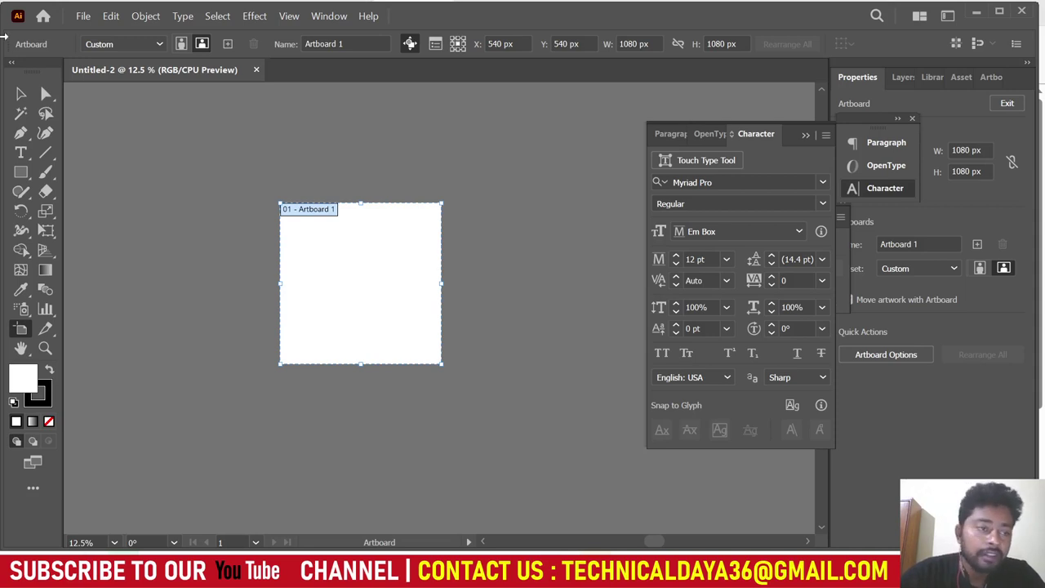
click(21, 94)
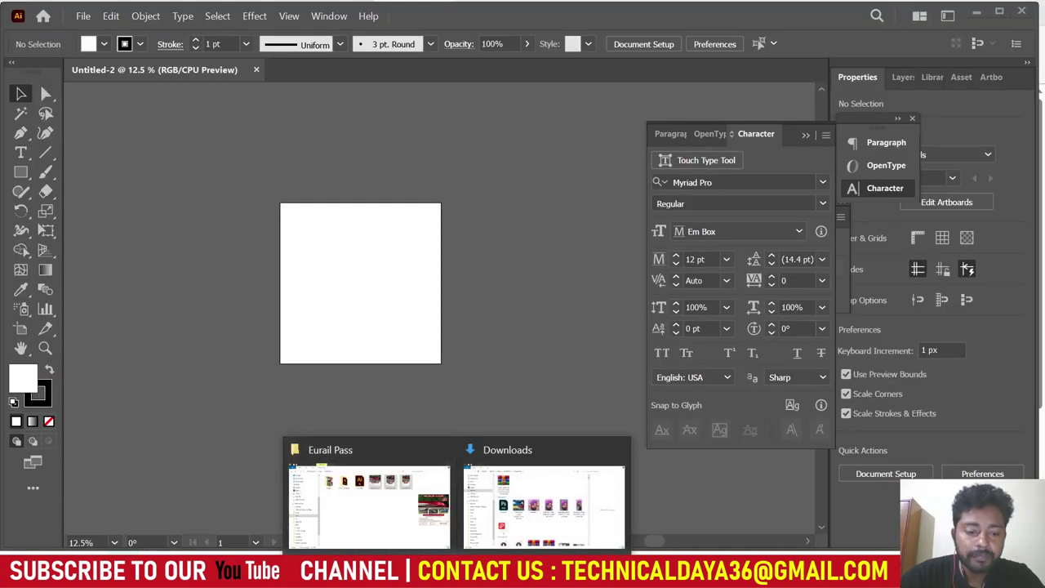
Browse D:\Epic Content\Imagine 2023\Monsoon\FB Post and open the Social ad file.
key(super+e)
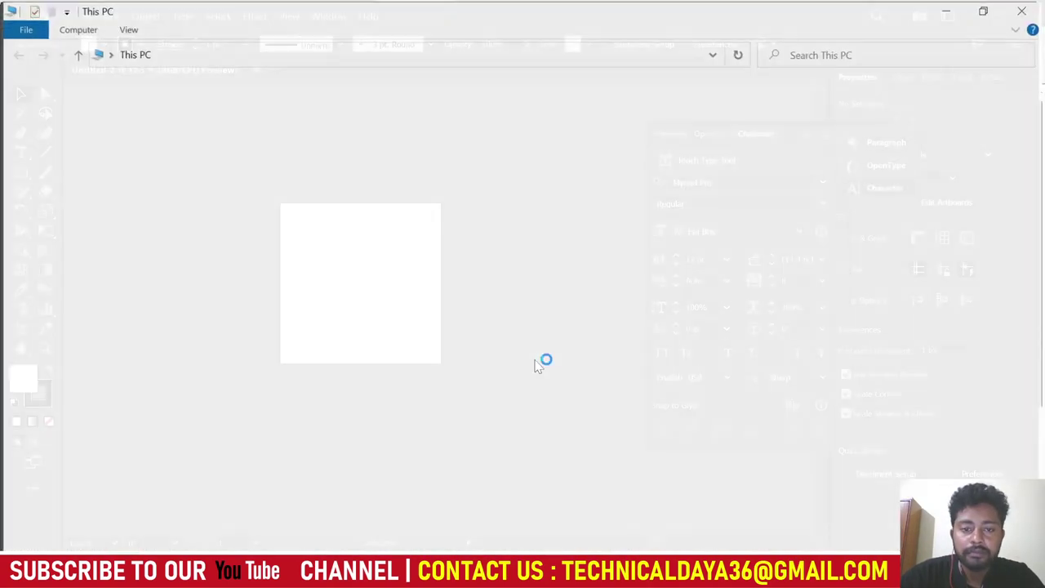
double_click(596, 334)
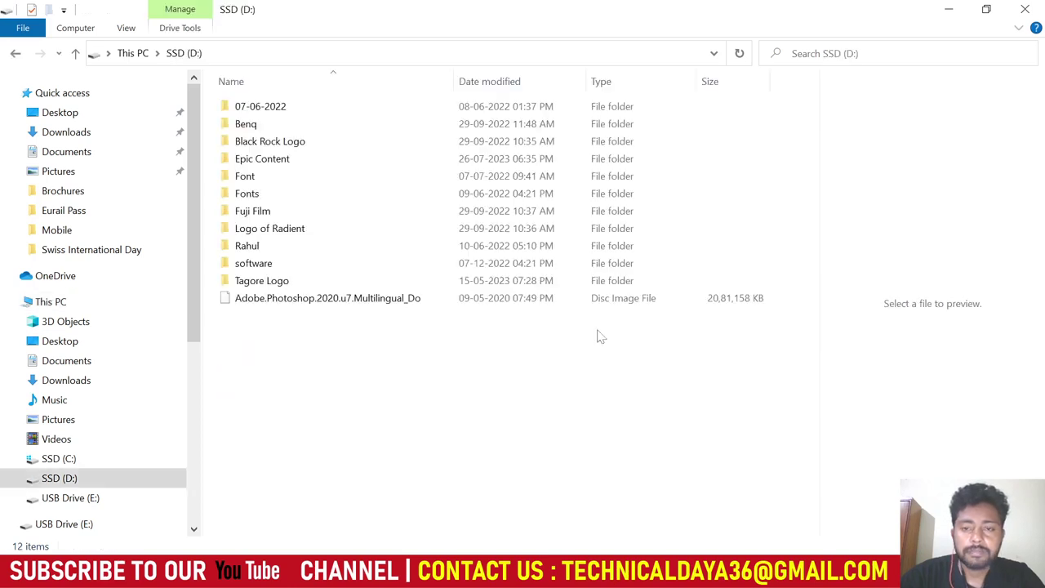
click(266, 160)
double_click(266, 160)
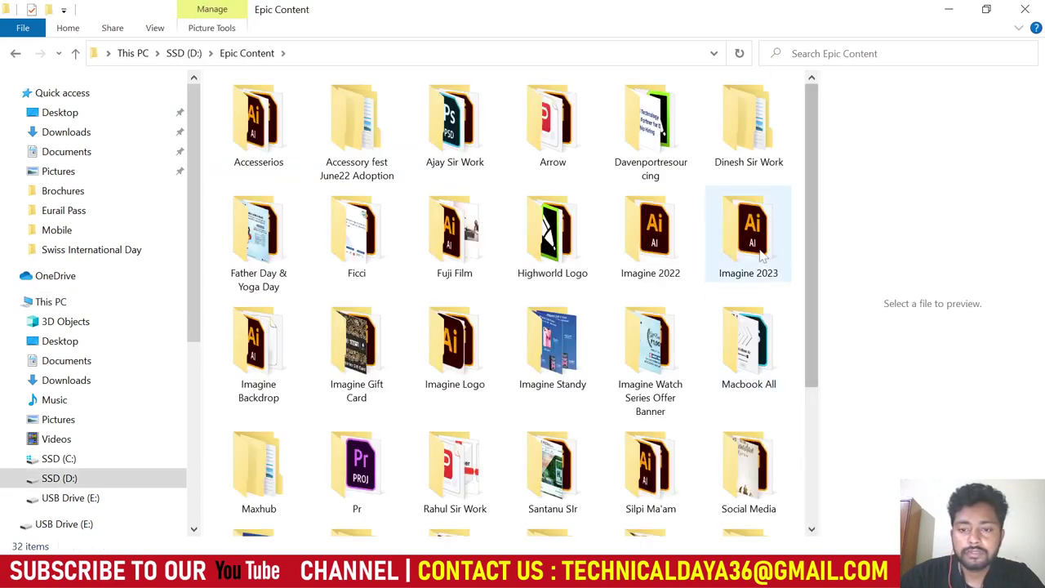
double_click(752, 225)
click(547, 254)
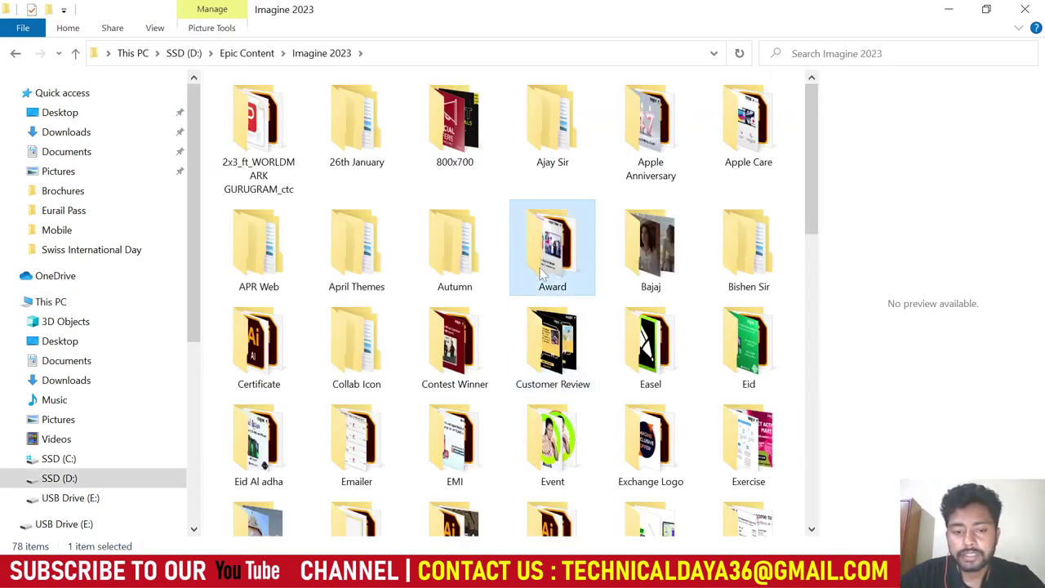
key(m)
key(m)
key(m)
key(m)
key(m)
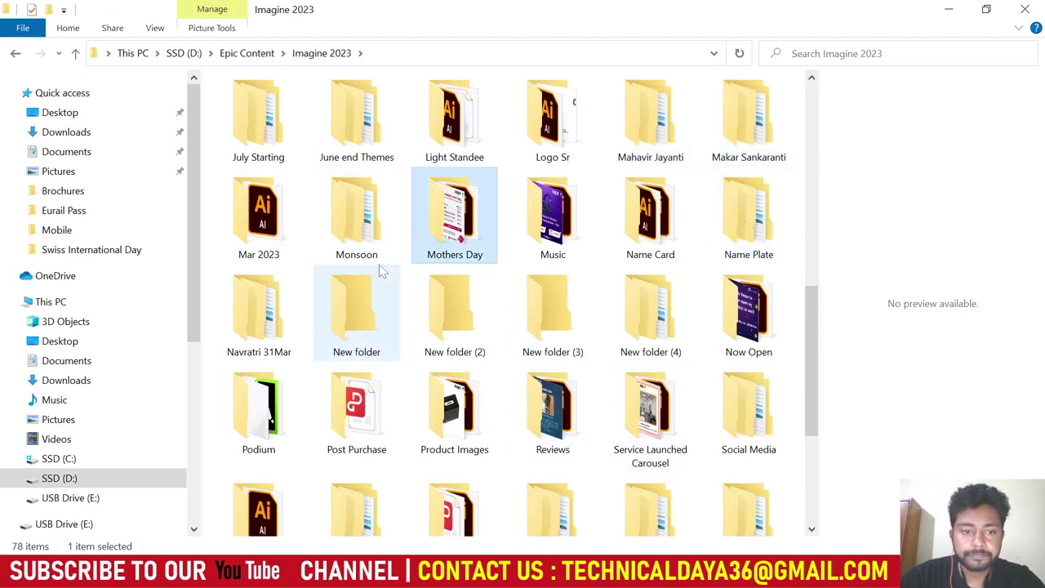
double_click(372, 241)
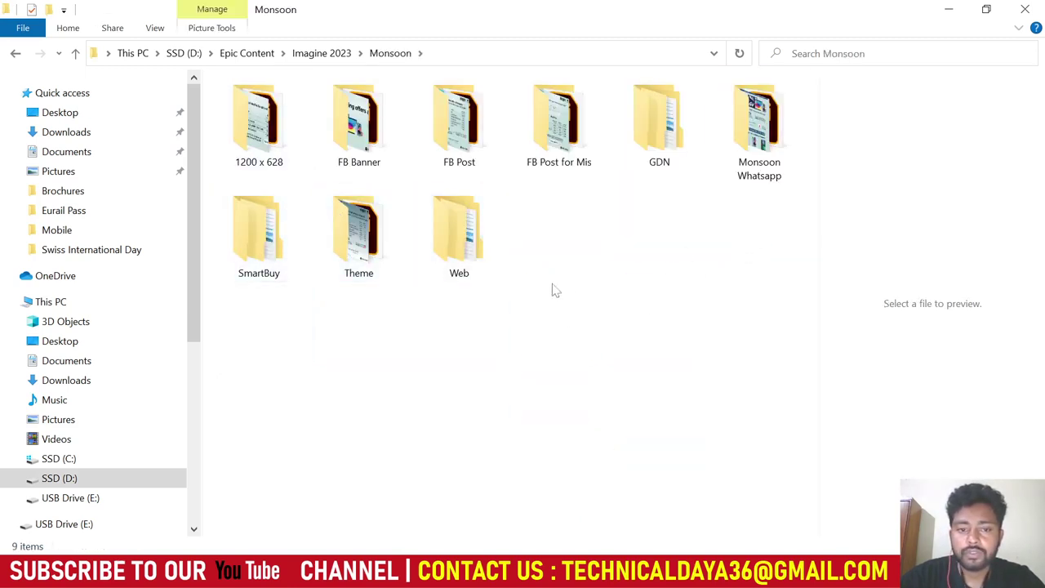
double_click(470, 145)
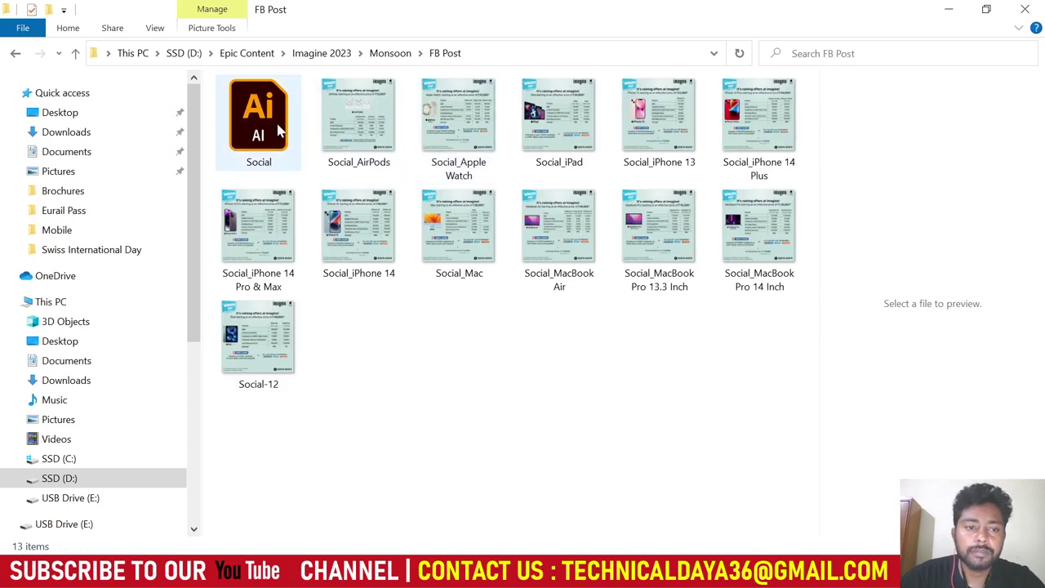
click(278, 131)
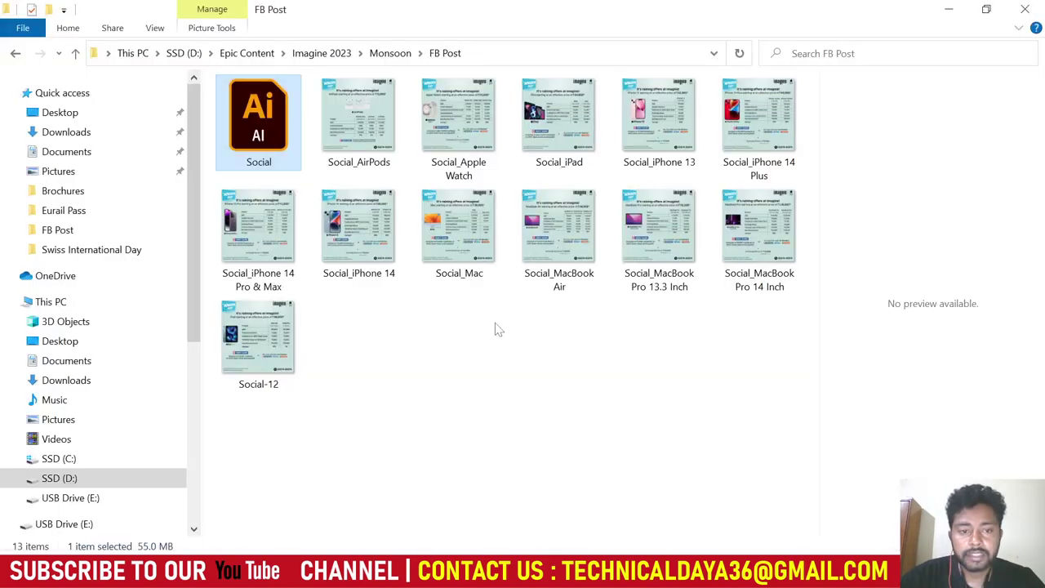
Go to Social Media\14 Yellow Ceramic Shield and open Ceramic Shield in Illustrator.
click(504, 368)
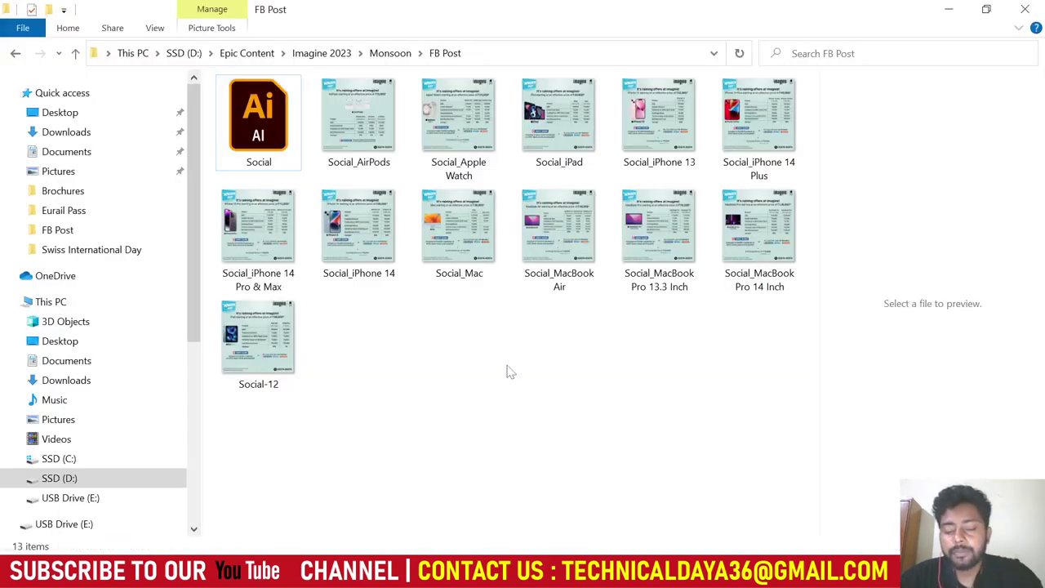
key(alt+Up)
key(alt+Up)
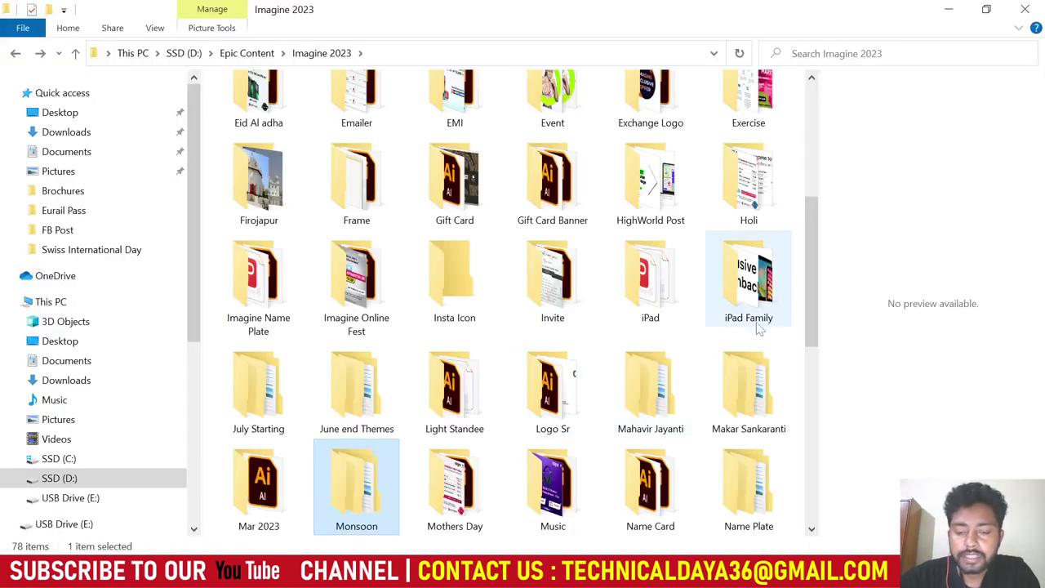
click(650, 299)
scroll(650, 299, down, 5)
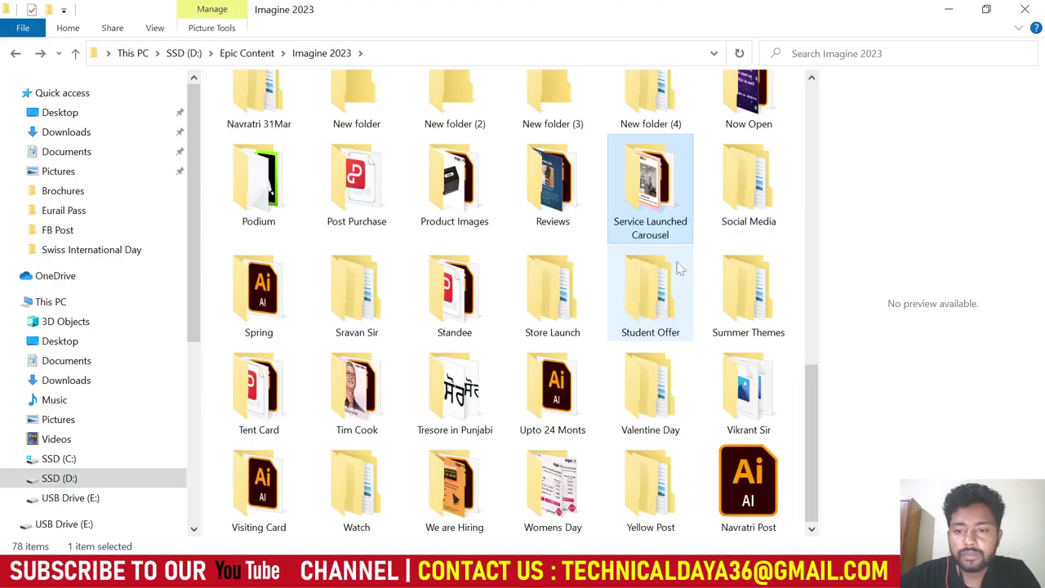
double_click(747, 184)
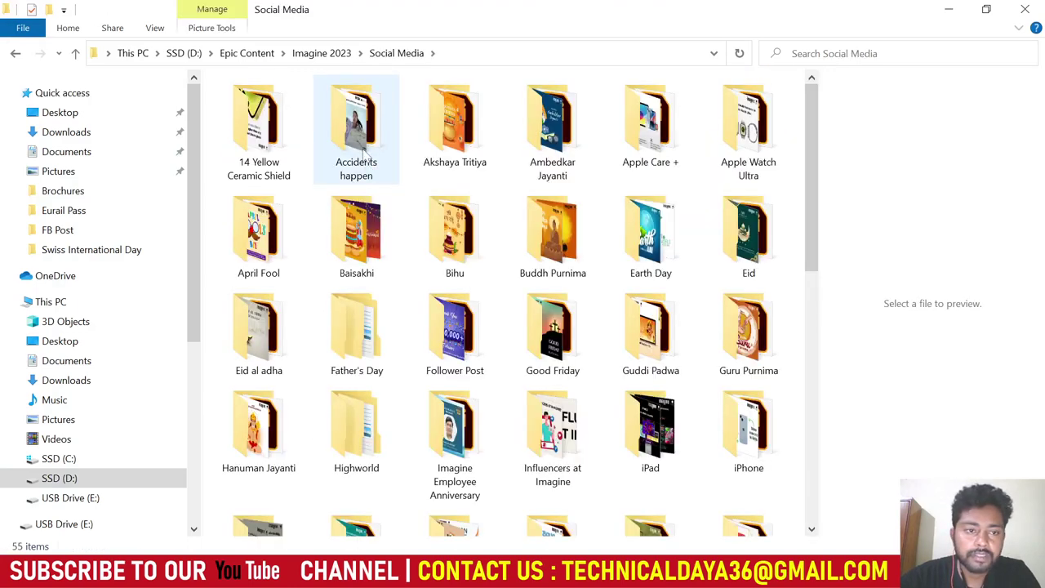
double_click(239, 134)
double_click(255, 133)
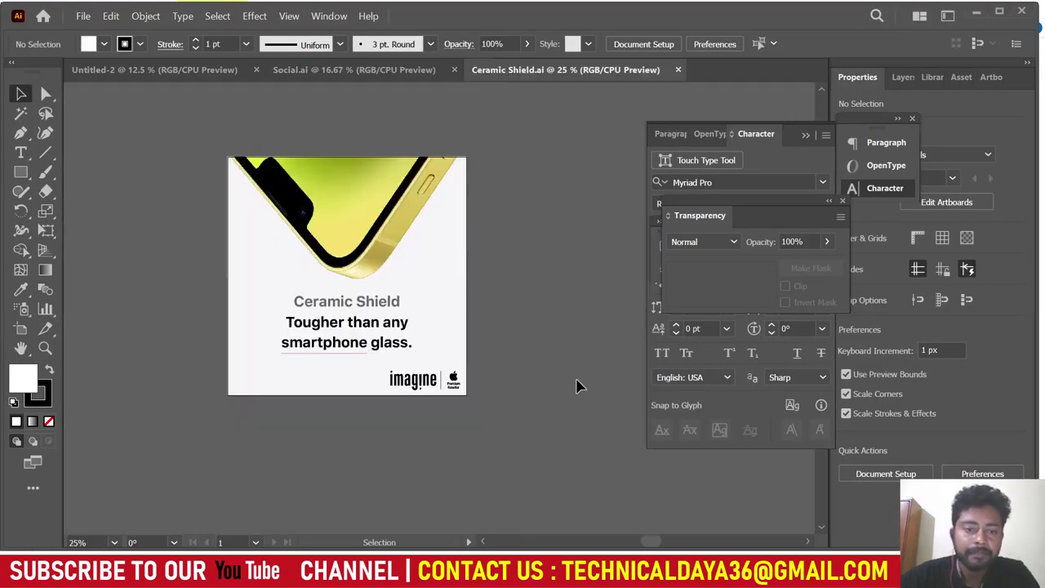
Check the Untitled-2 artboard's width and height in artboard editing mode.
key(ctrl+minus)
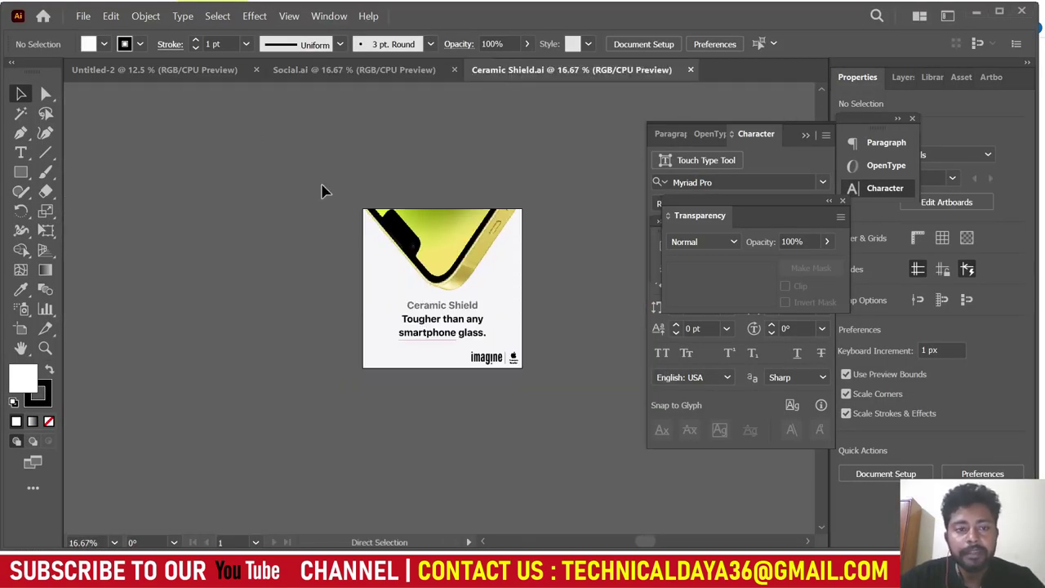
click(140, 78)
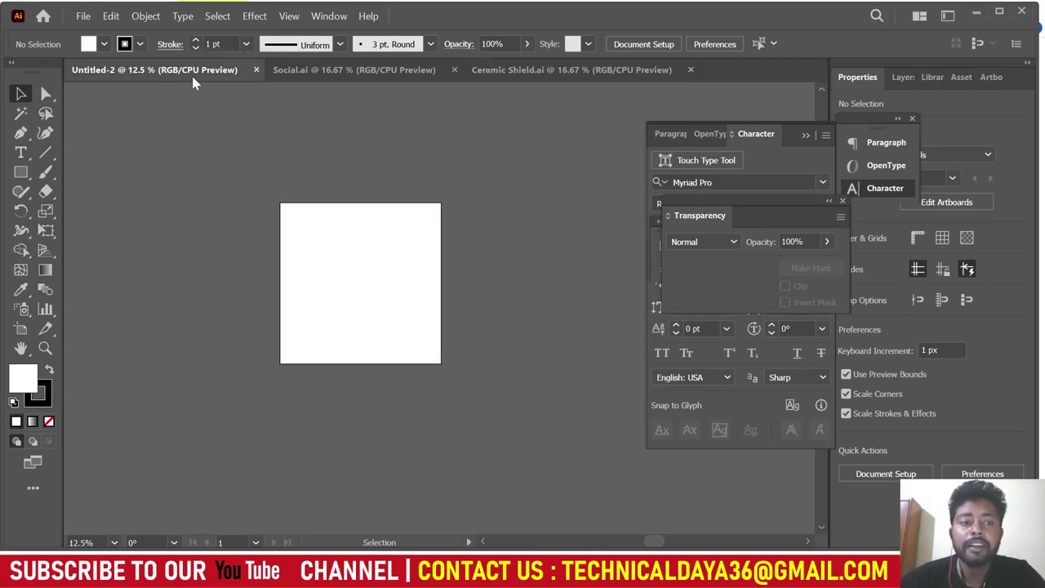
key(shift+o)
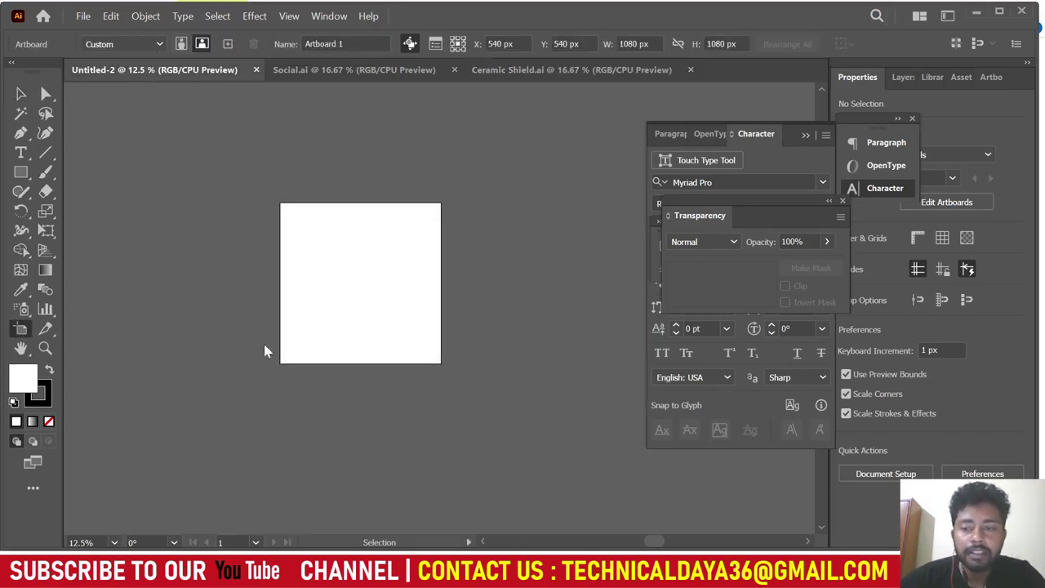
click(976, 149)
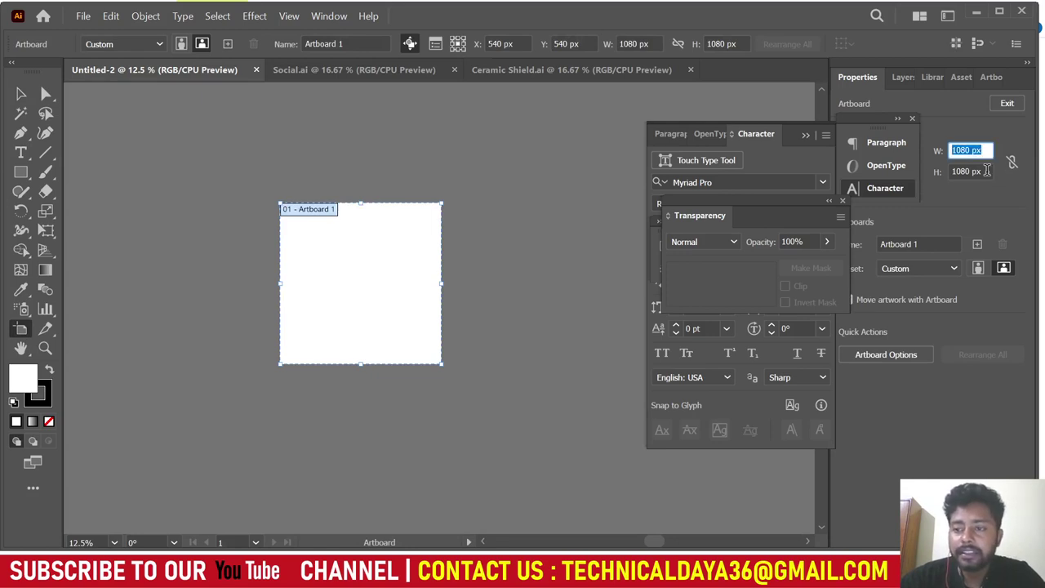
click(987, 170)
double_click(970, 171)
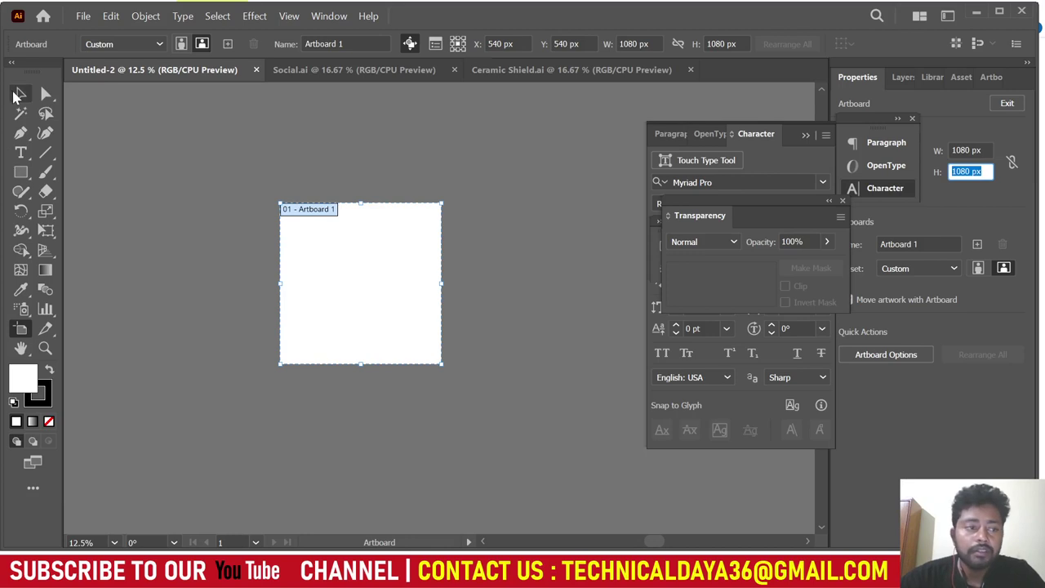
click(22, 94)
On Social.ai, close the Character panel group and collapse Transparency, then show Ceramic Shield.ai.
click(354, 69)
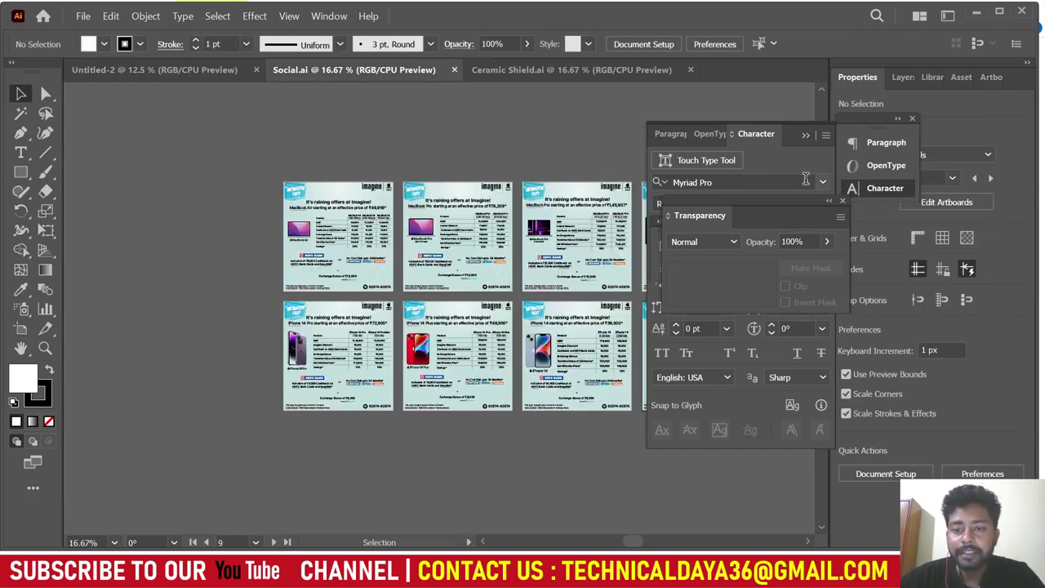
click(805, 135)
click(912, 119)
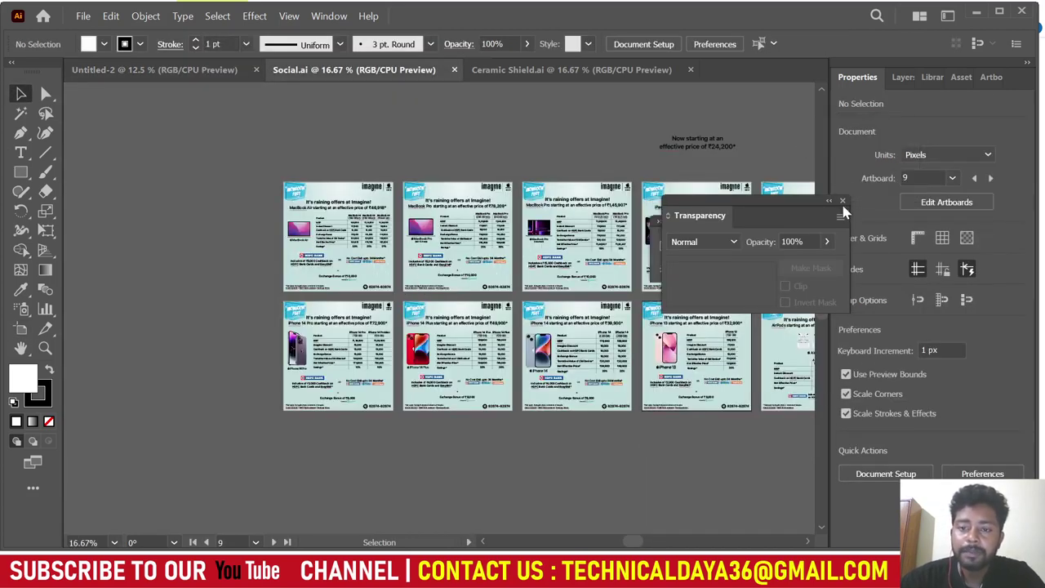
click(830, 200)
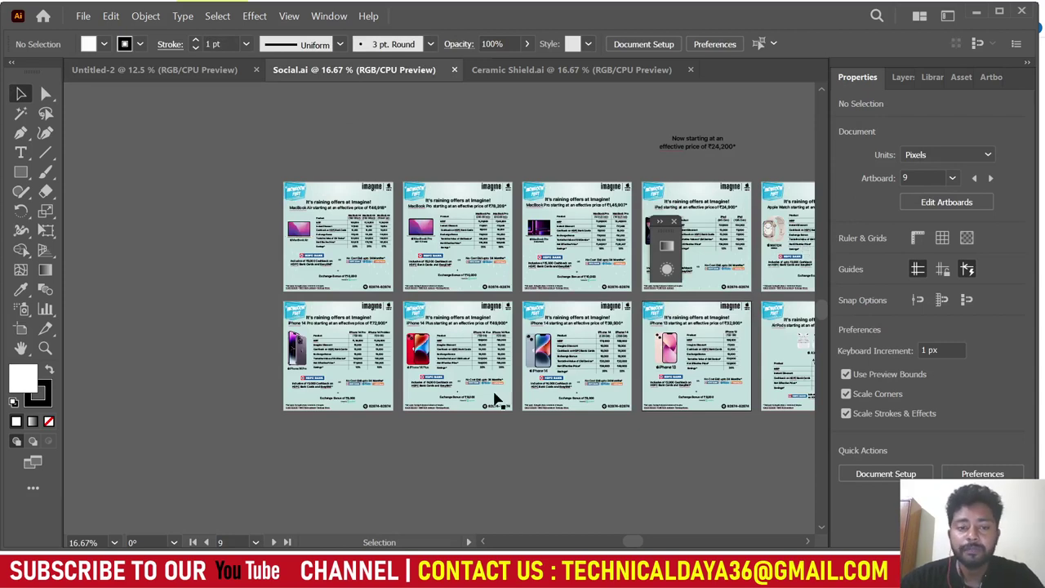
click(514, 71)
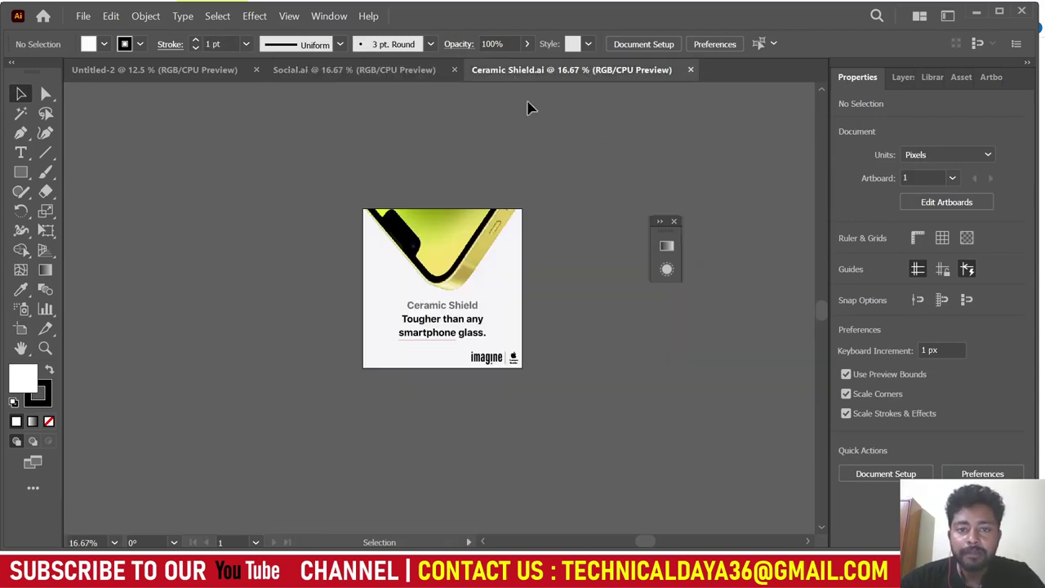
drag(430, 206, 616, 418)
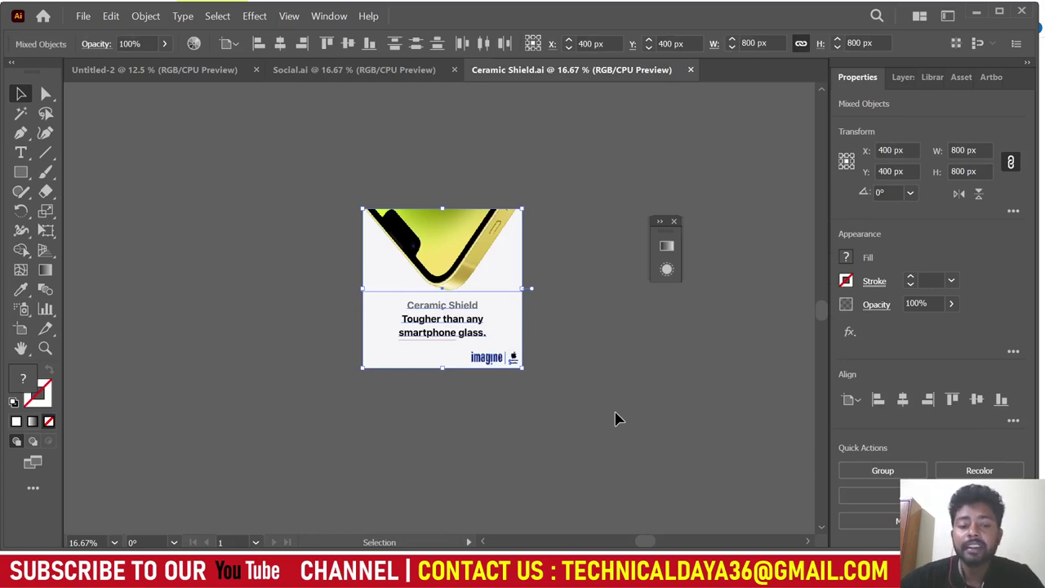
click(617, 418)
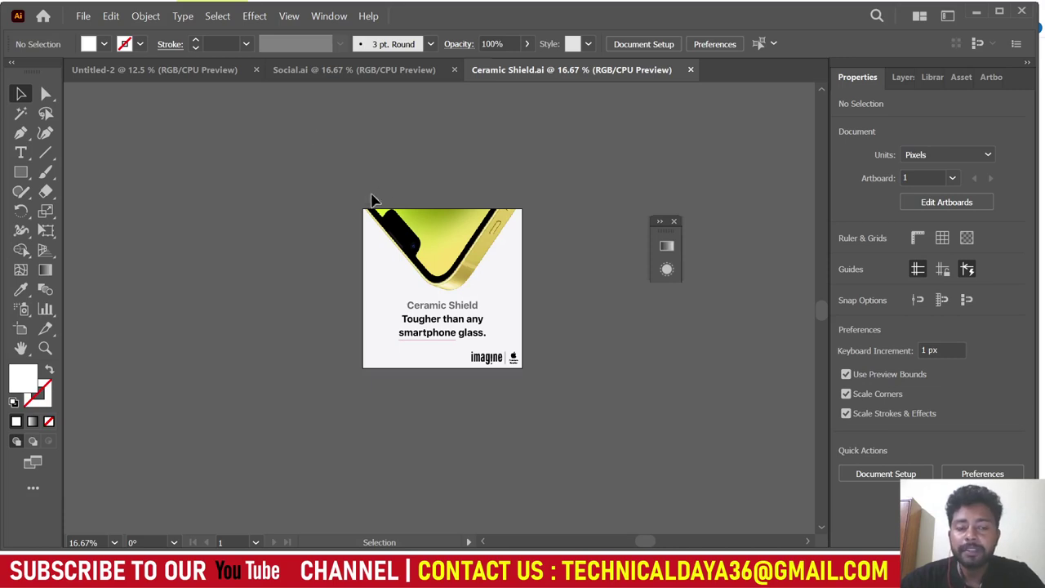
click(189, 72)
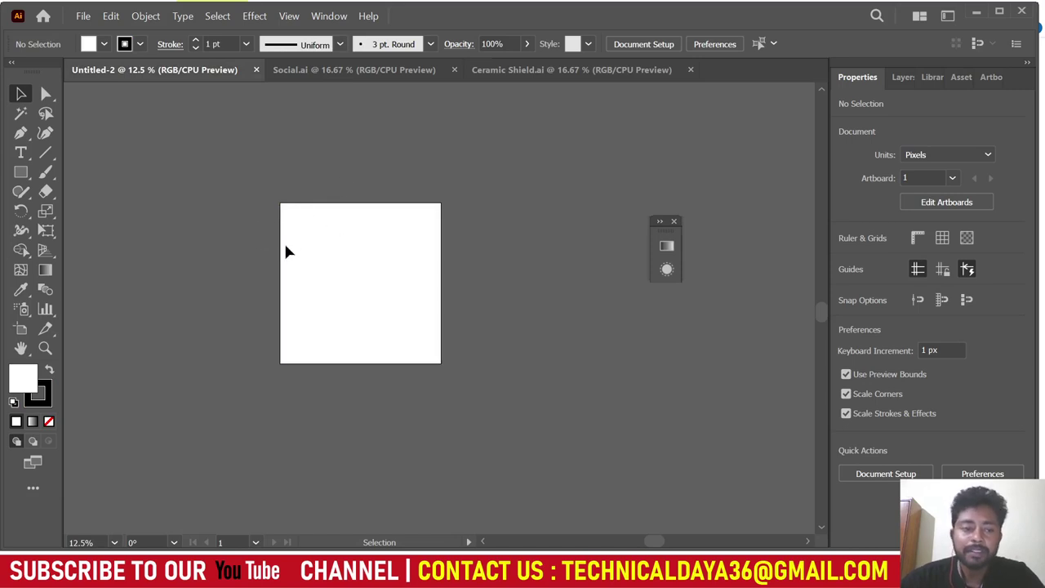
drag(359, 286, 537, 426)
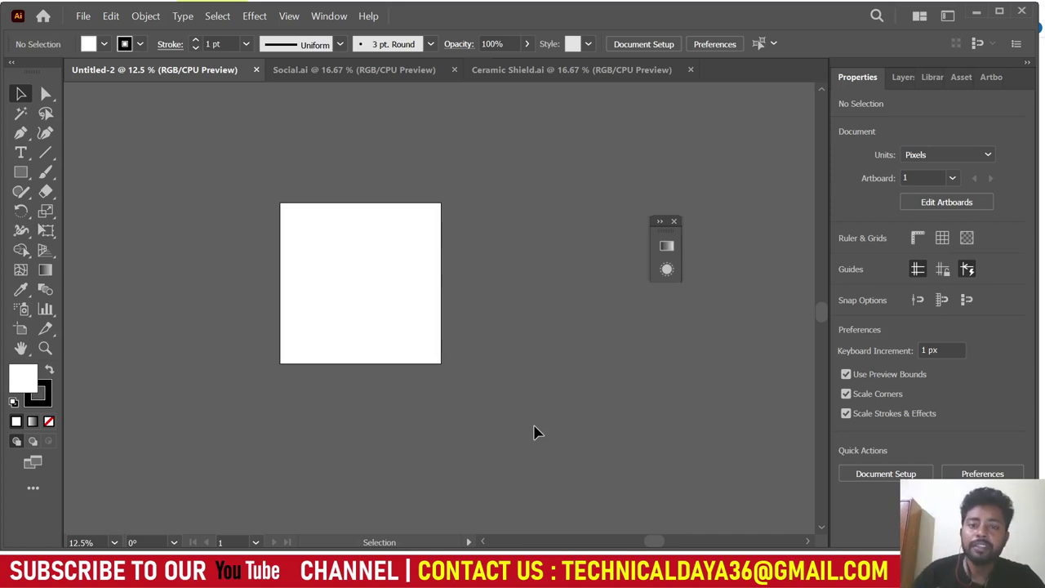
click(601, 70)
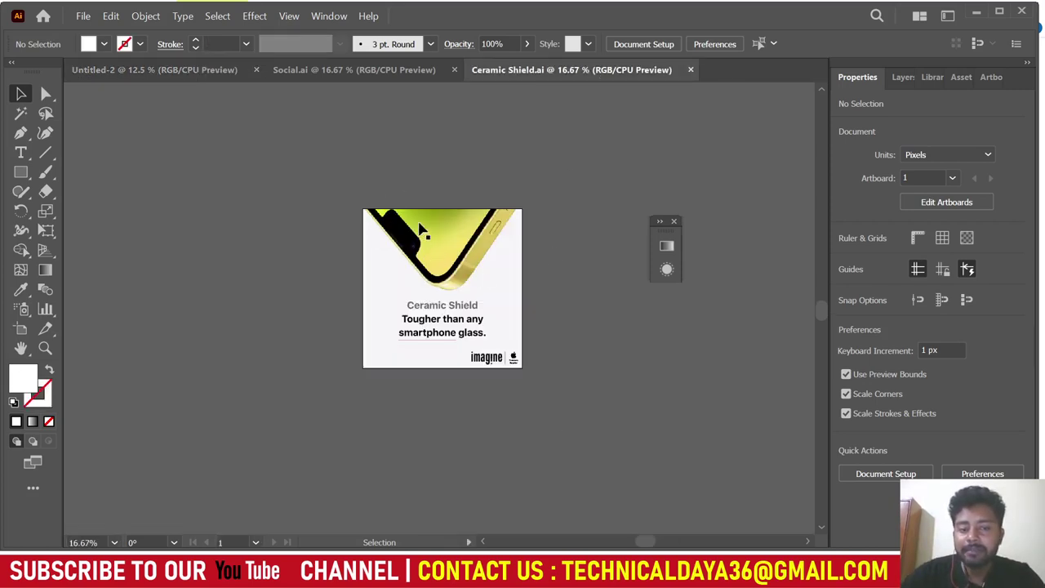
click(388, 72)
scroll(542, 374, right, 2)
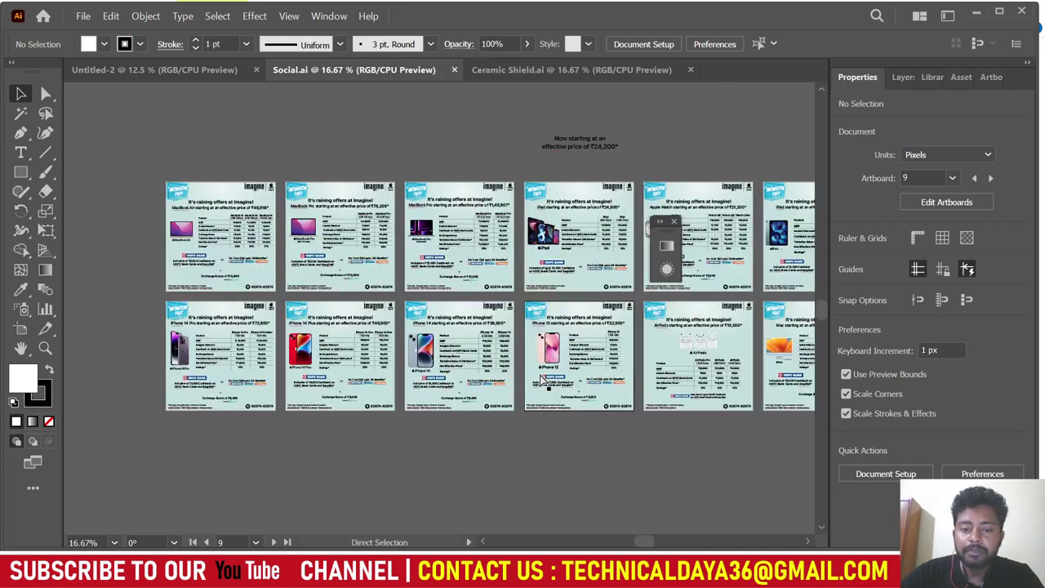
scroll(539, 379, right, 2)
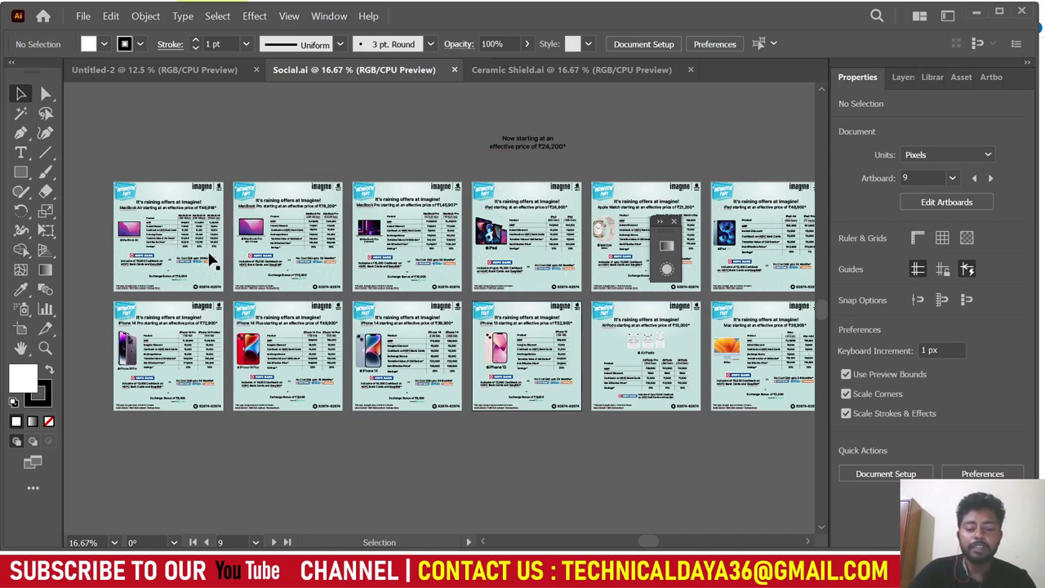
click(20, 328)
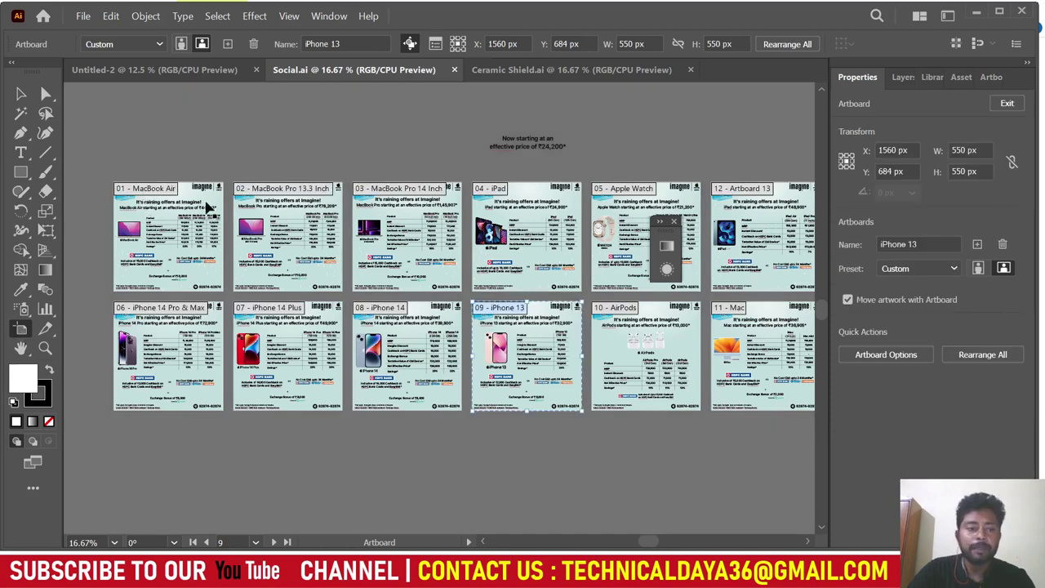
click(152, 196)
click(939, 244)
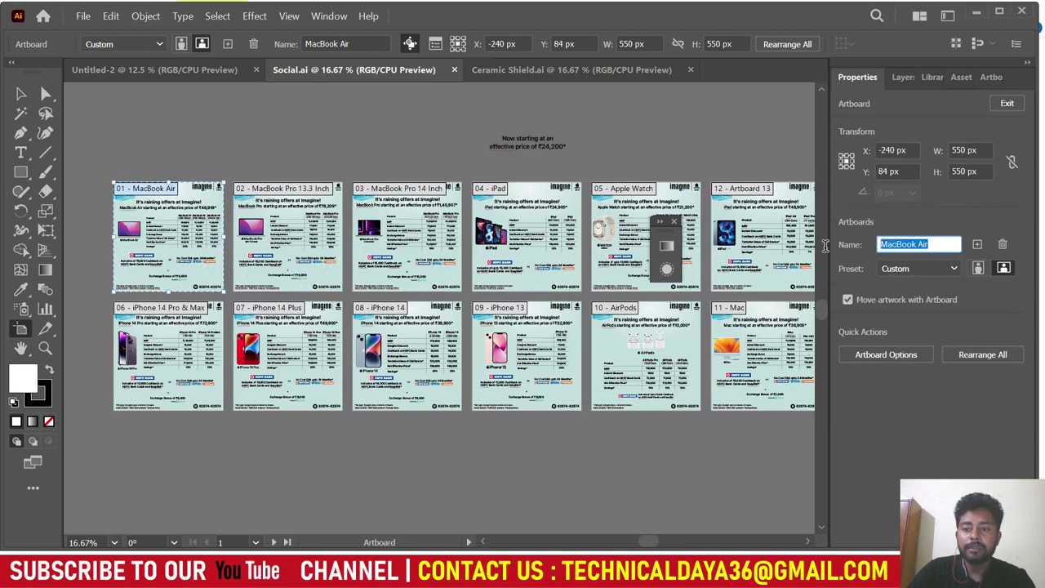
click(311, 236)
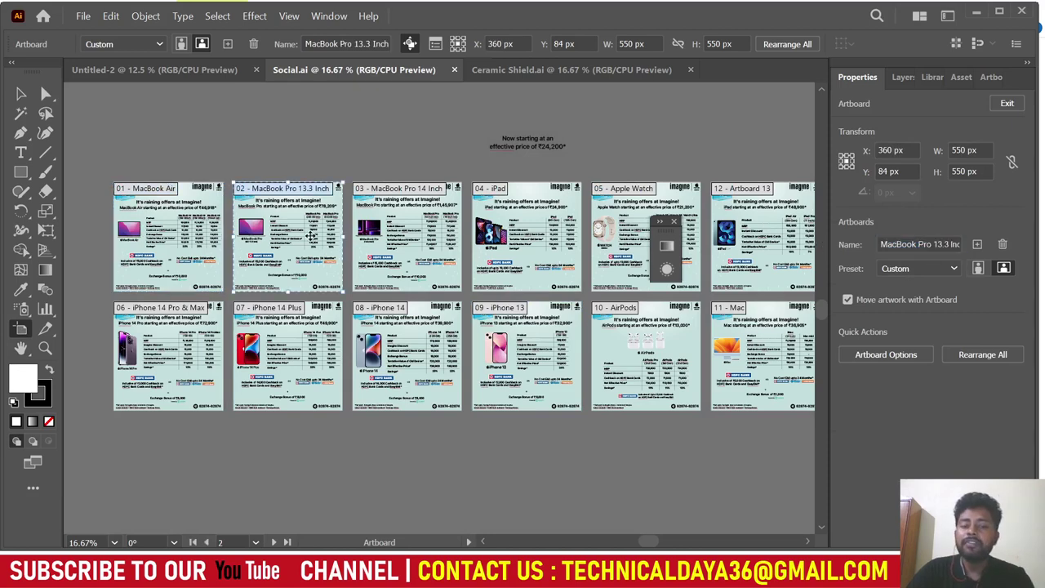
click(523, 72)
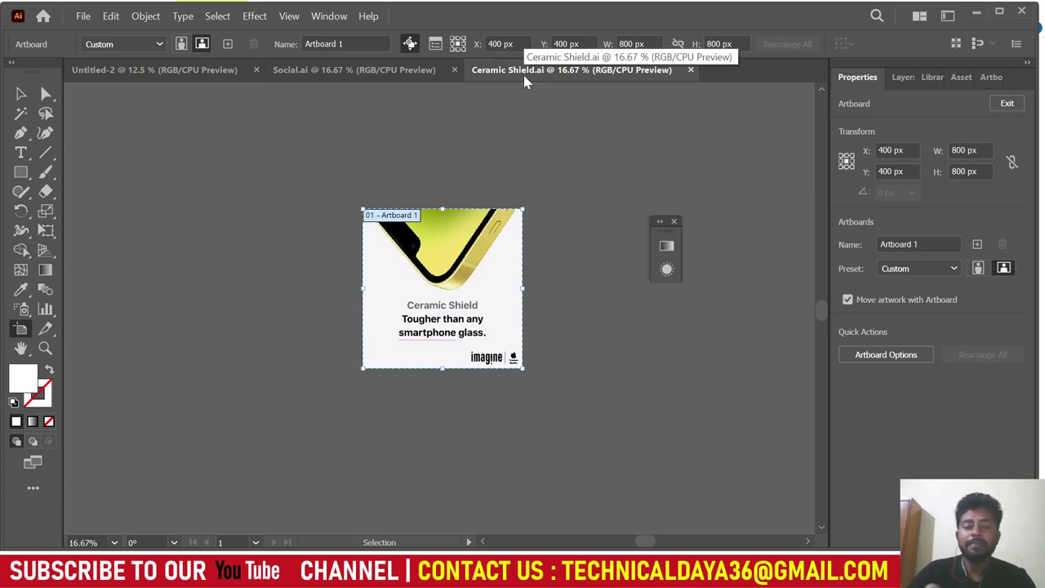
Add two new 800 × 800 px artboards beside the Ceramic Shield ad with the New Artboard button.
click(21, 93)
key(ctrl+a)
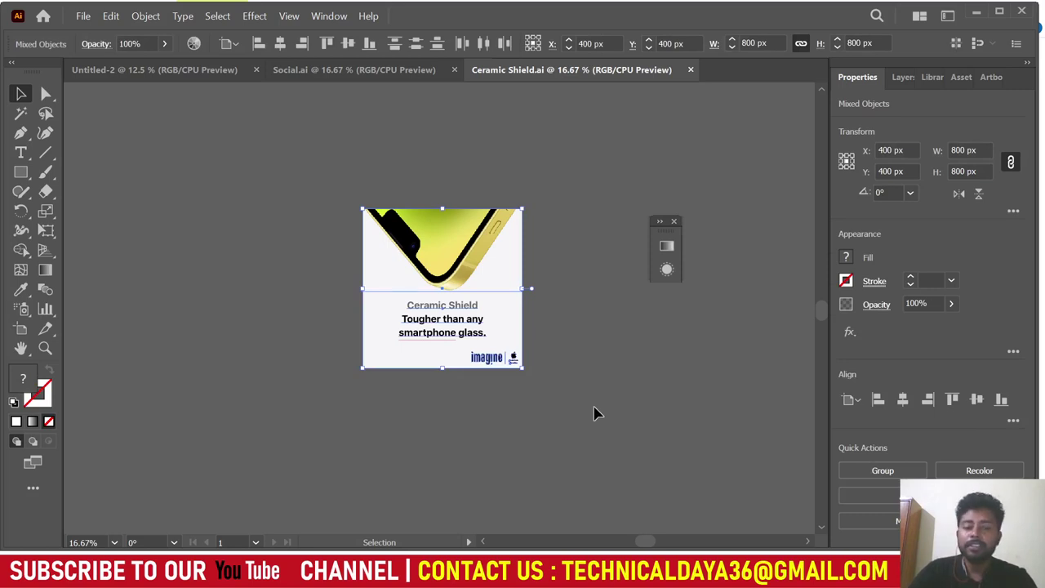
click(647, 360)
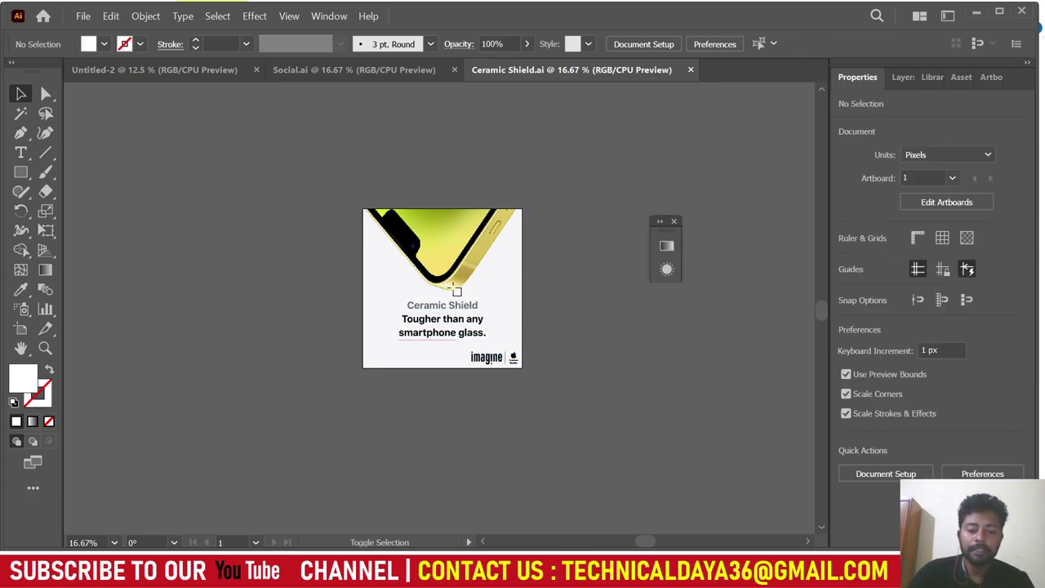
key(shift+o)
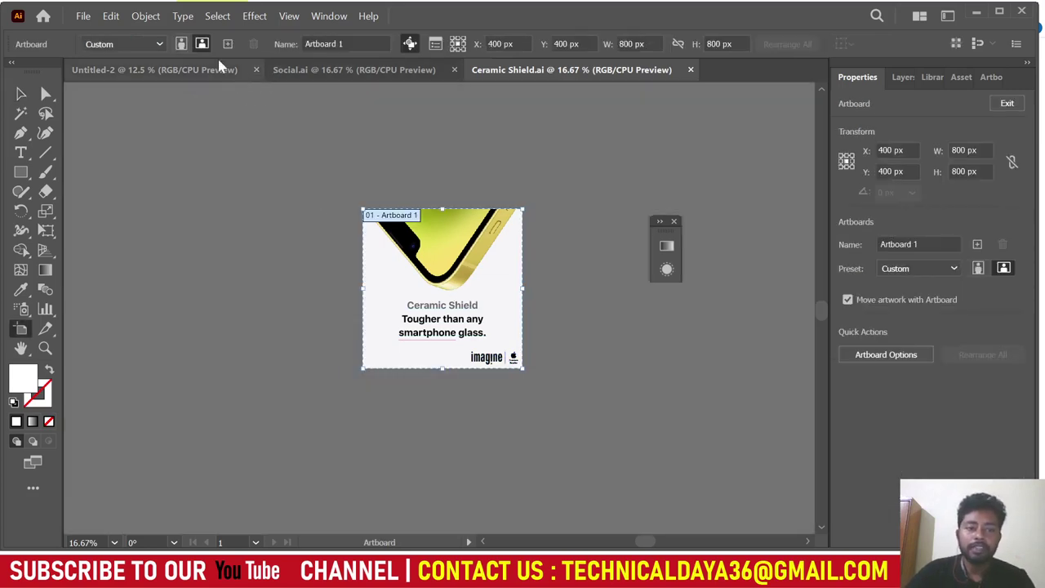
click(227, 43)
click(228, 43)
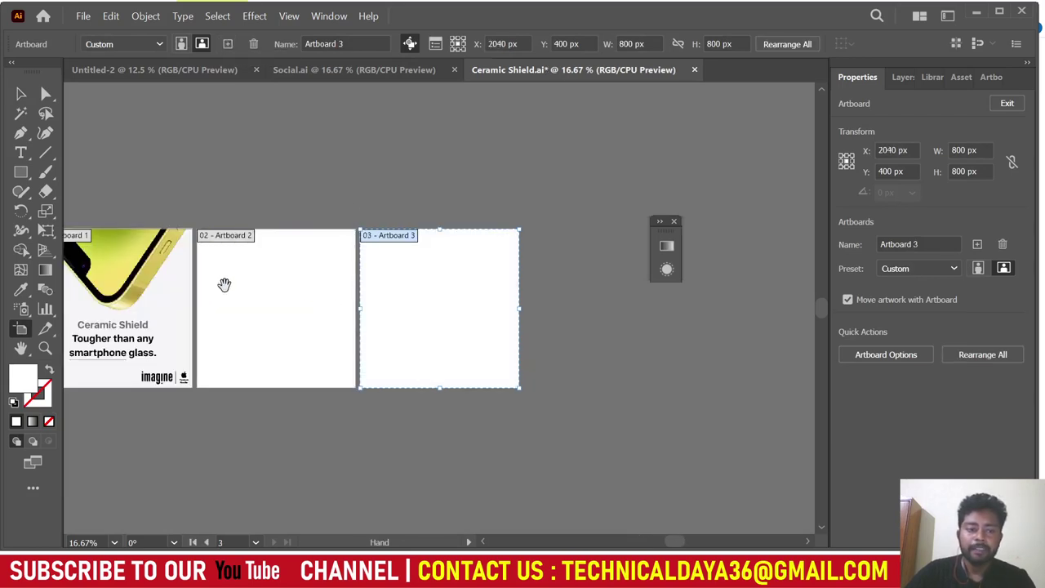
drag(168, 291, 377, 286)
key(Escape)
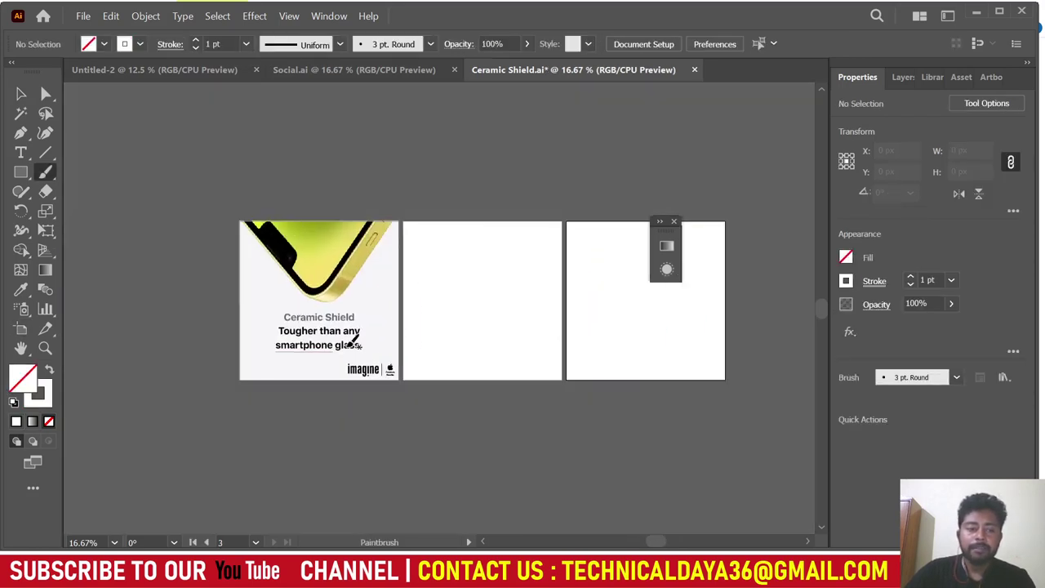
click(21, 93)
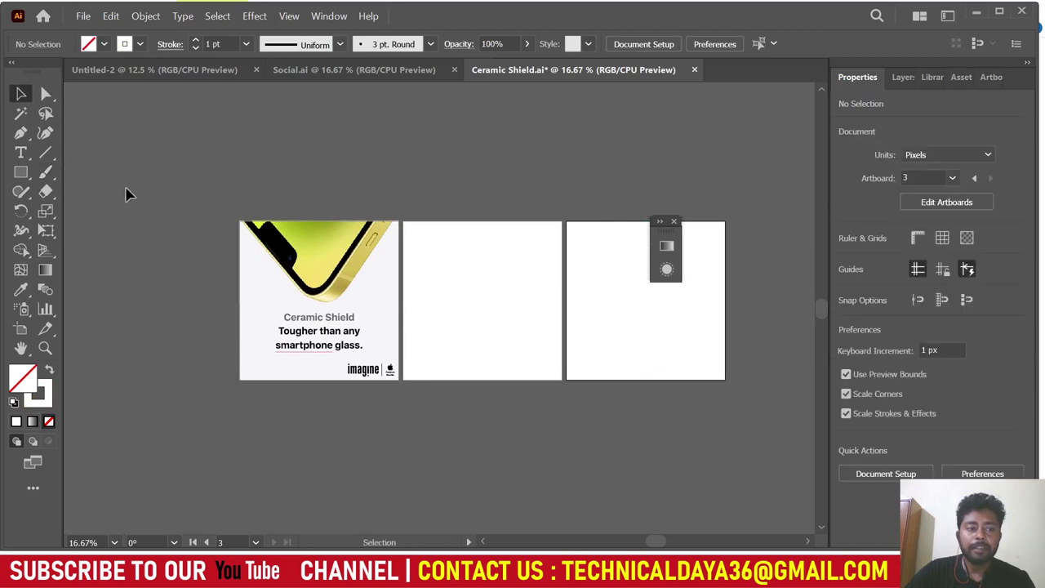
Alt-drag a copy of the ad artwork onto artboard 2 and group it.
drag(126, 193, 393, 400)
drag(331, 292, 494, 296)
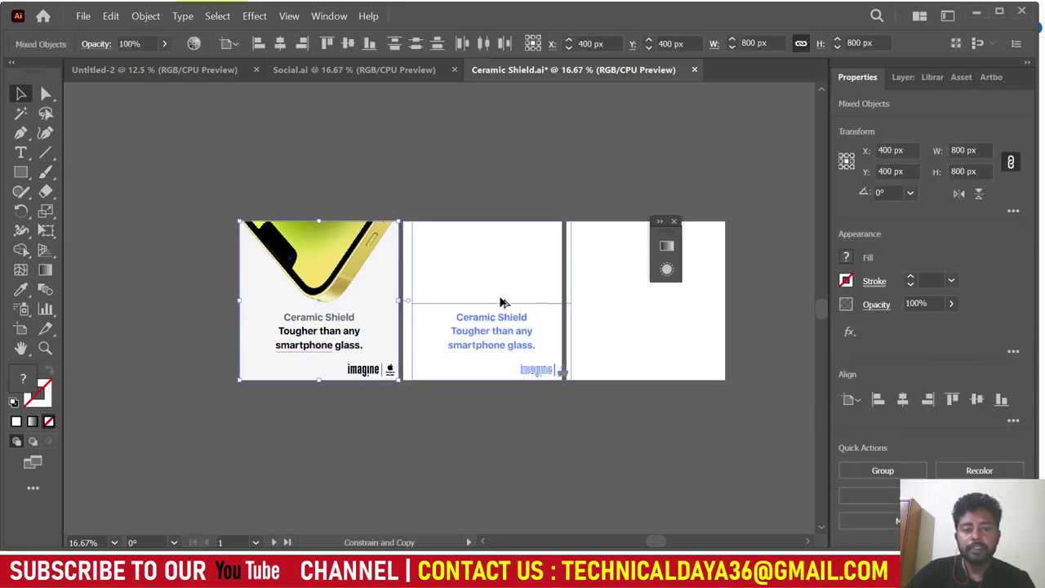
click(500, 337)
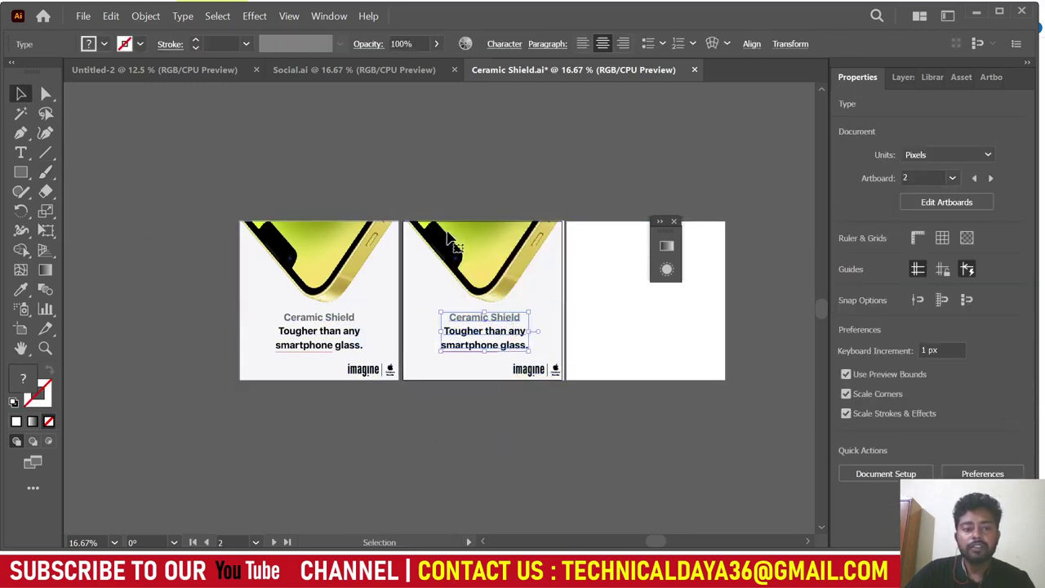
drag(450, 234, 535, 422)
key(ctrl+g)
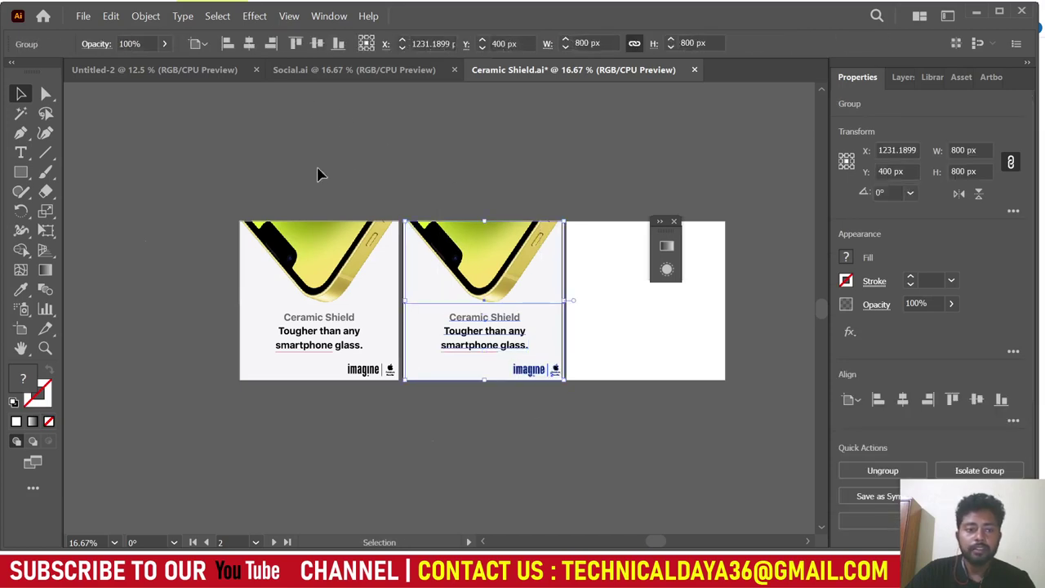
click(319, 169)
Try moving the phone image on the first artboard, then undo those moves.
scroll(322, 245, down, 2)
click(330, 260)
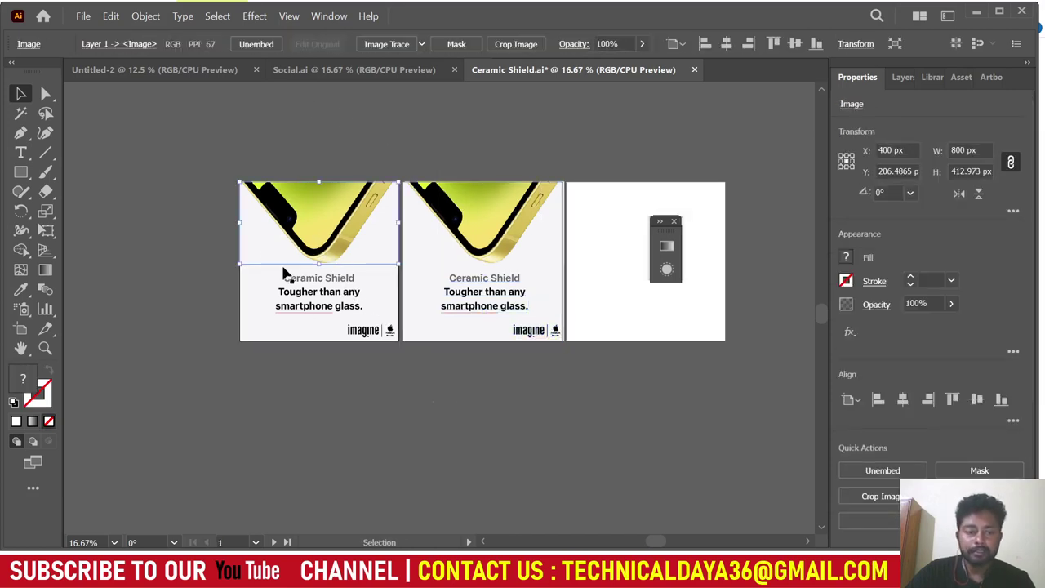
scroll(338, 275, left, 2)
scroll(338, 275, up, 1)
click(427, 388)
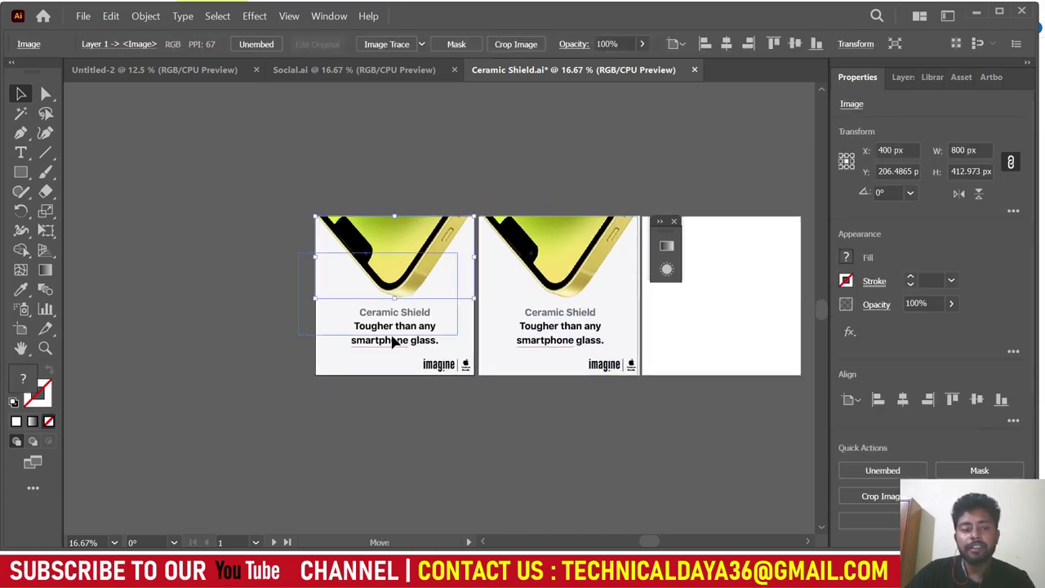
drag(401, 278, 420, 397)
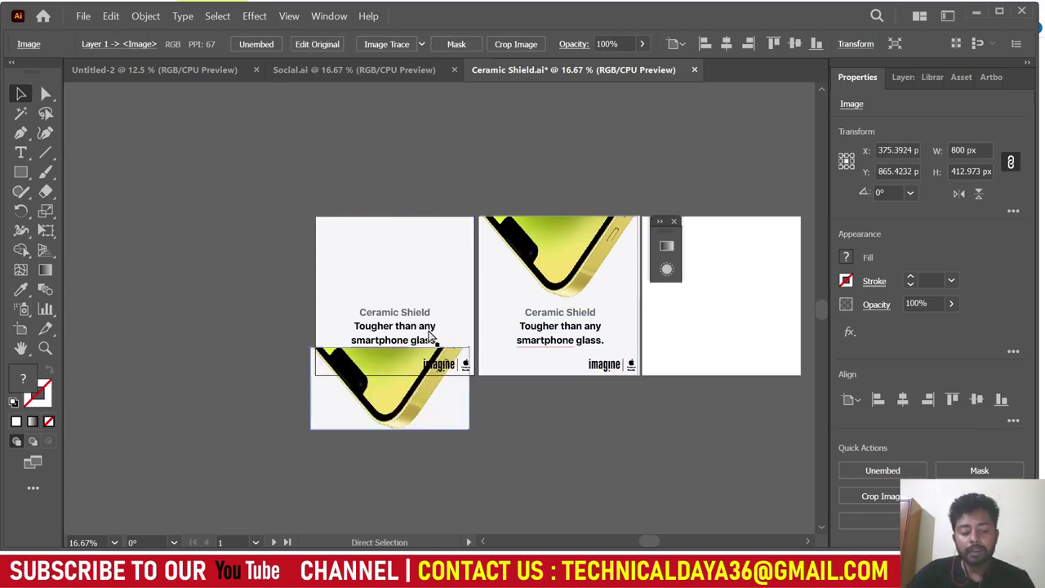
key(ctrl+z)
drag(416, 266, 418, 327)
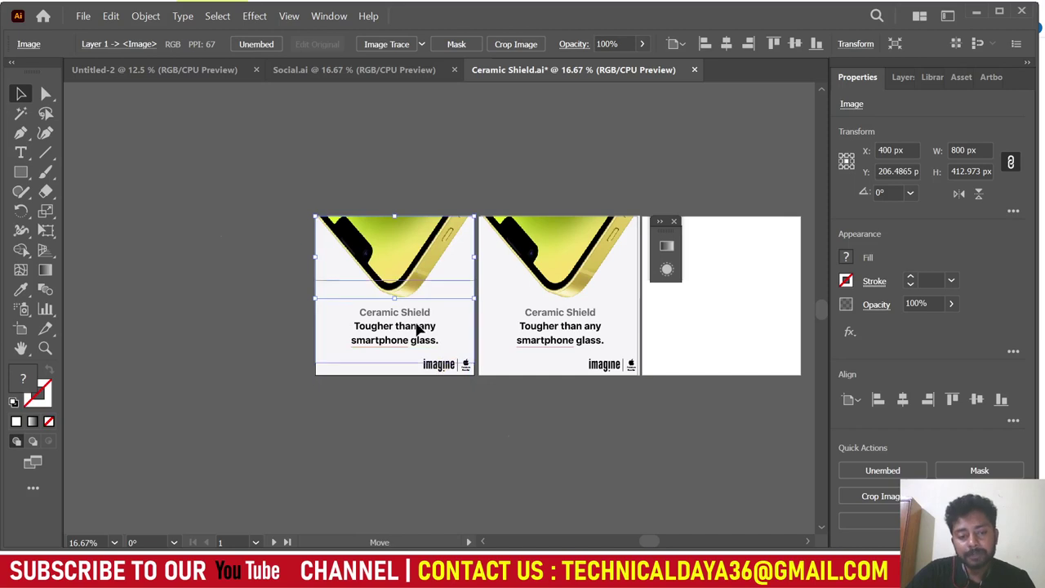
key(ctrl+z)
click(620, 470)
Move the imagine logo to artboard 2's top-right and align the phone image to the bottom.
scroll(572, 441, right, 2)
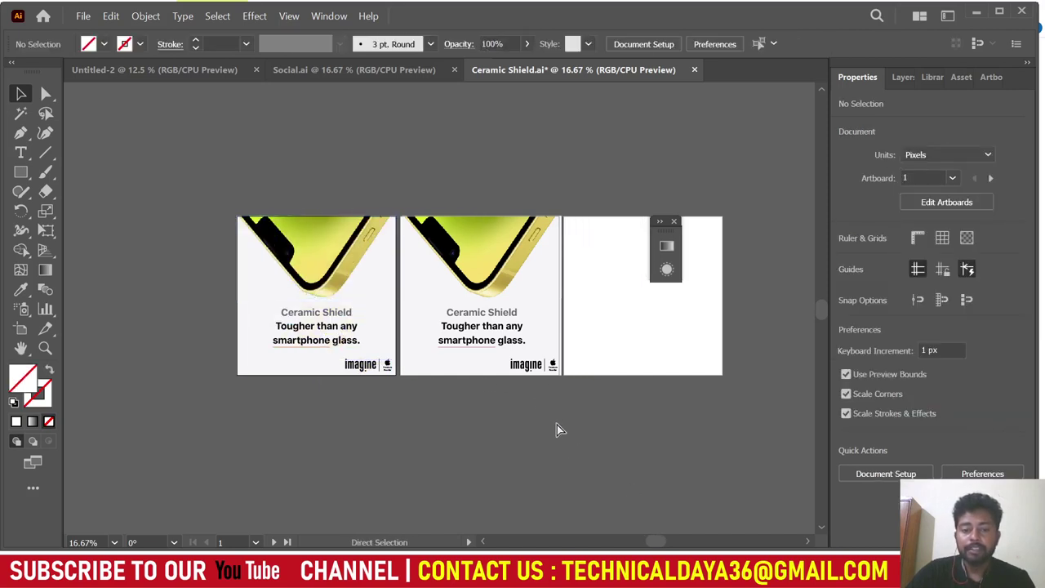
click(507, 365)
scroll(507, 366, right, 2)
key(ctrl+alt+a)
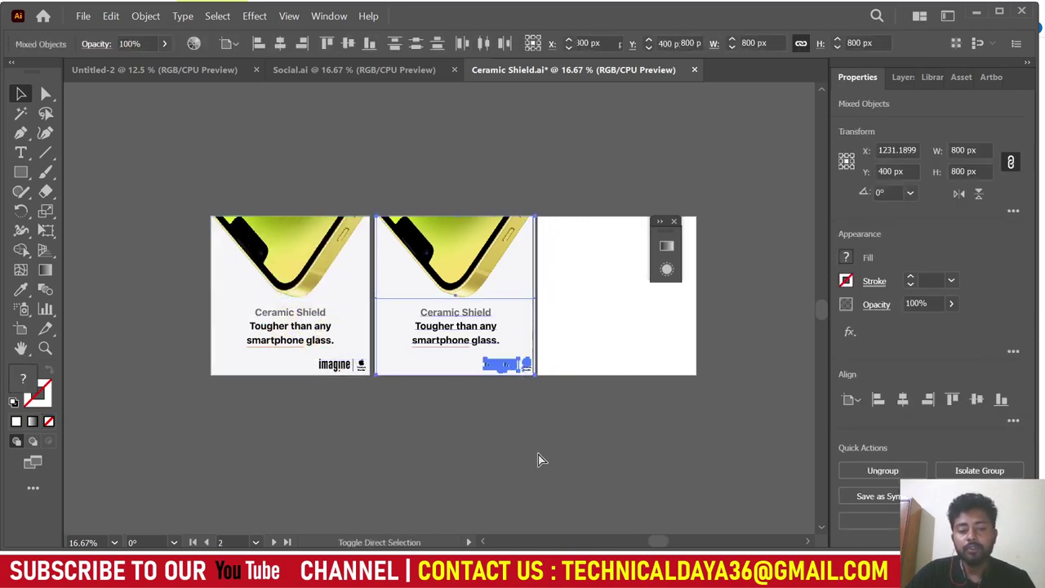
click(495, 380)
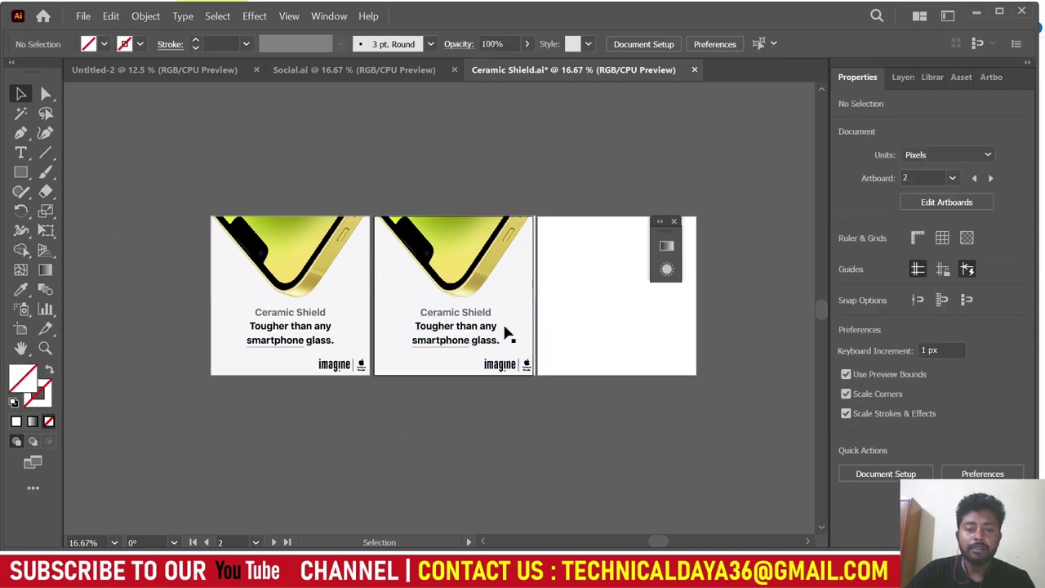
drag(463, 261, 482, 425)
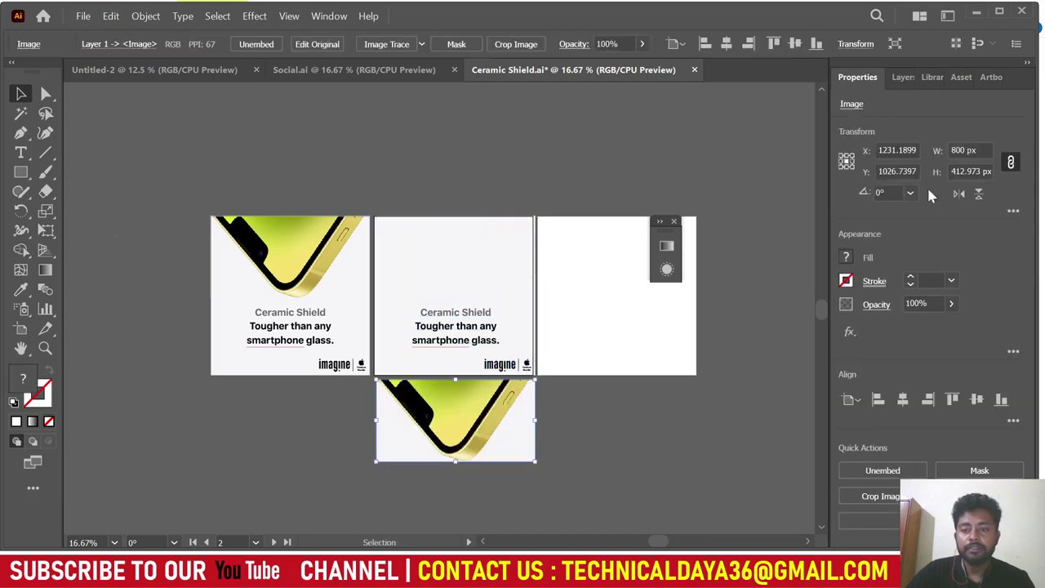
key(ctrl+plus)
key(ctrl+shift+a)
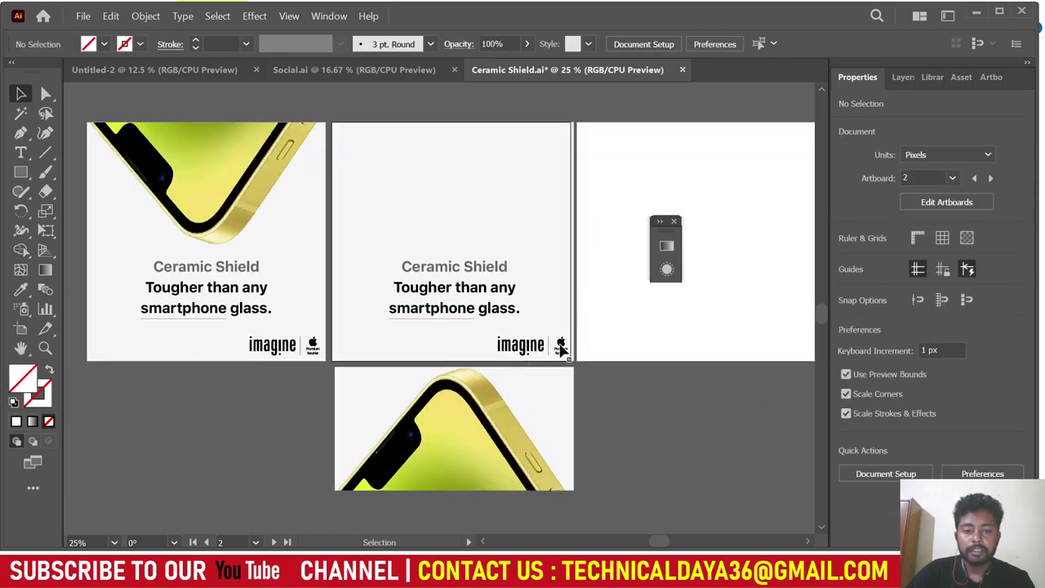
drag(531, 344, 543, 130)
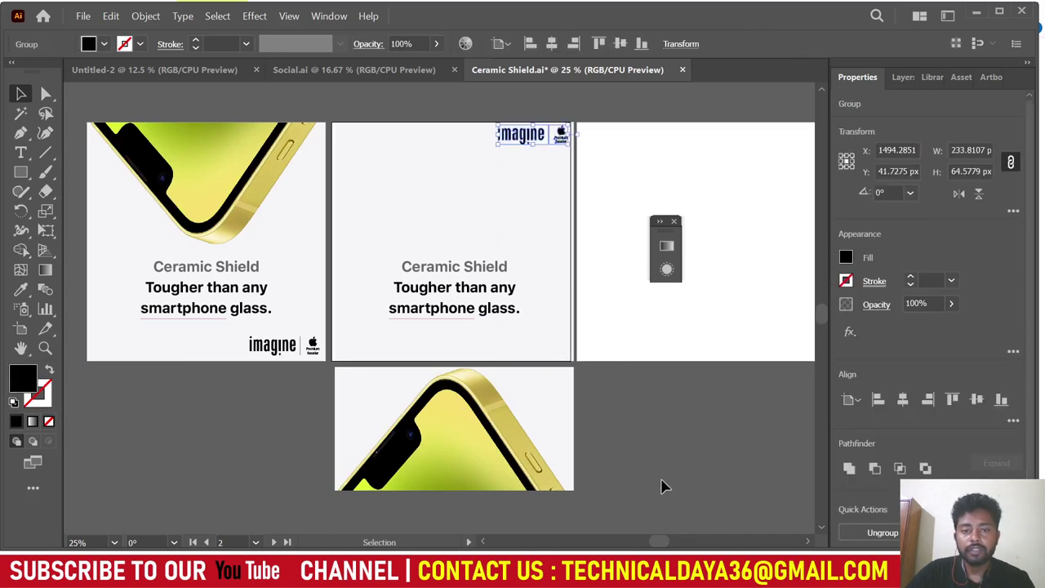
click(555, 474)
click(1001, 400)
click(661, 485)
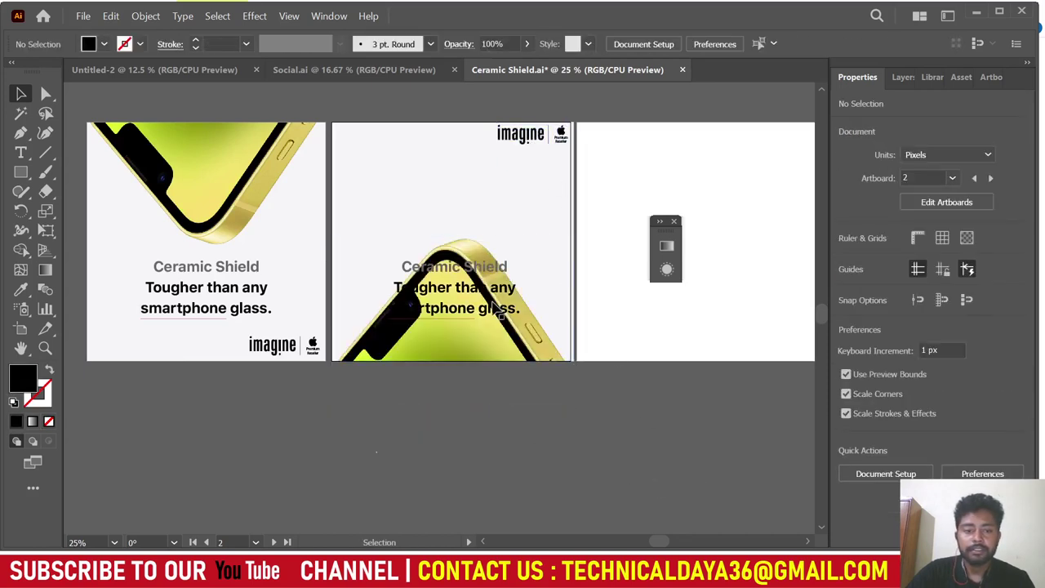
Move the text group to artboard 2's top, then group everything and align it to the artboard.
click(470, 277)
drag(472, 277, 474, 188)
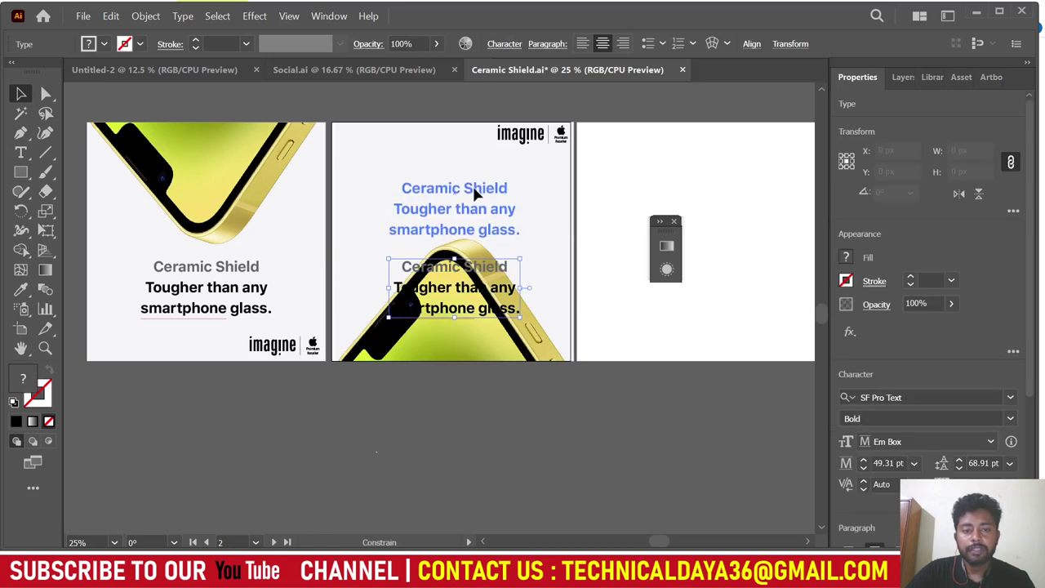
click(528, 384)
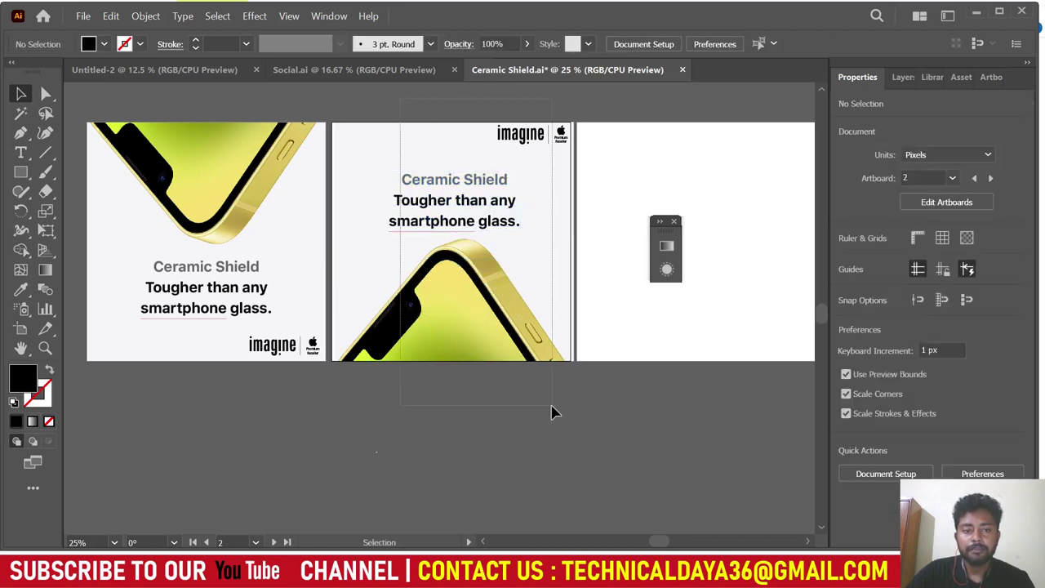
drag(422, 136, 552, 413)
key(ctrl+g)
click(249, 46)
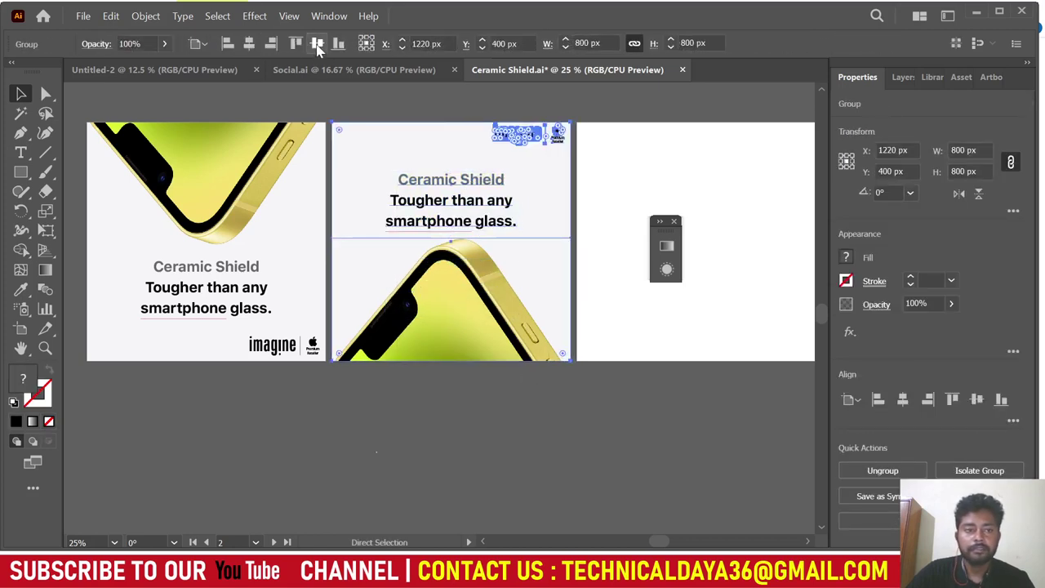
click(490, 401)
key(ctrl+minus)
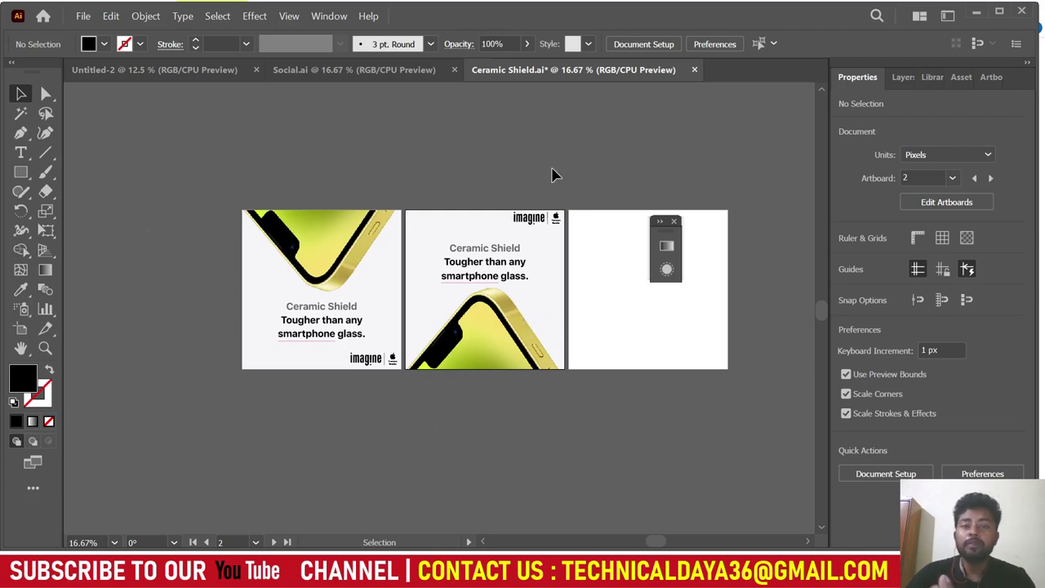
click(84, 16)
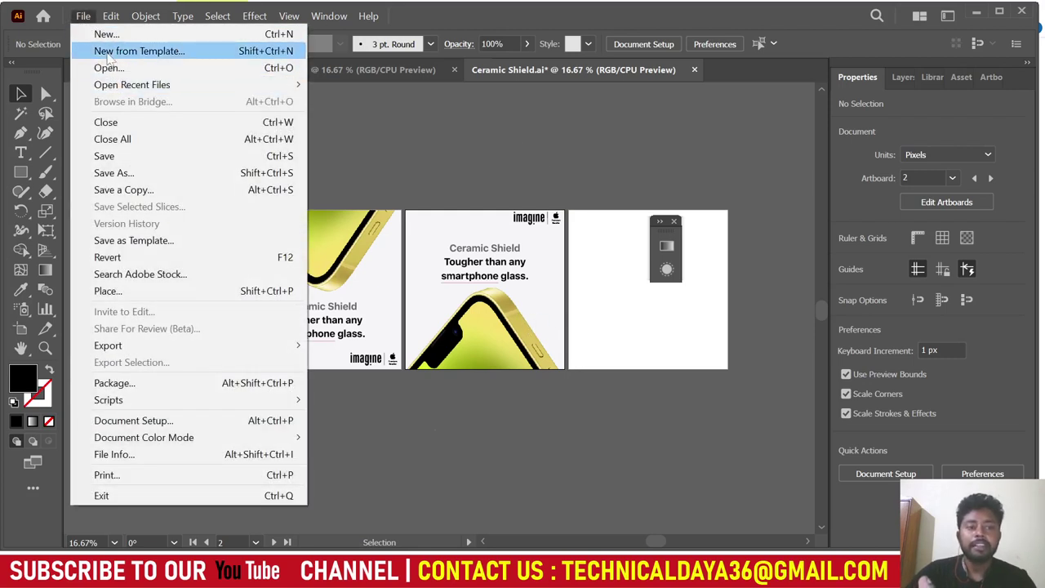
click(645, 133)
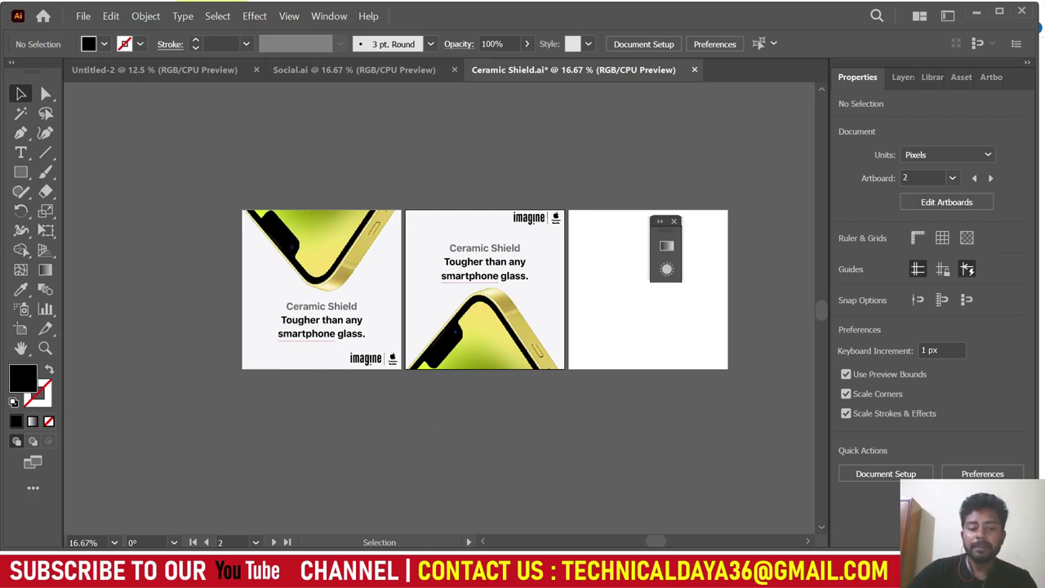
click(654, 506)
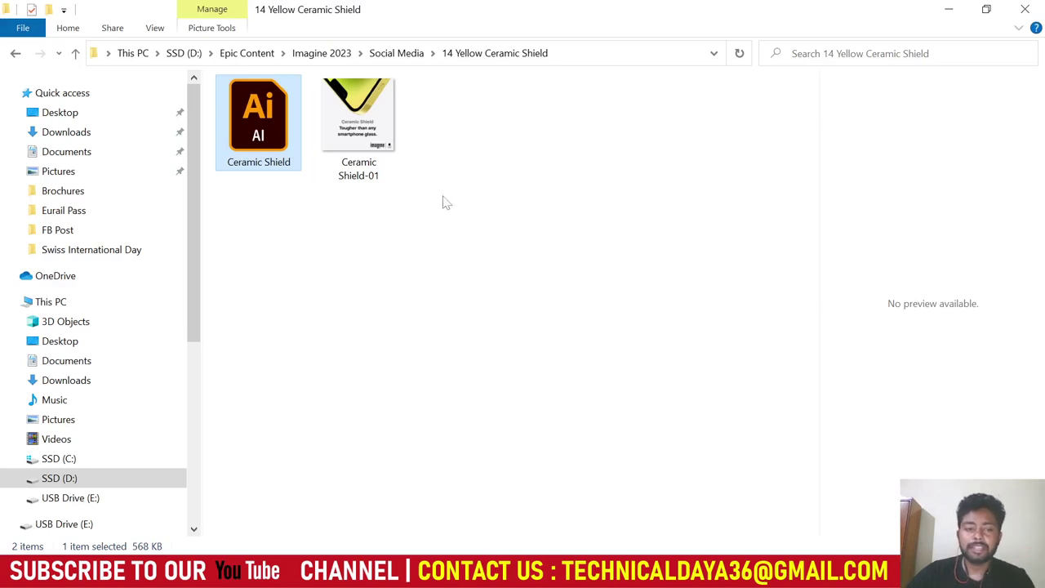
click(370, 139)
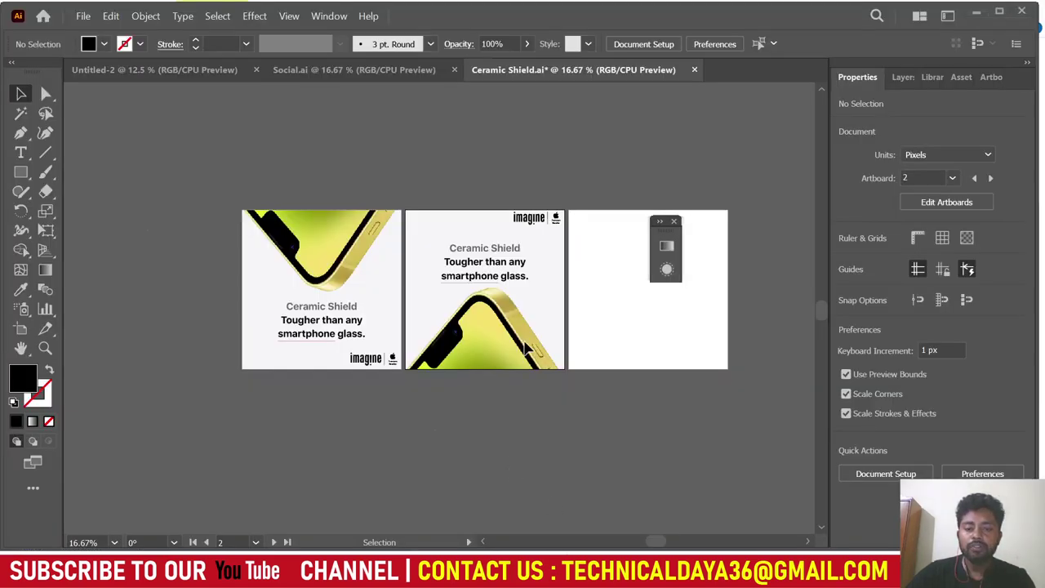
click(525, 347)
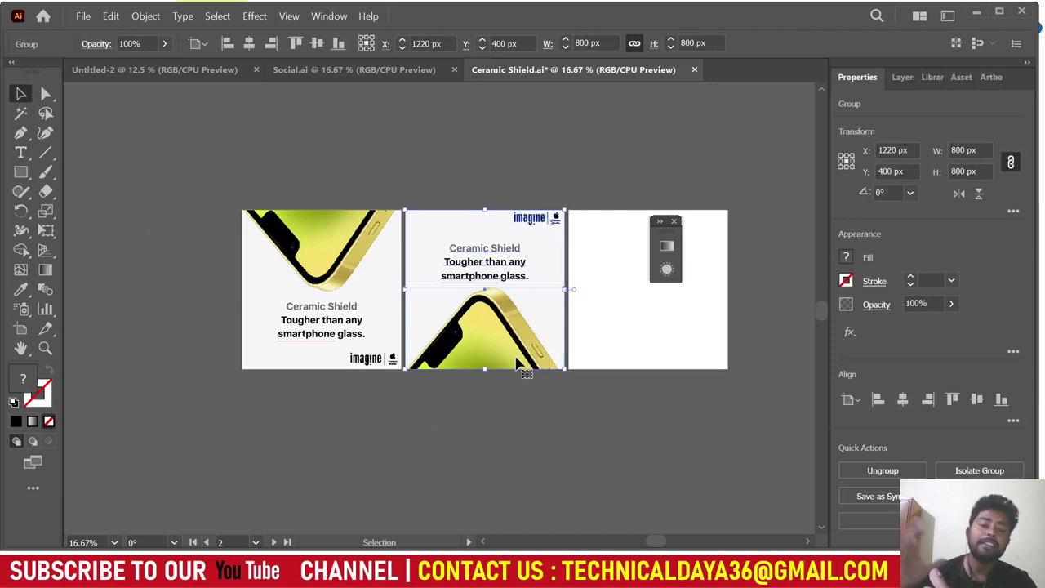
Alt-drag a copy of the middle artboard's ad group onto the third artboard and select it.
click(532, 418)
scroll(514, 383, right, 1)
click(431, 326)
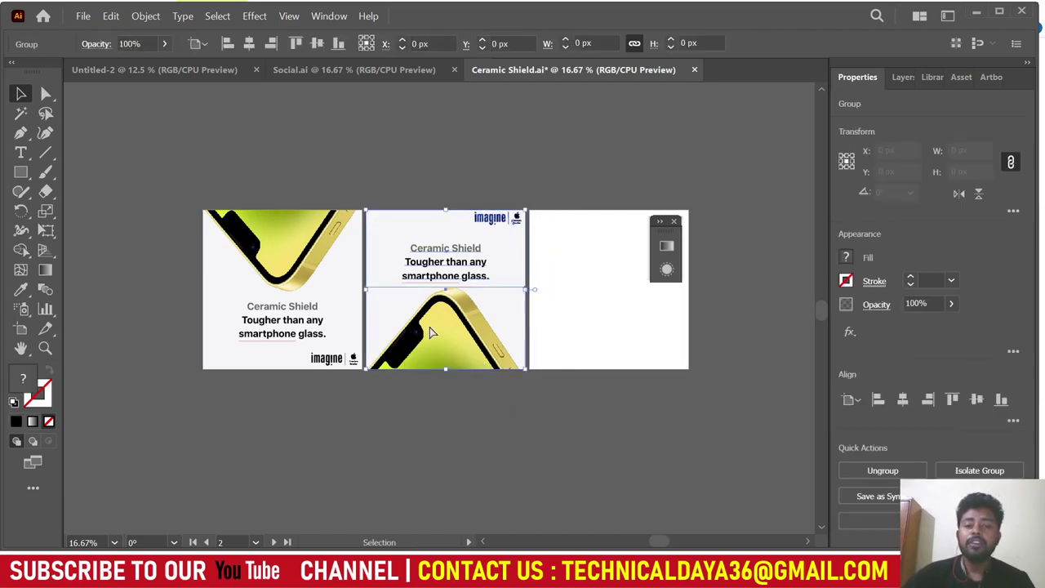
scroll(416, 335, right, 2)
drag(408, 338, 582, 378)
click(604, 427)
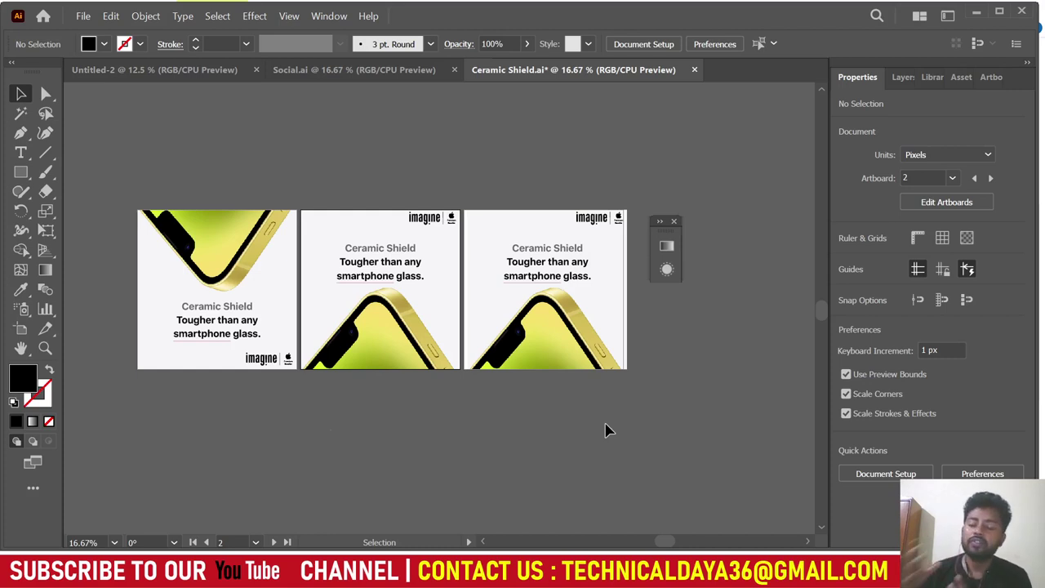
click(549, 365)
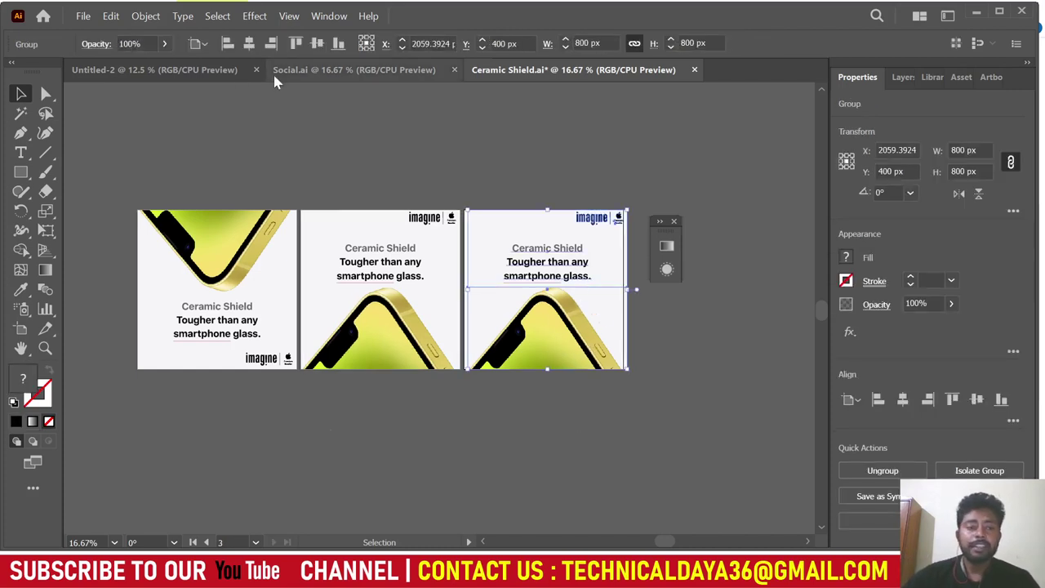
Ungroup the third artboard's ad and move the text block off the artboard.
key(ctrl+z)
key(ctrl+z)
key(ctrl+z)
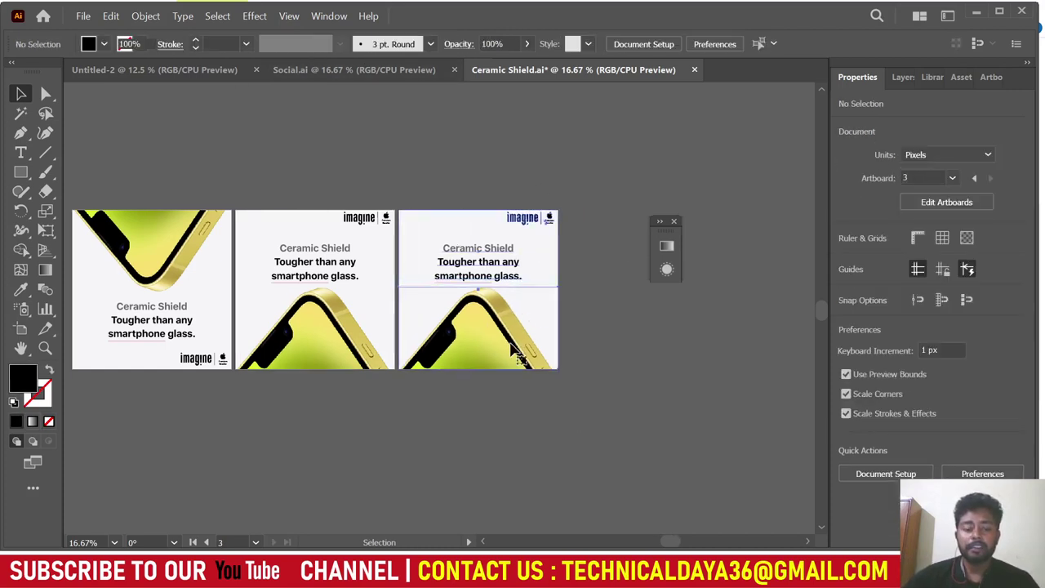
key(ctrl+z)
click(621, 453)
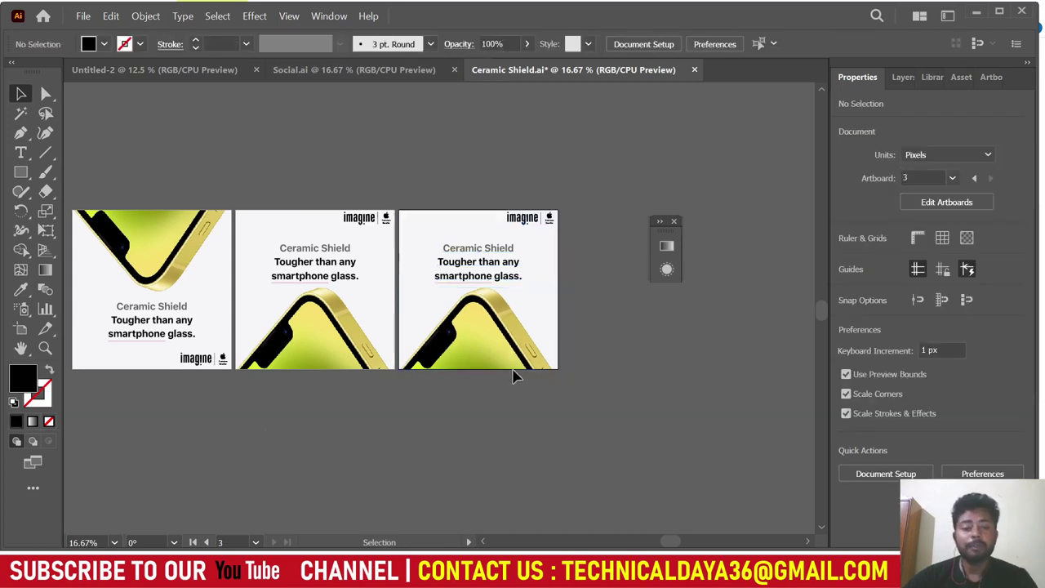
drag(478, 276, 695, 276)
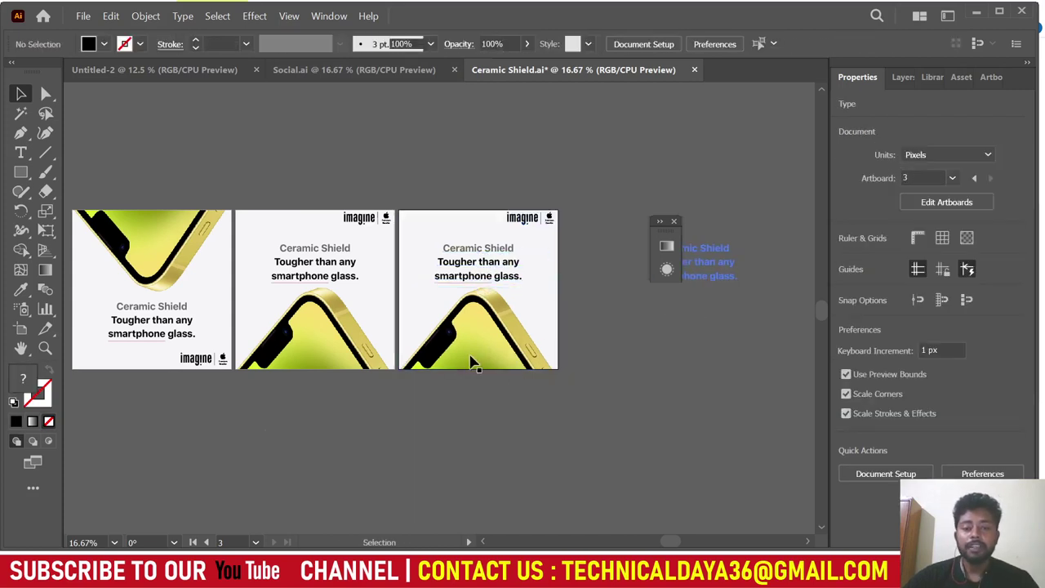
Rotate the phone image to 270° and align it to the artboard's left edge, centred vertically.
click(521, 326)
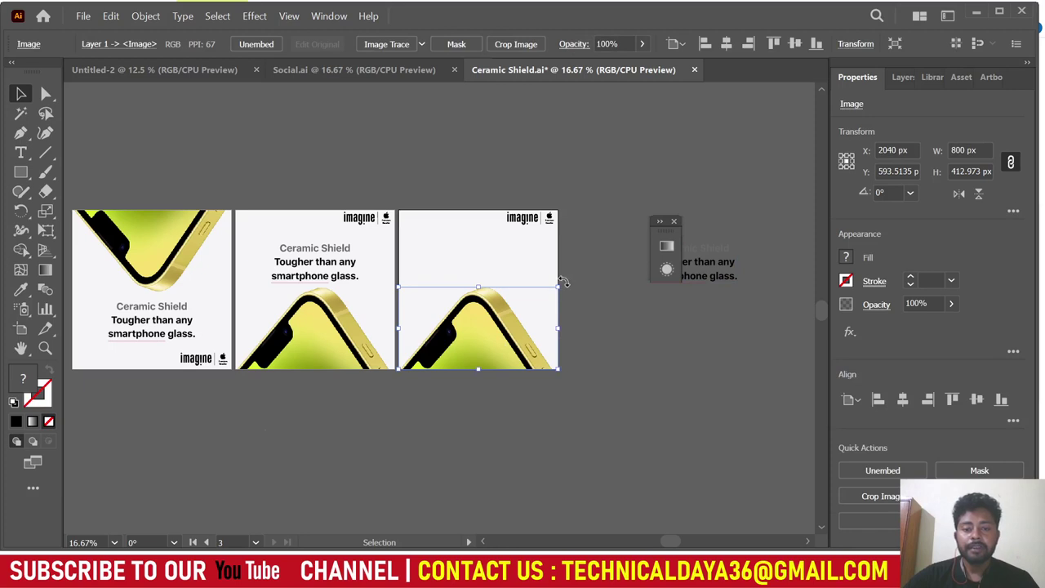
drag(563, 281, 496, 414)
mouse_move(447, 262)
mouse_down()
mouse_move(472, 299)
mouse_move(443, 269)
mouse_up()
click(877, 399)
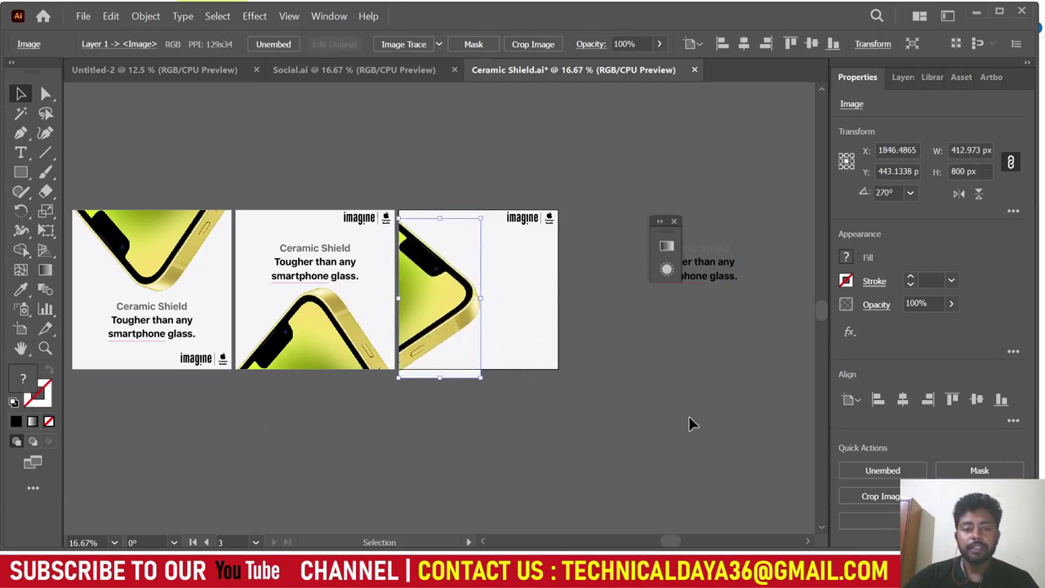
click(976, 399)
click(681, 439)
Place the text block in the third artboard's bottom-right corner.
scroll(539, 357, right, 2)
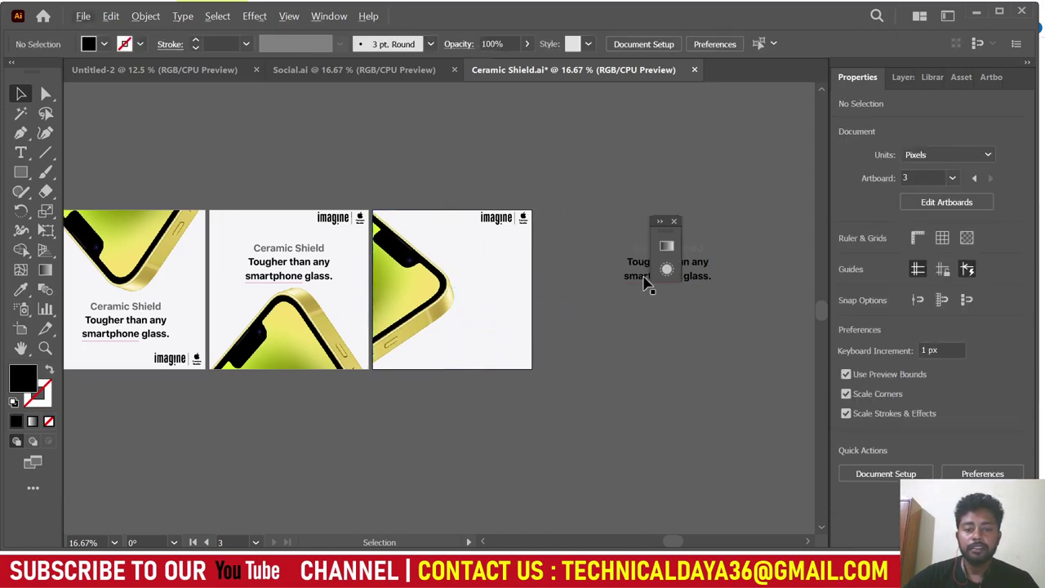
mouse_move(645, 282)
mouse_down()
mouse_move(489, 322)
mouse_move(458, 358)
mouse_up()
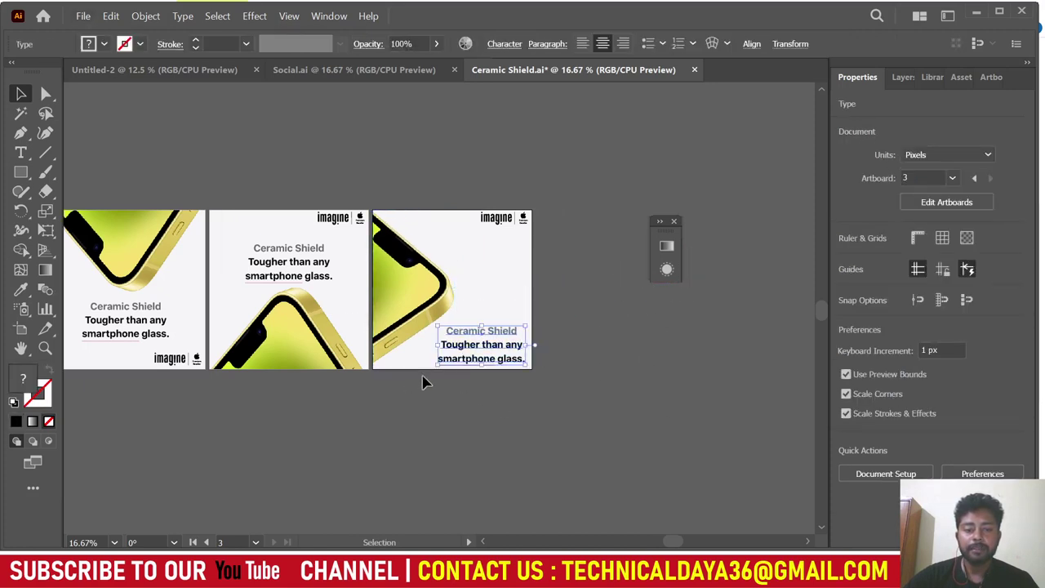
click(590, 394)
Select the middle and third artboards' artwork to compare the layouts.
scroll(422, 378, left, 2)
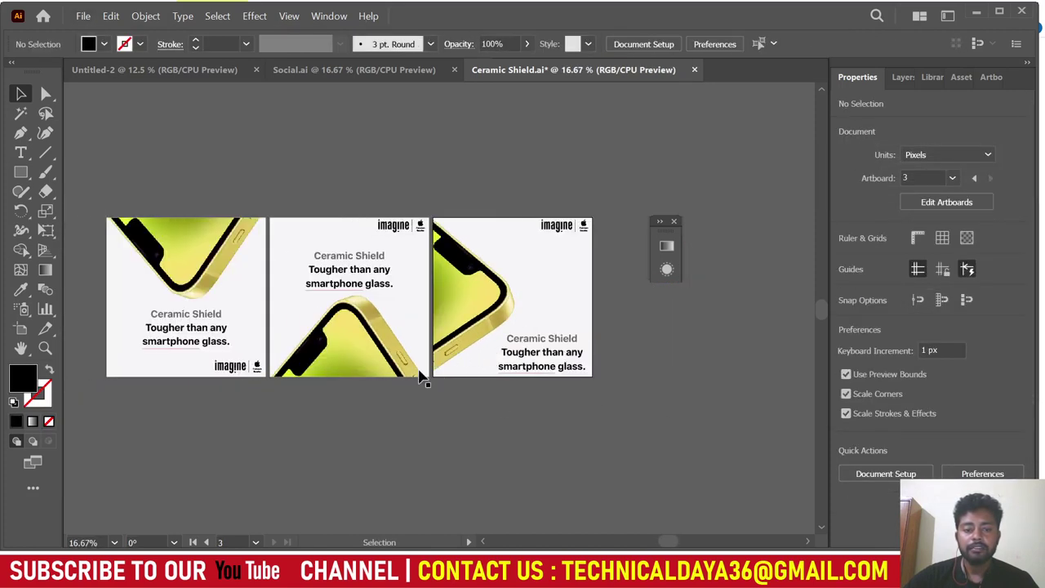
scroll(311, 294, left, 3)
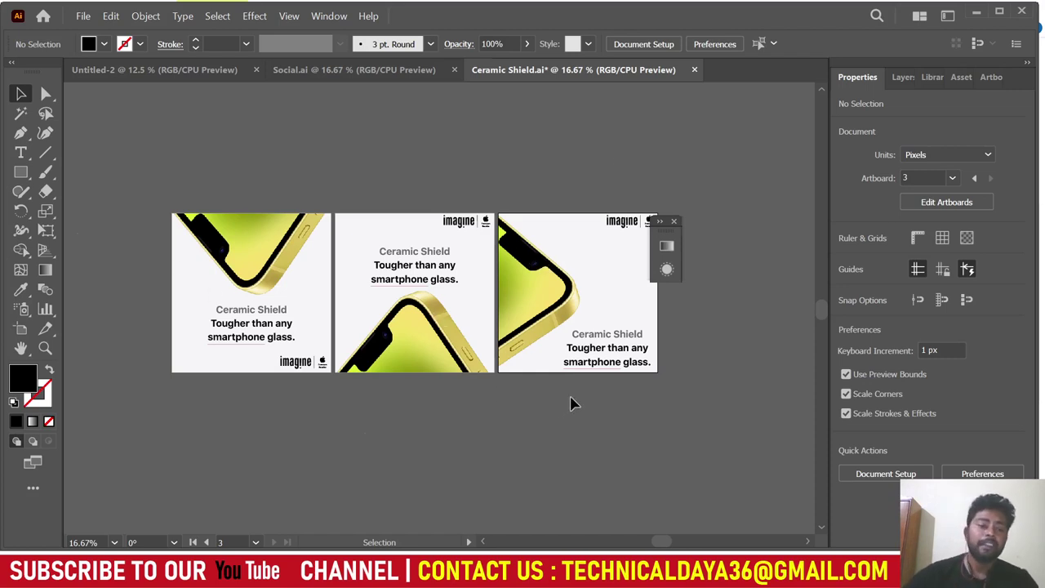
drag(205, 176, 296, 476)
drag(403, 156, 470, 478)
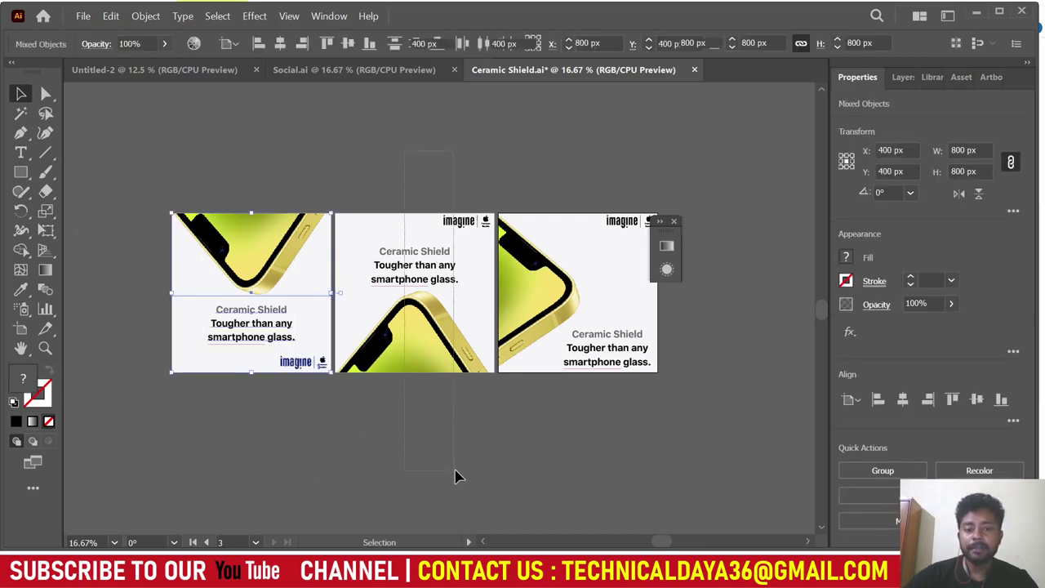
click(518, 420)
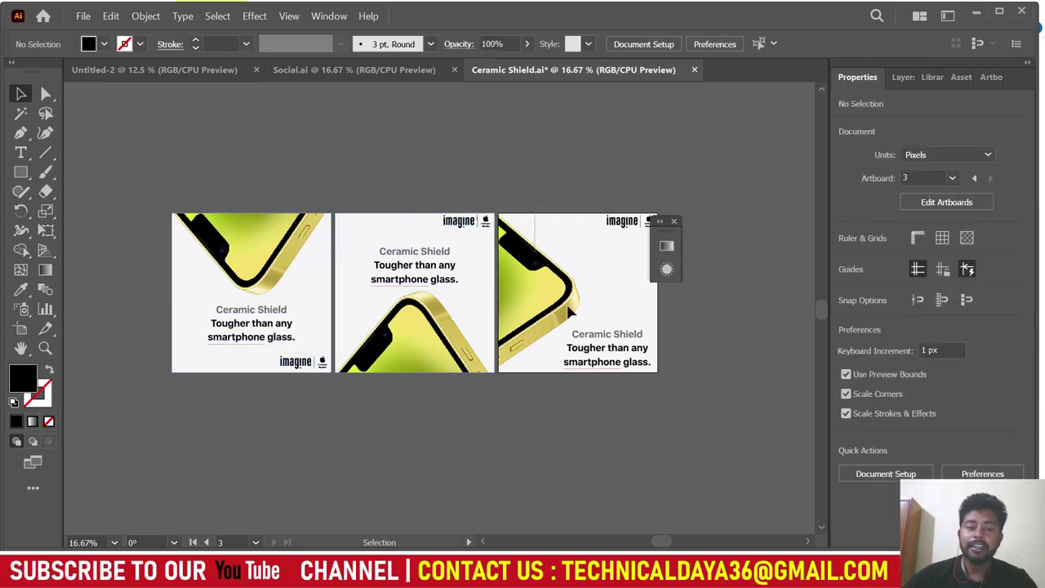
drag(535, 196, 616, 425)
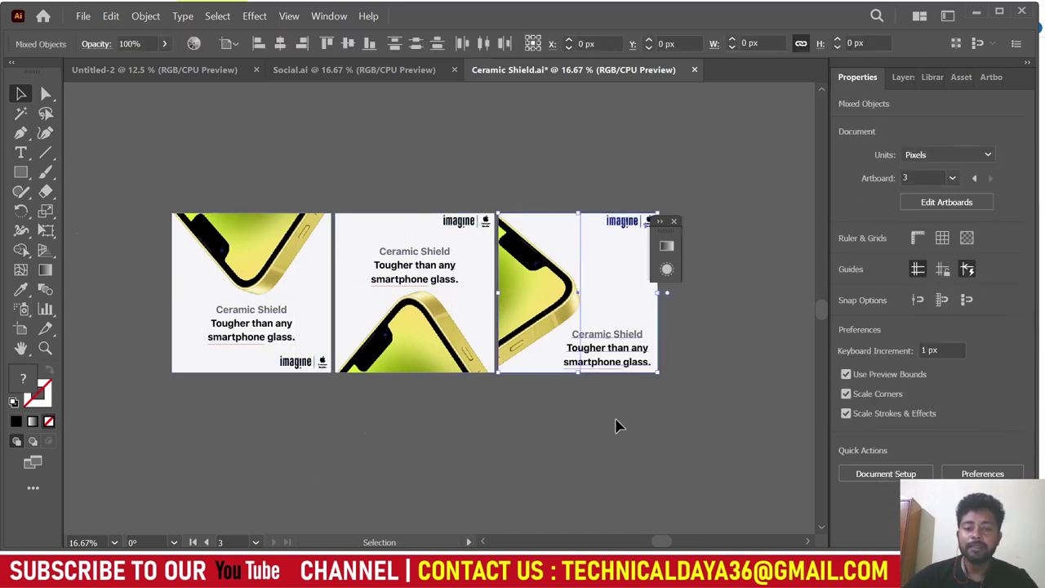
Start an Export with Use Artboards enabled, then cancel it.
click(83, 15)
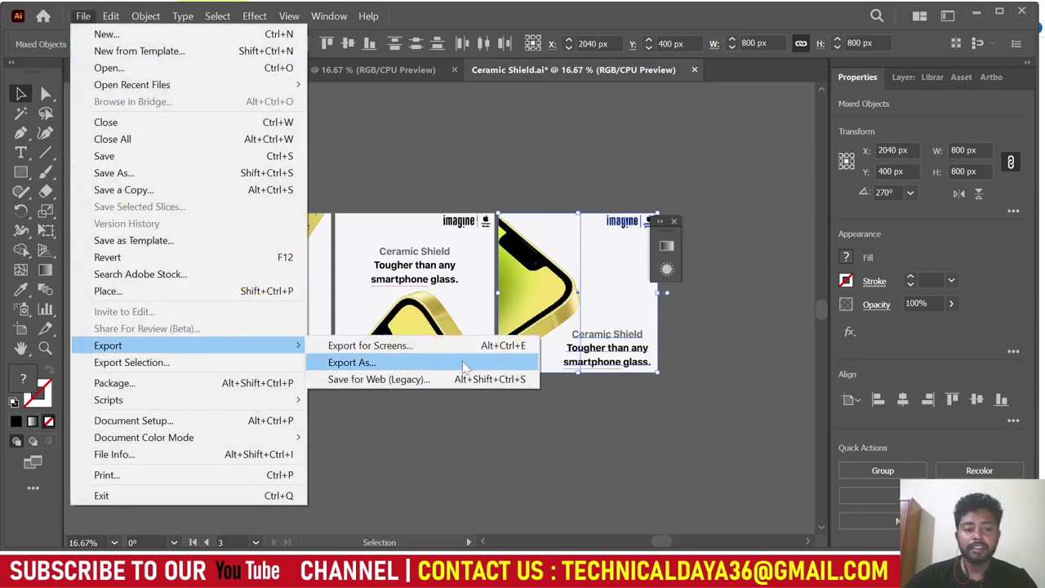
click(453, 363)
click(135, 428)
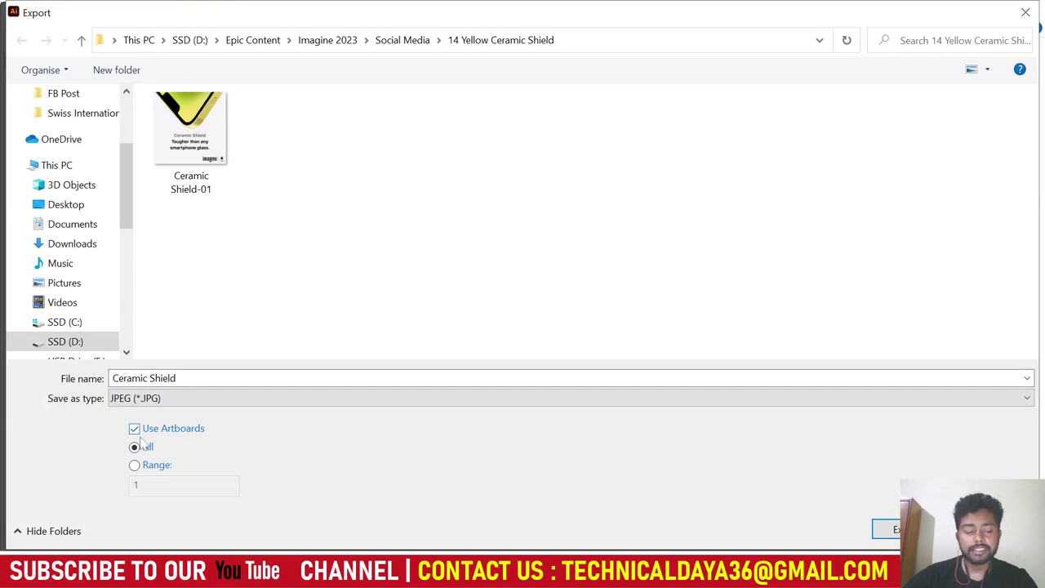
click(889, 529)
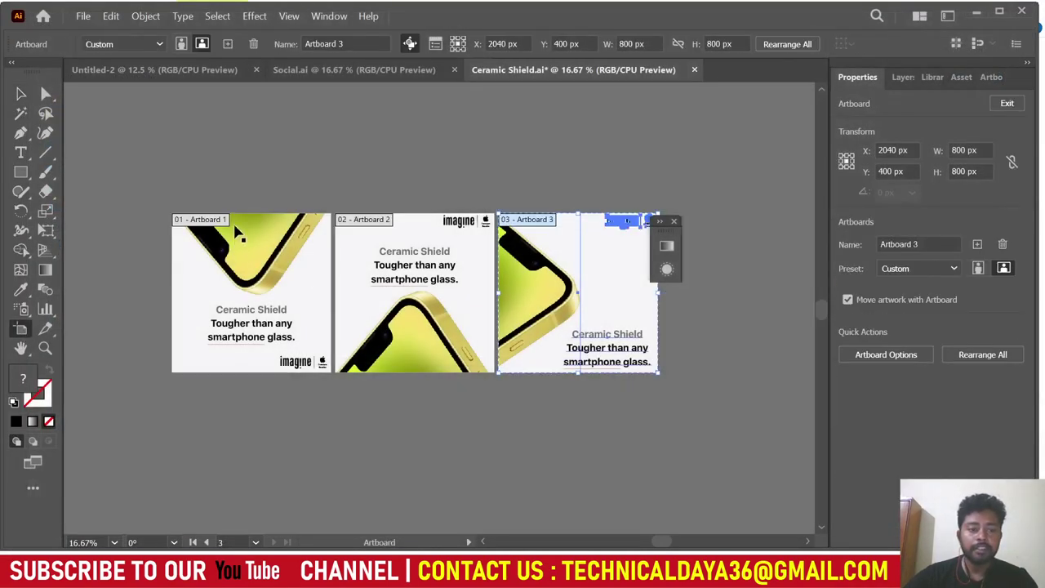
Export all artboards as JPEGs with default JPEG options, replacing Ceramic Shield-01.jpg.
click(83, 15)
mouse_move(108, 346)
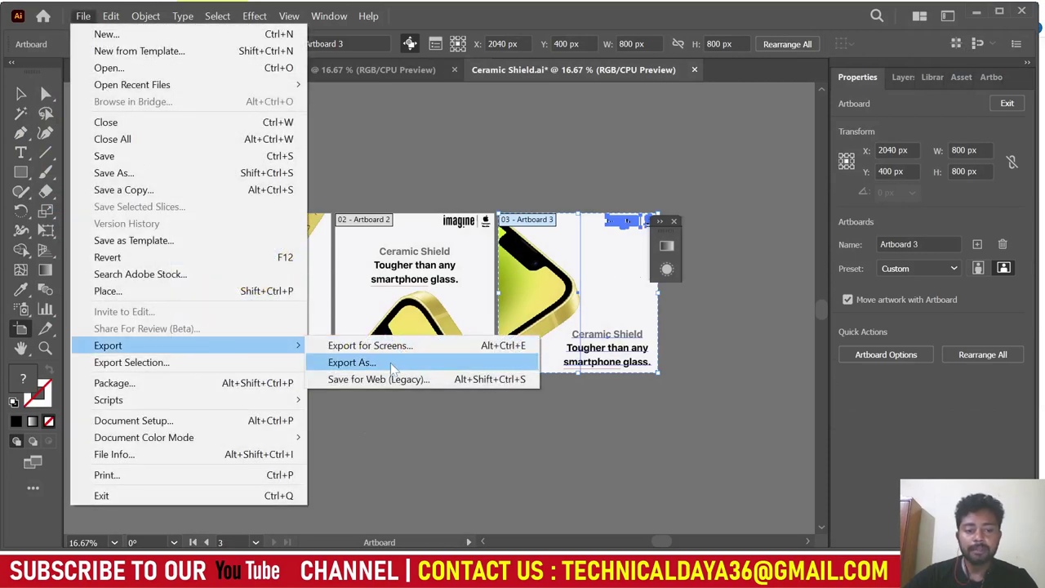
click(351, 363)
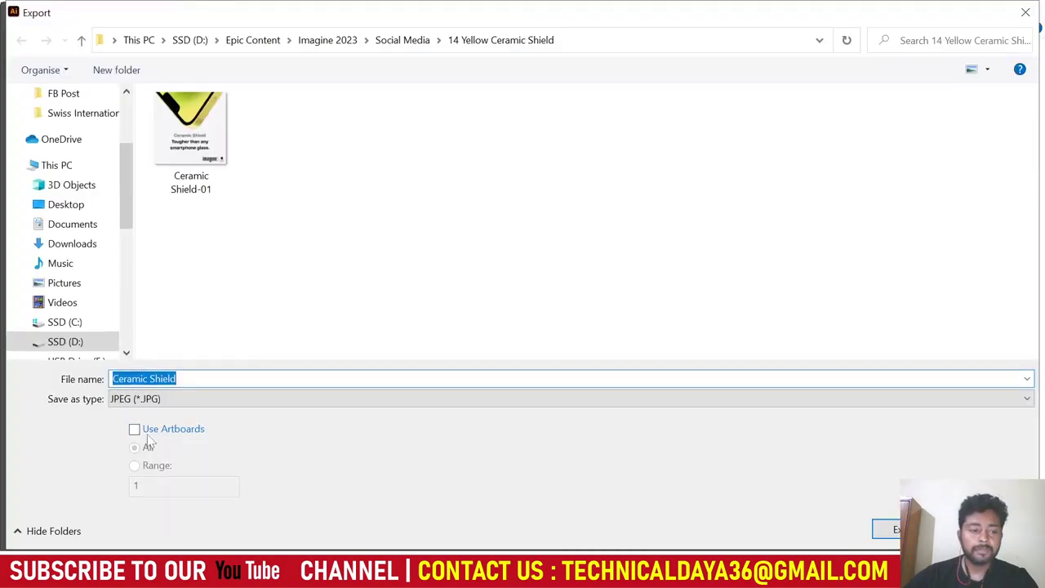
click(135, 430)
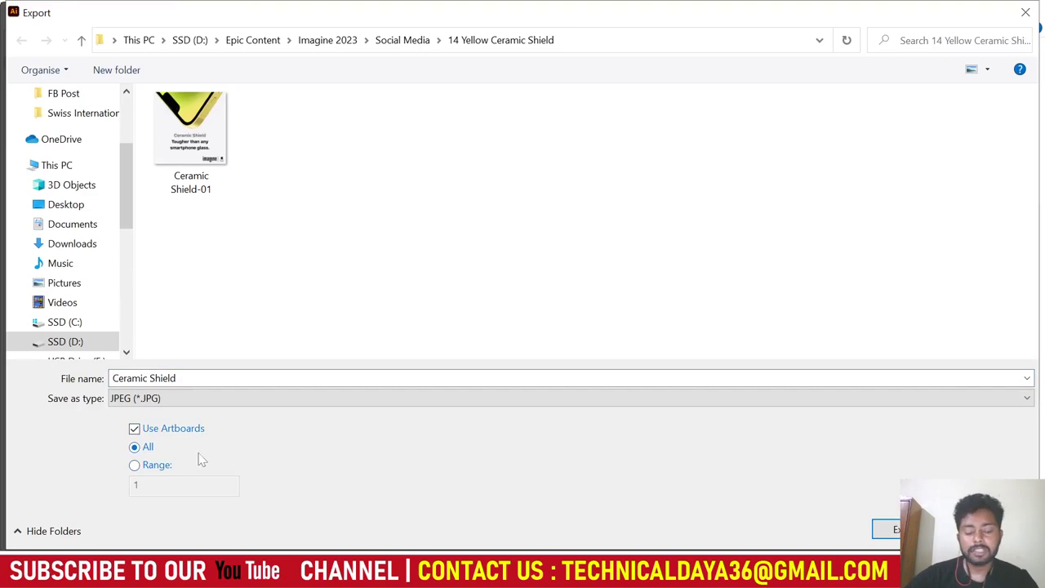
click(886, 529)
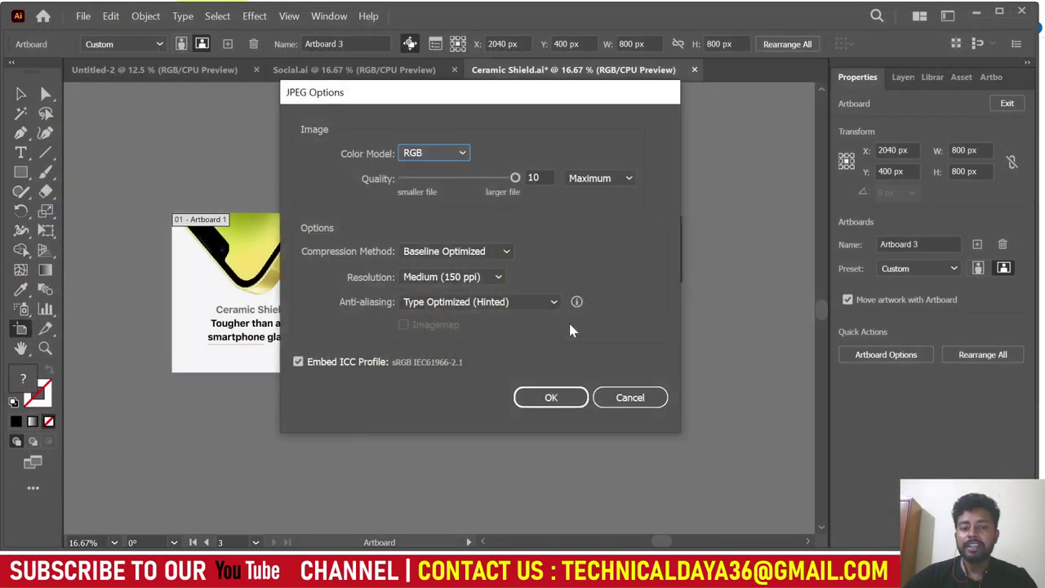
click(549, 397)
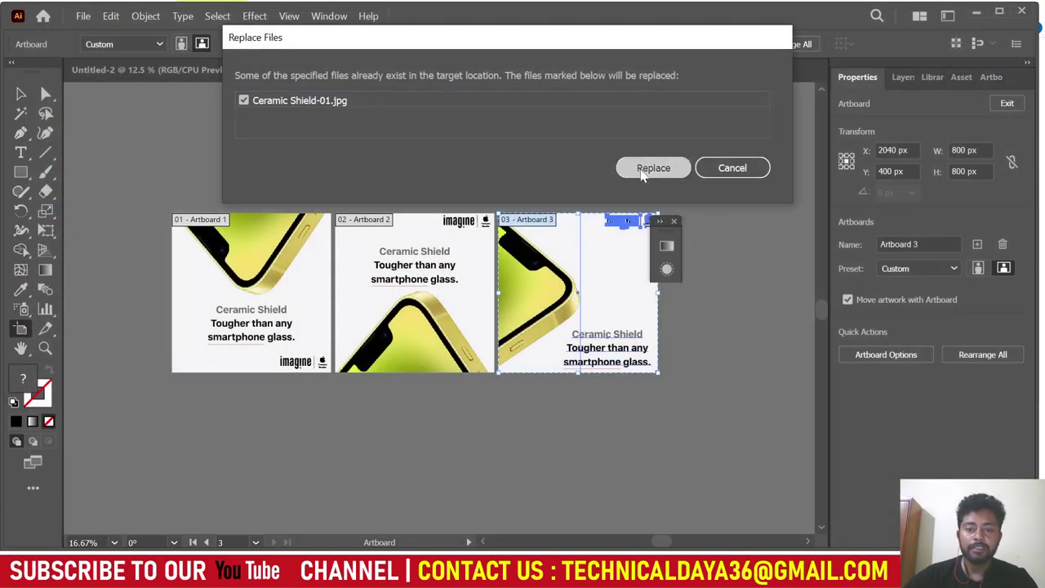
click(653, 169)
Preview Ceramic Shield-02 and -03 JPEGs in File Explorer and view -03 in the image viewer.
click(621, 514)
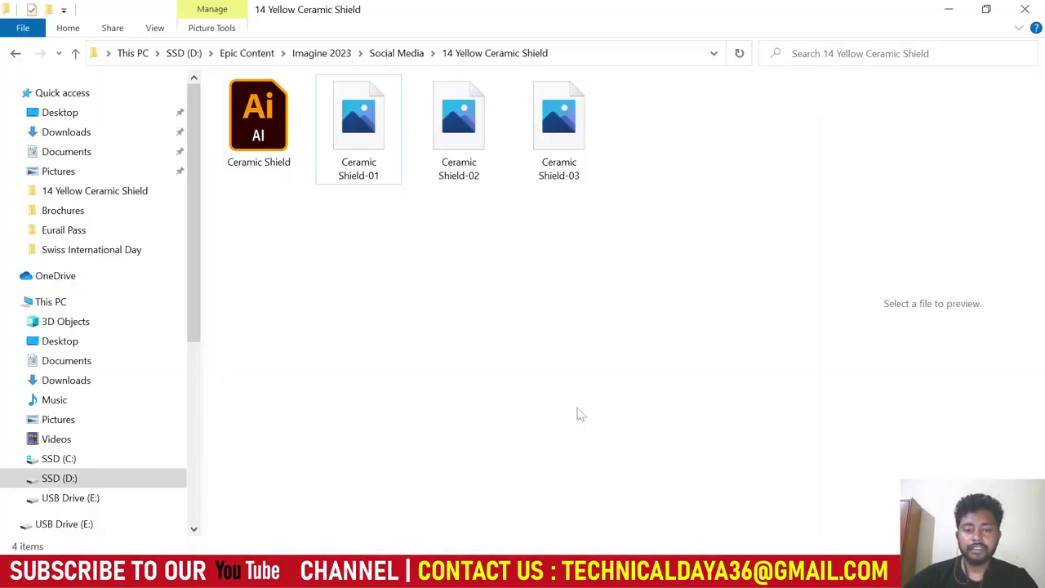
click(453, 130)
click(559, 170)
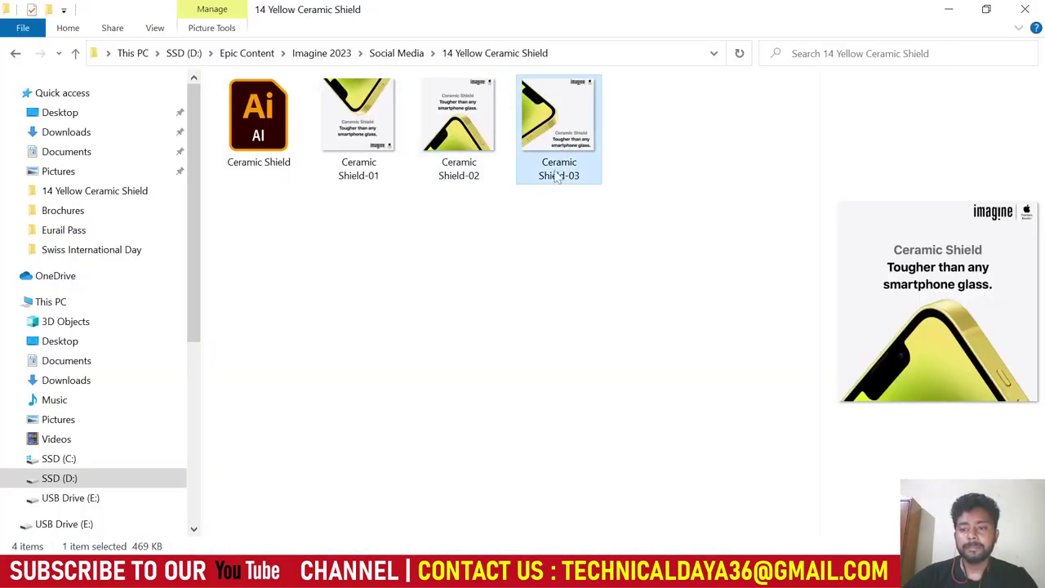
double_click(558, 175)
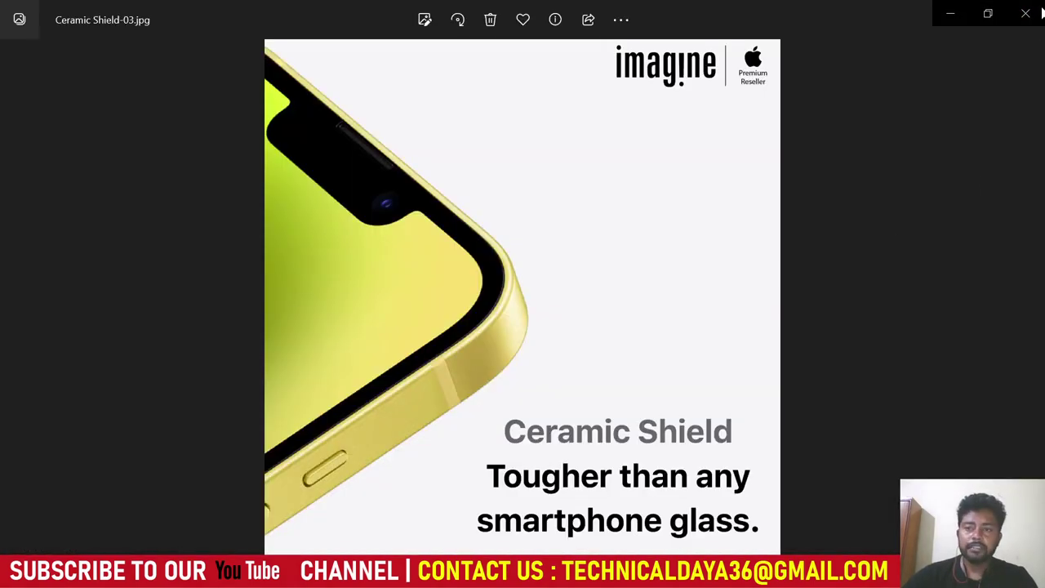
click(1042, 13)
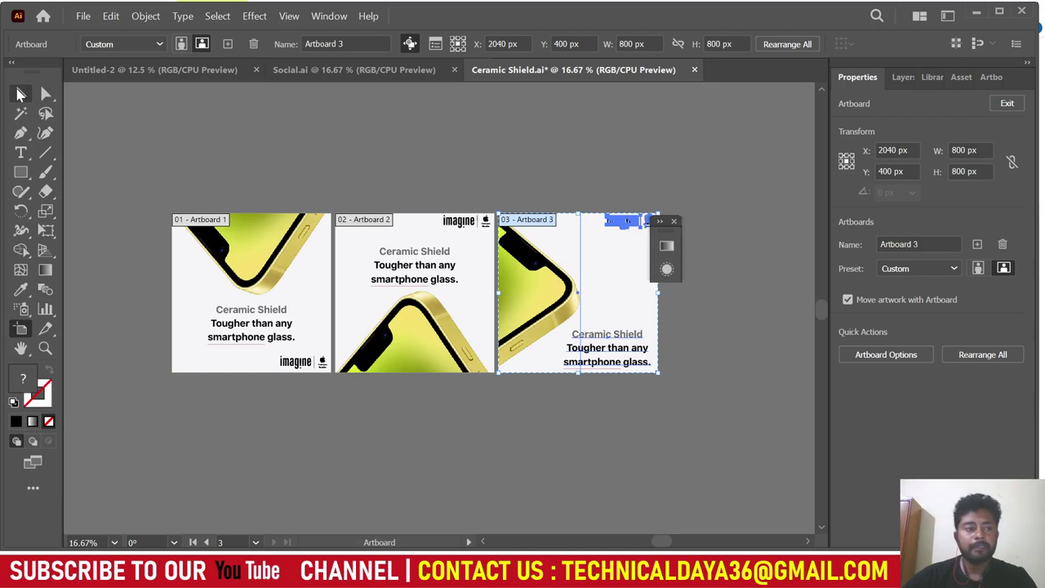
click(21, 93)
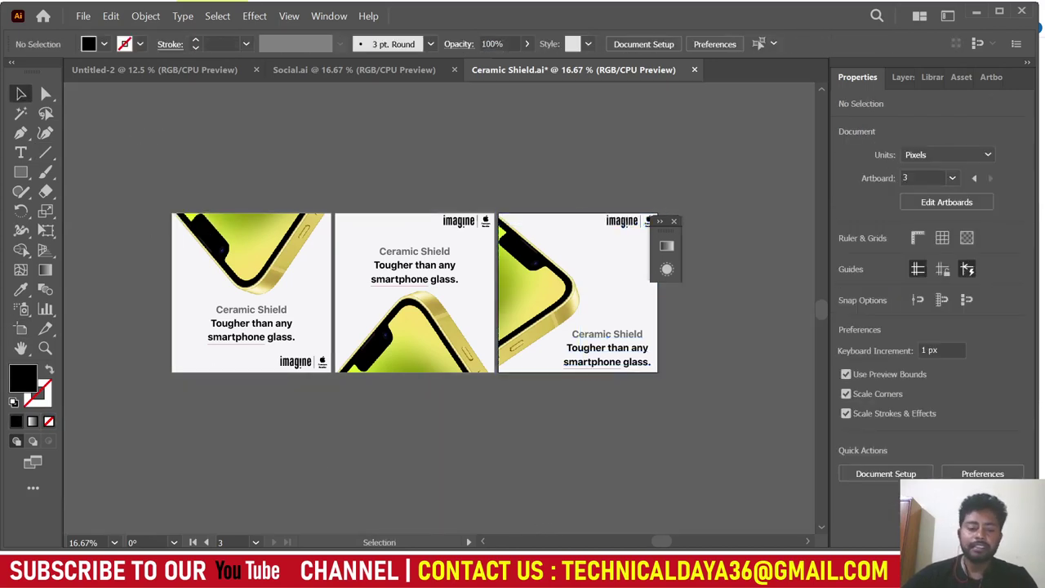
click(549, 452)
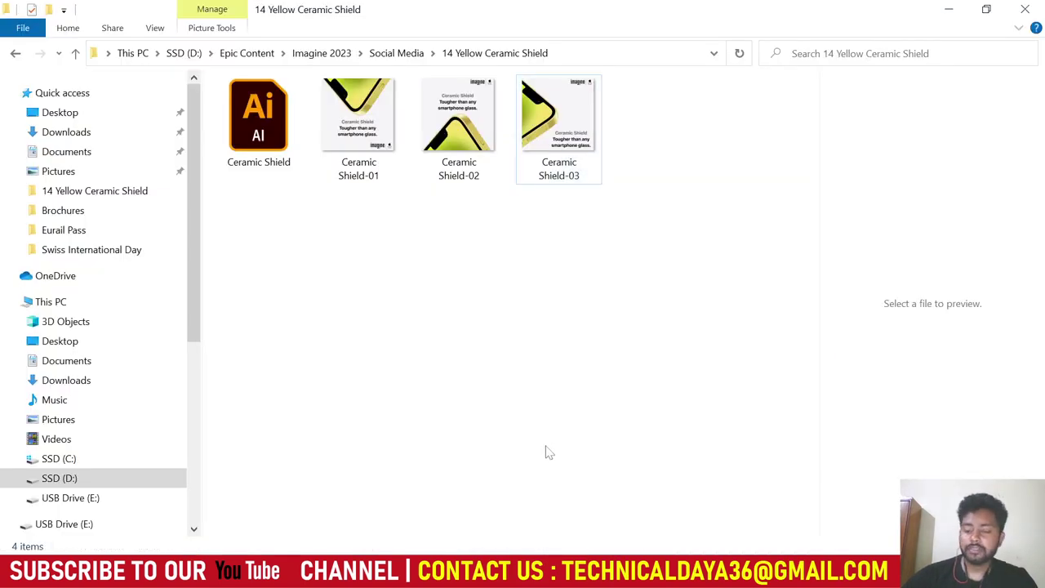
Go up to the Imagine 2023 folder and open the Store Launch folder.
key(alt+Up)
key(alt+Up)
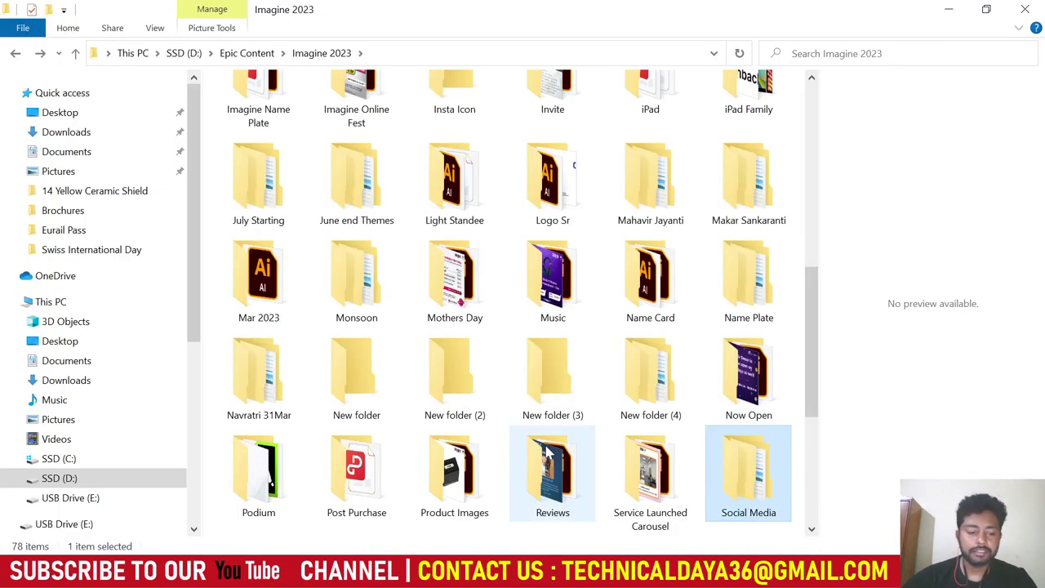
scroll(548, 452, down, 3)
key(Right)
key(Right)
key(Right)
key(Right)
key(Right)
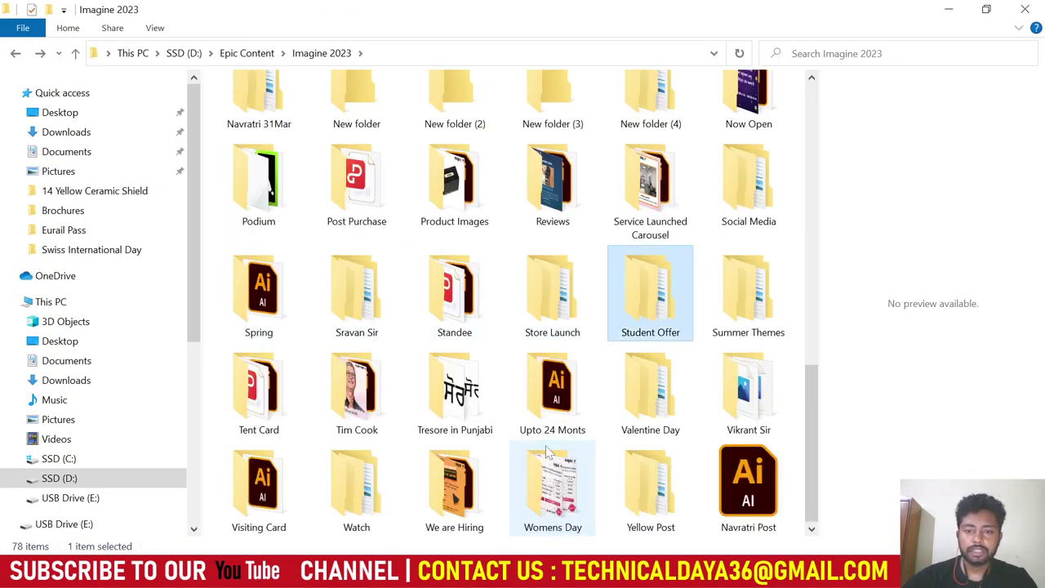
key(Right)
key(Up)
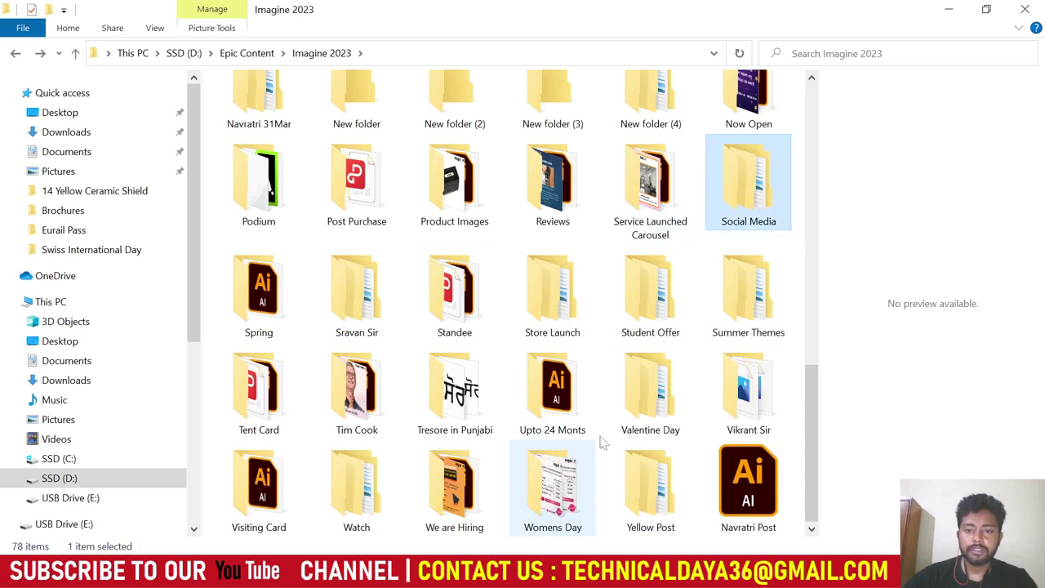
key(s)
key(s)
double_click(534, 308)
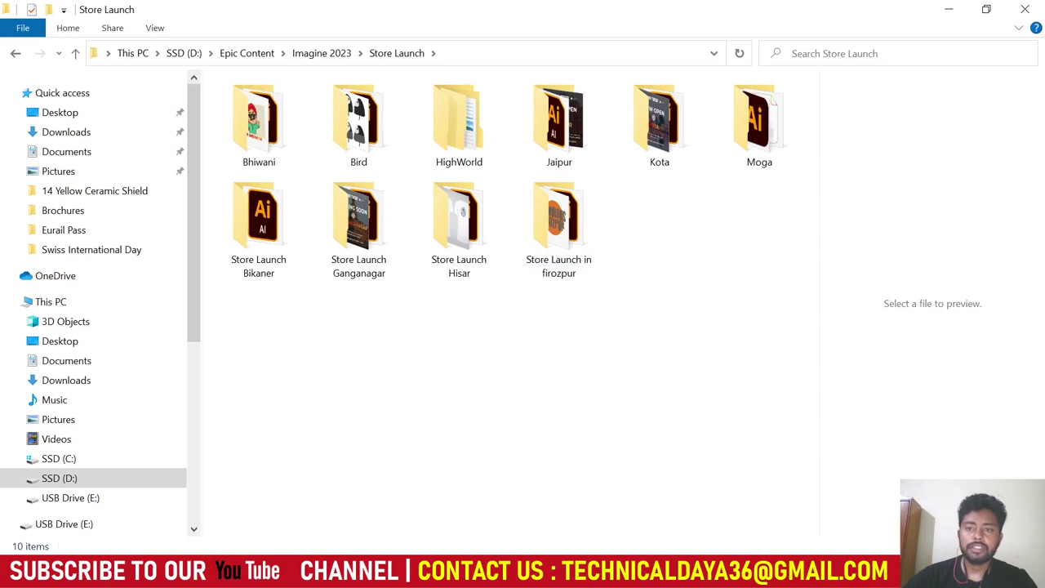
Search for 'ea', open Store Launch in firozpur then Easel, and select the Easel design file.
click(861, 54)
text(stan)
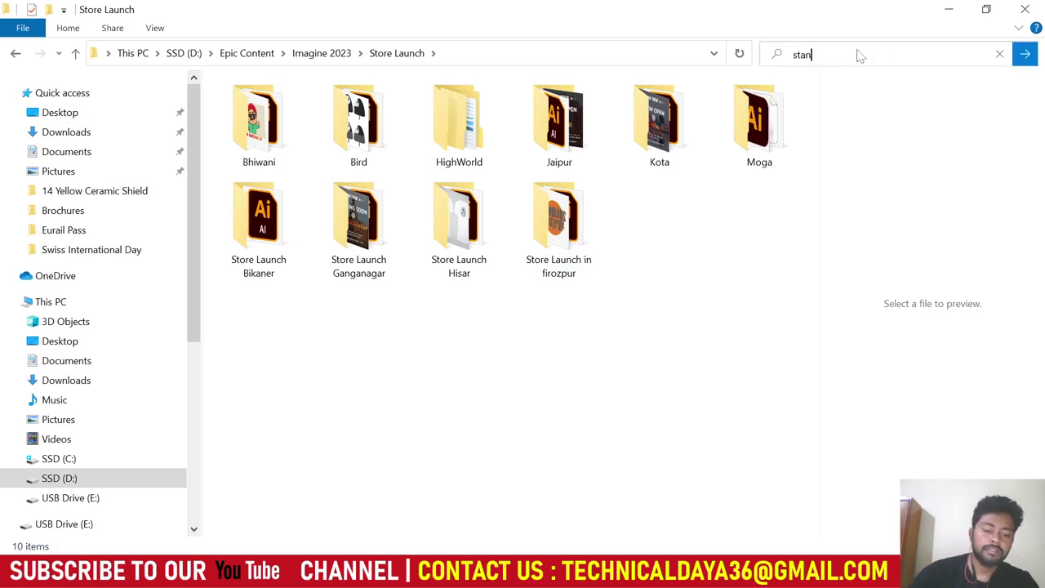
text(d)
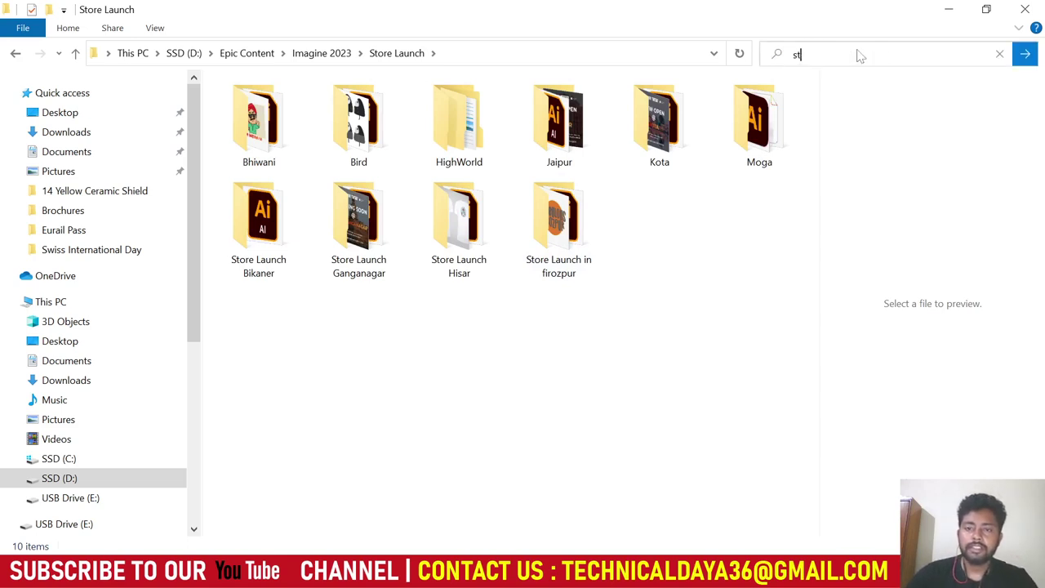
key(BackSpace)
key(BackSpace)
text(easel)
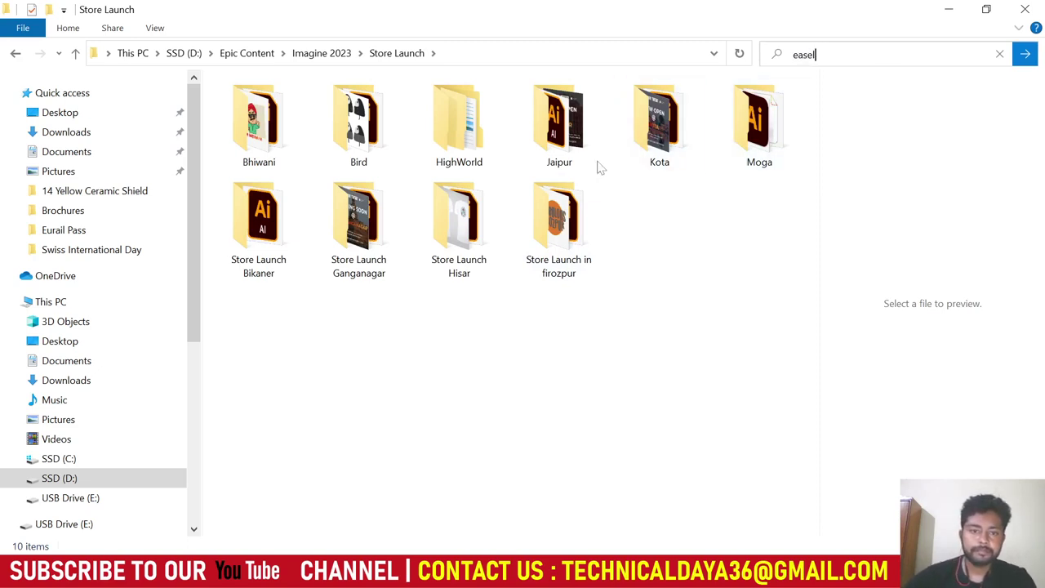
double_click(576, 255)
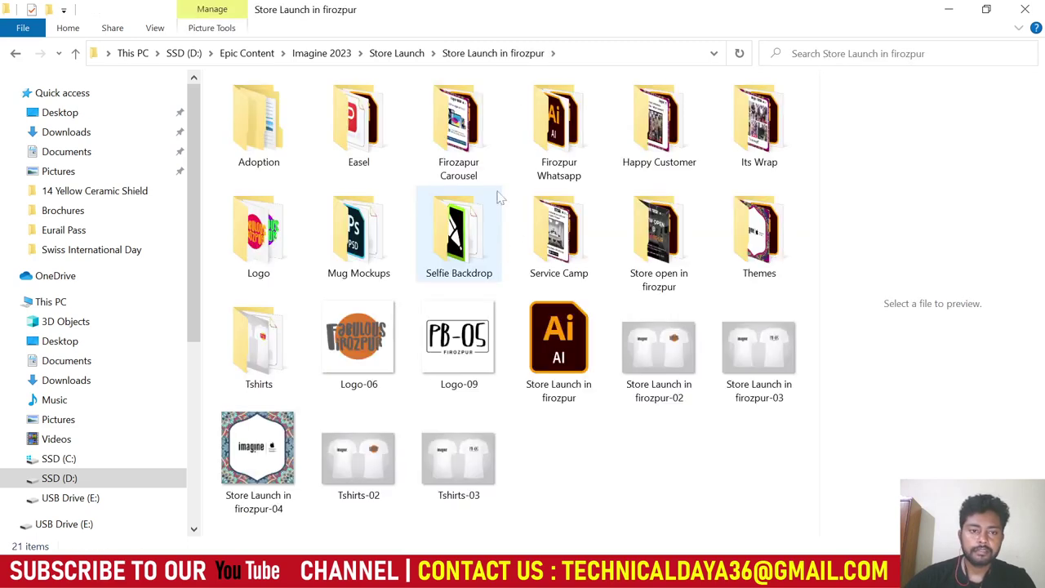
double_click(358, 119)
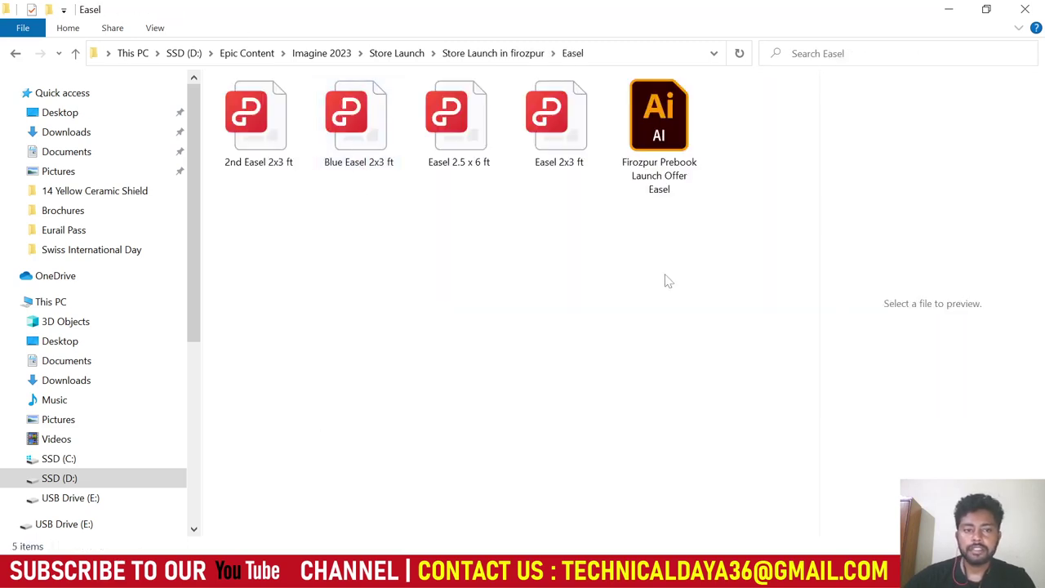
click(675, 115)
Open Firozpur Prebook Launch Offer Easel.ai, scroll through its ad artboards, then return to Ceramic Shield.ai.
double_click(675, 139)
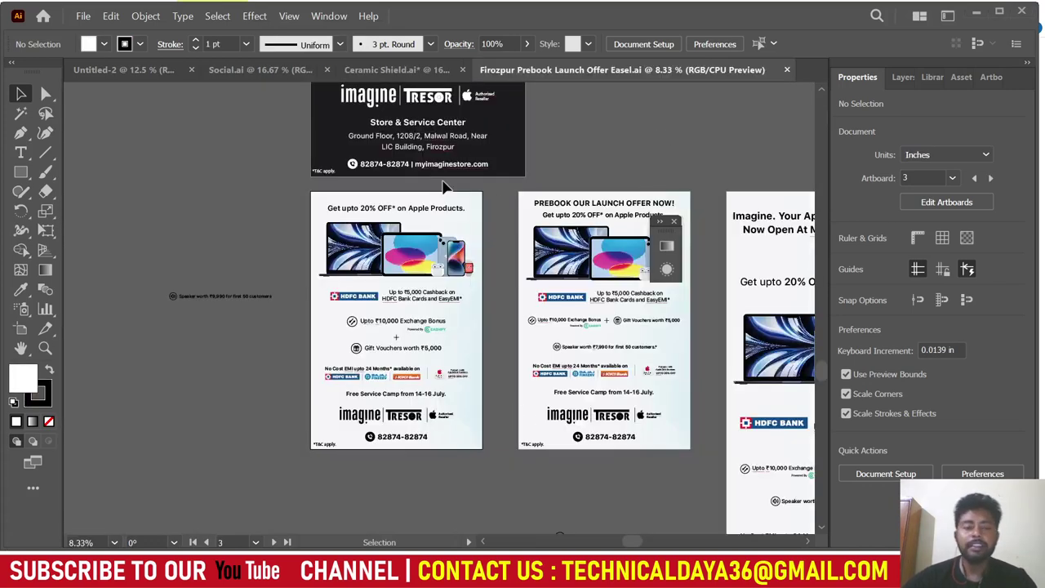
scroll(421, 238, up, 3)
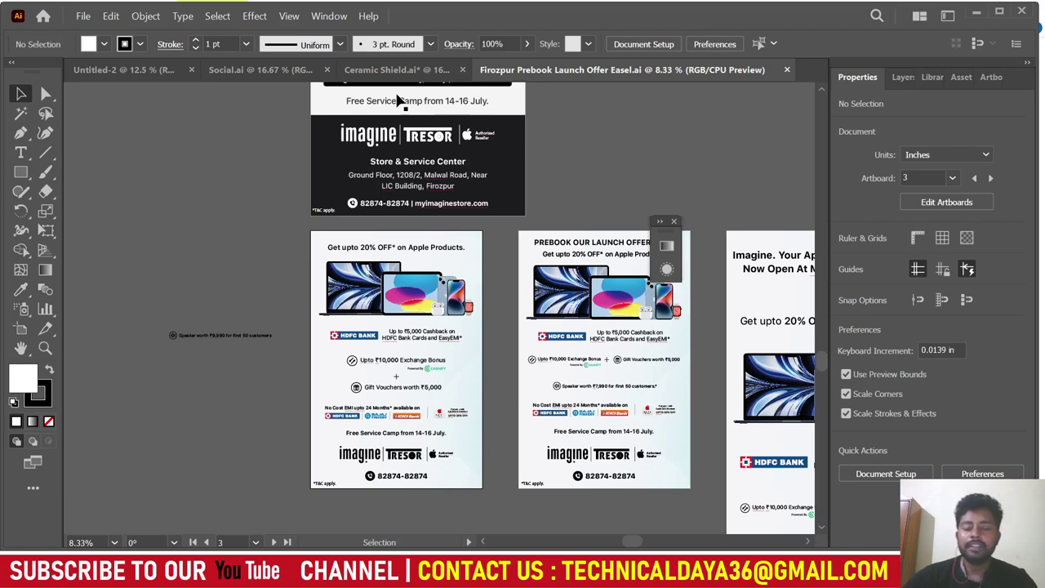
scroll(482, 240, up, 2)
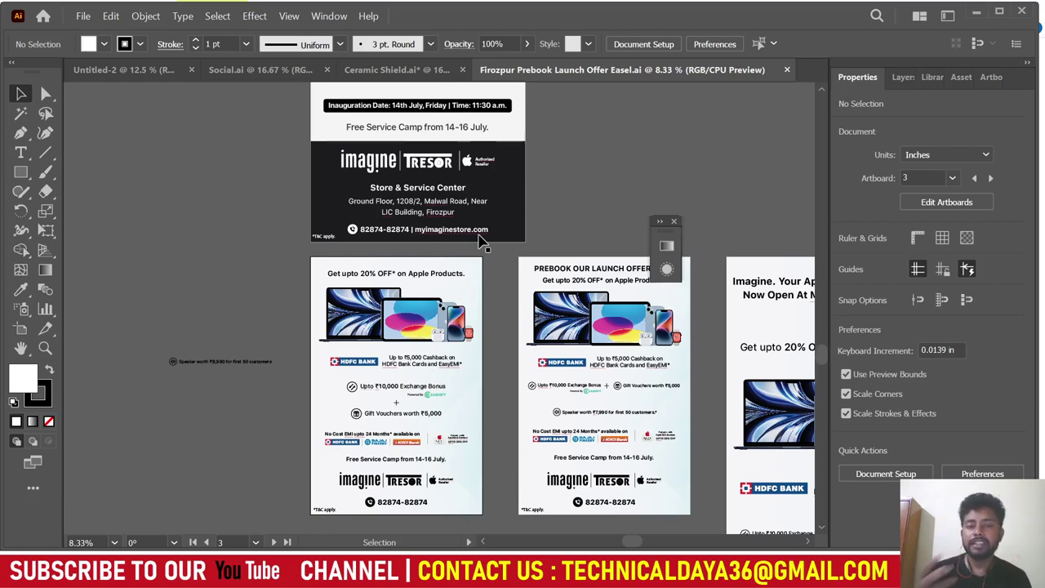
click(373, 70)
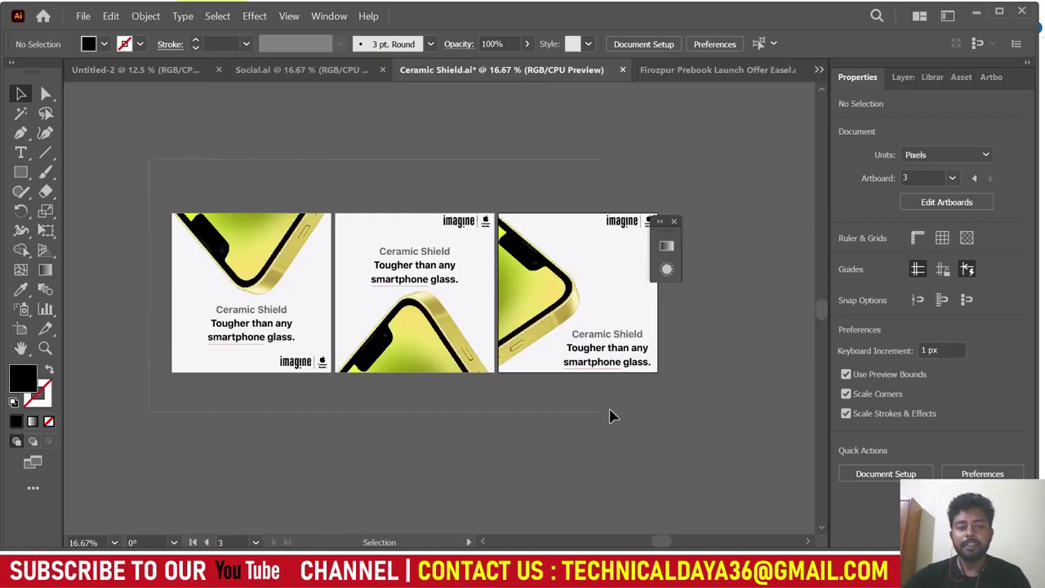
Select and deselect all artwork, then inspect Artboard 2's width and height with the Artboard tool.
key(ctrl+a)
key(ctrl+shift+a)
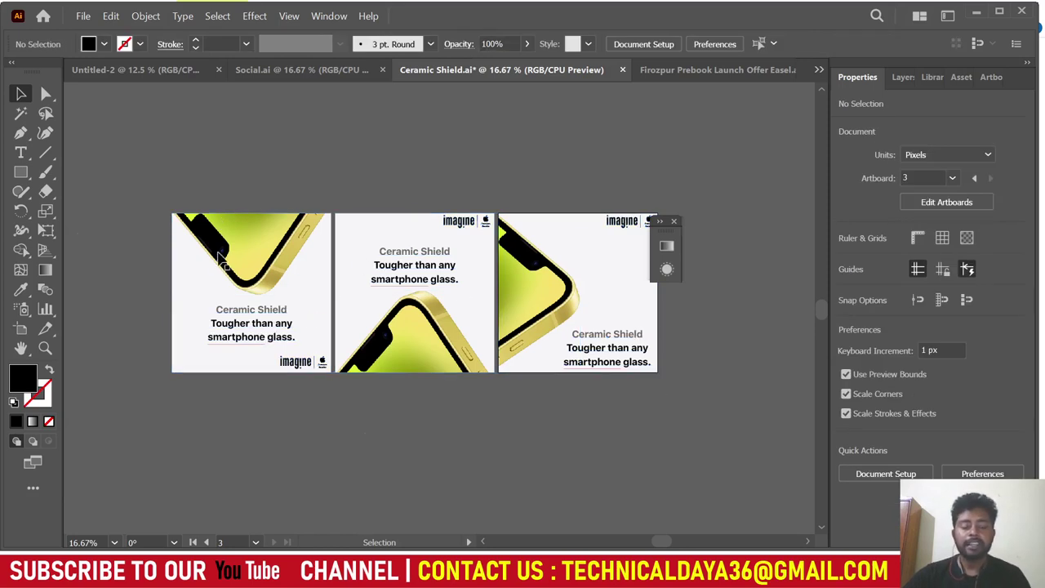
key(shift+o)
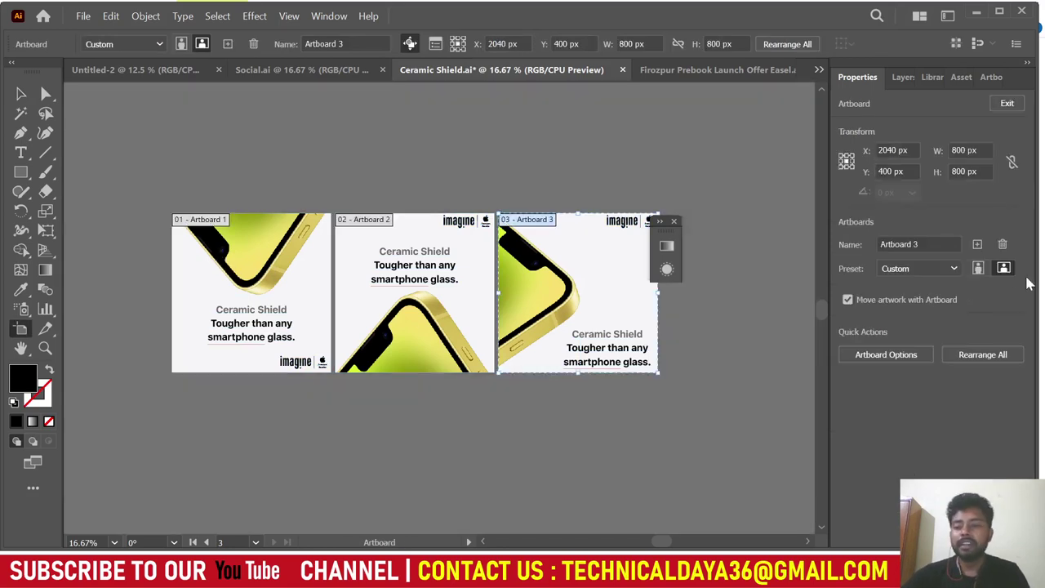
click(980, 150)
click(433, 301)
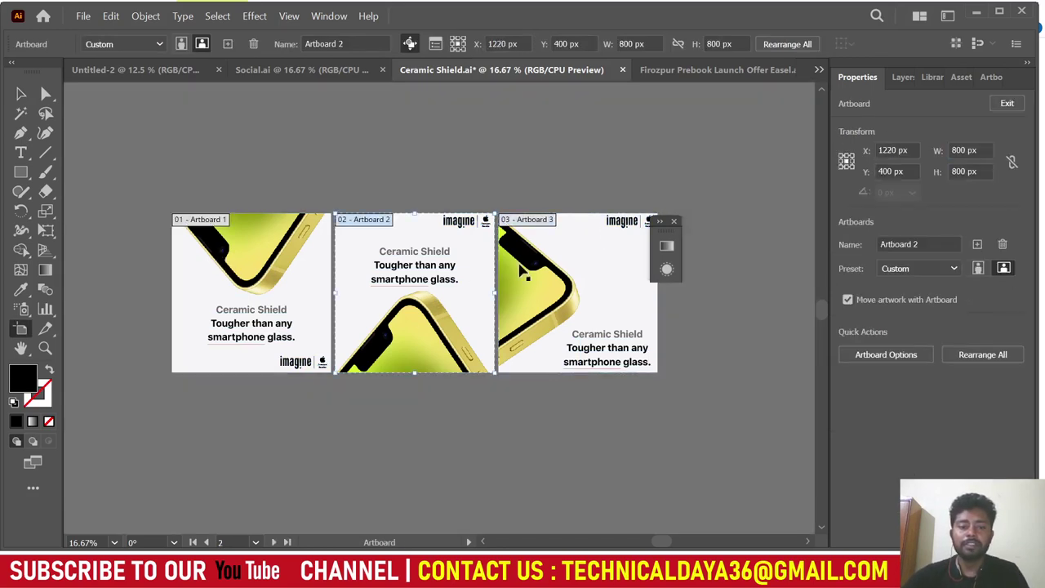
click(970, 150)
click(986, 173)
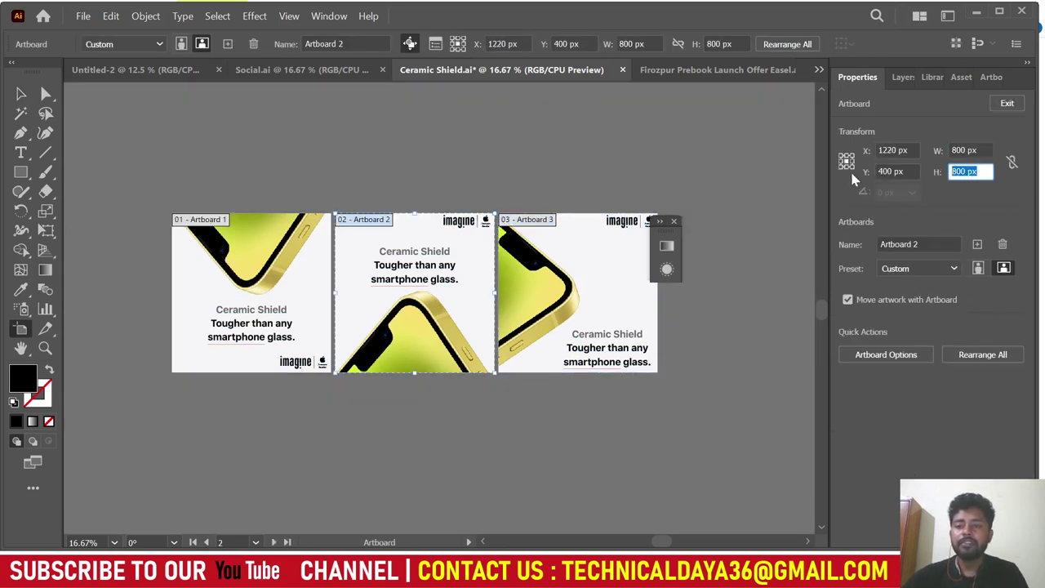
Select Artboard 1, leave artboard editing, and bring the Social document to the front.
click(299, 276)
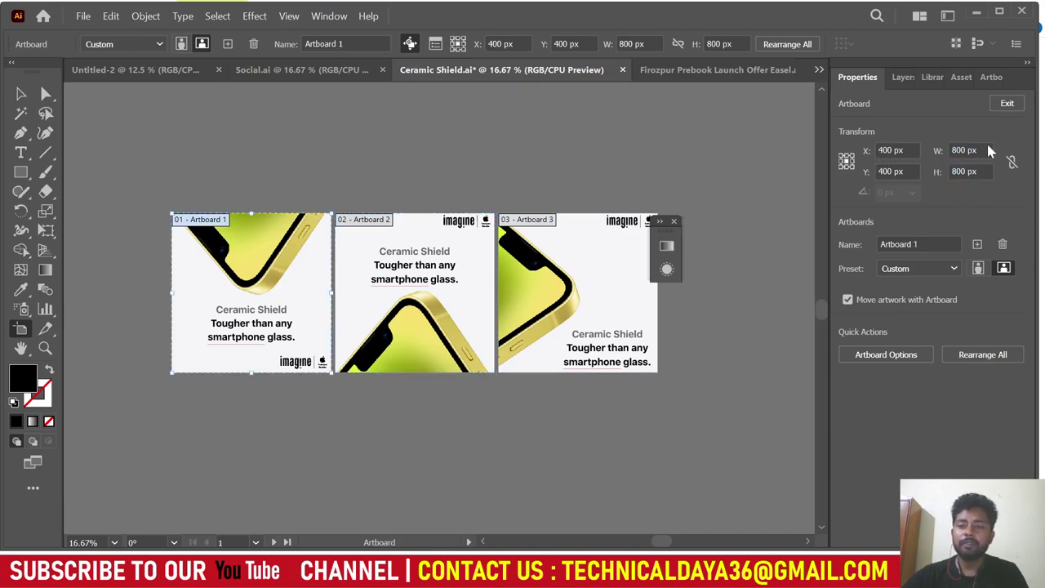
key(Tab)
click(20, 94)
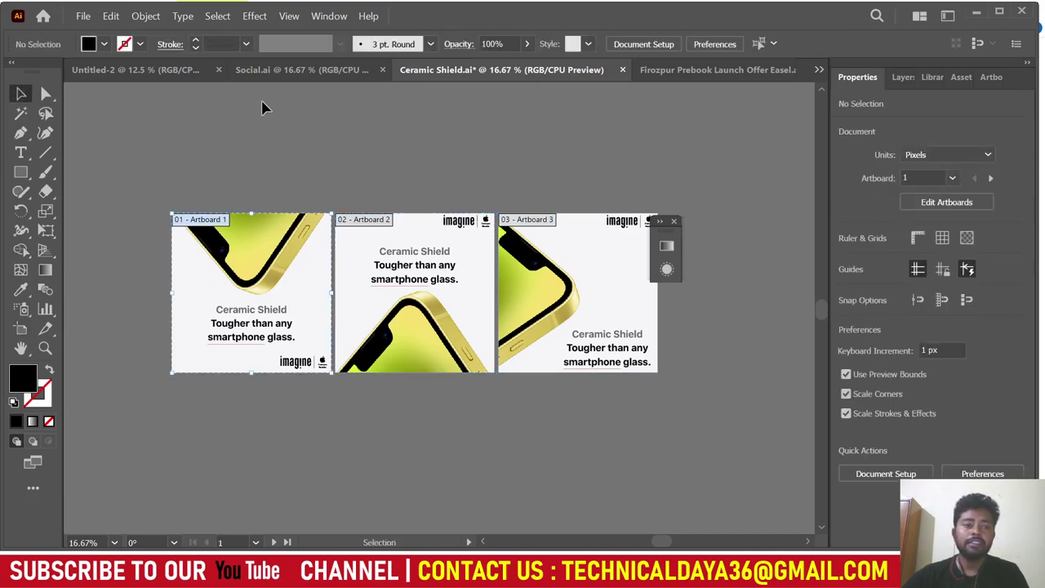
click(266, 74)
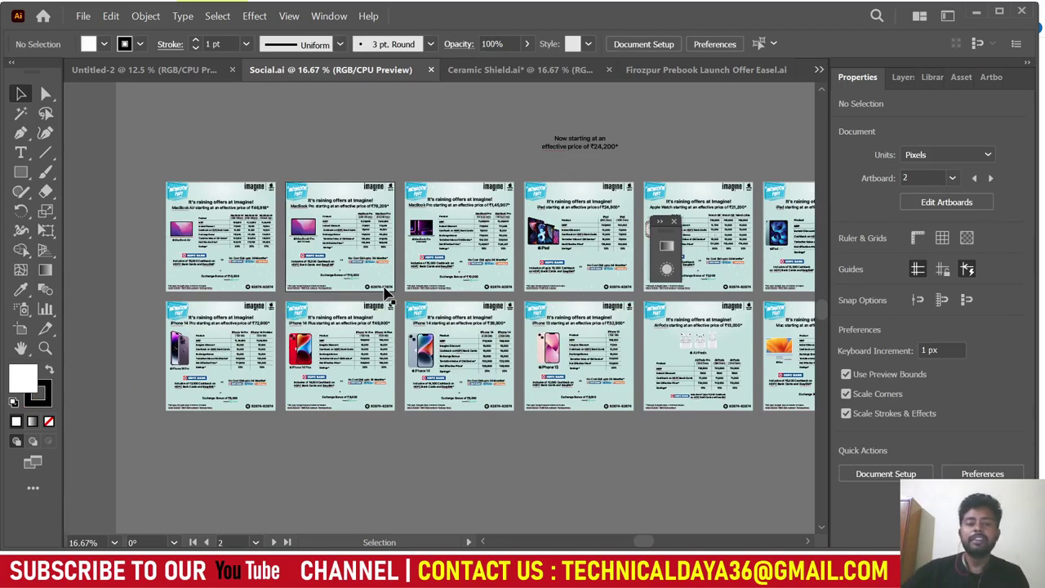
key(shift+o)
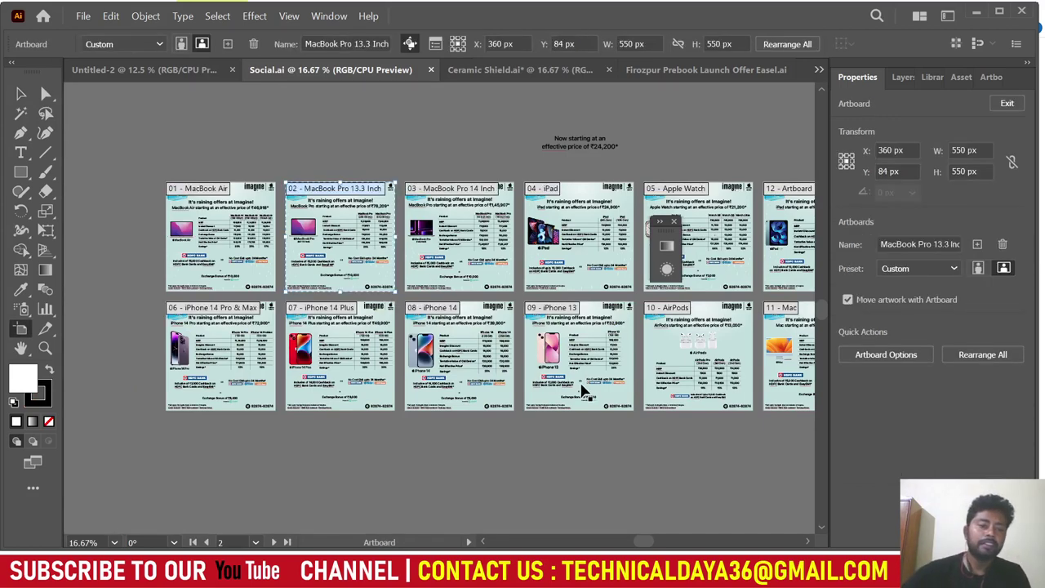
click(964, 150)
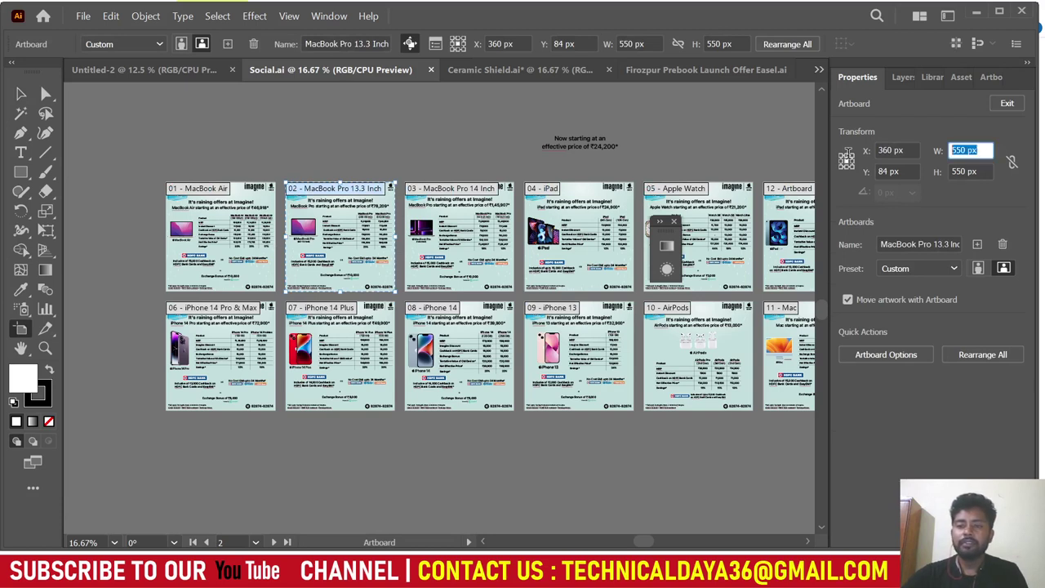
click(253, 255)
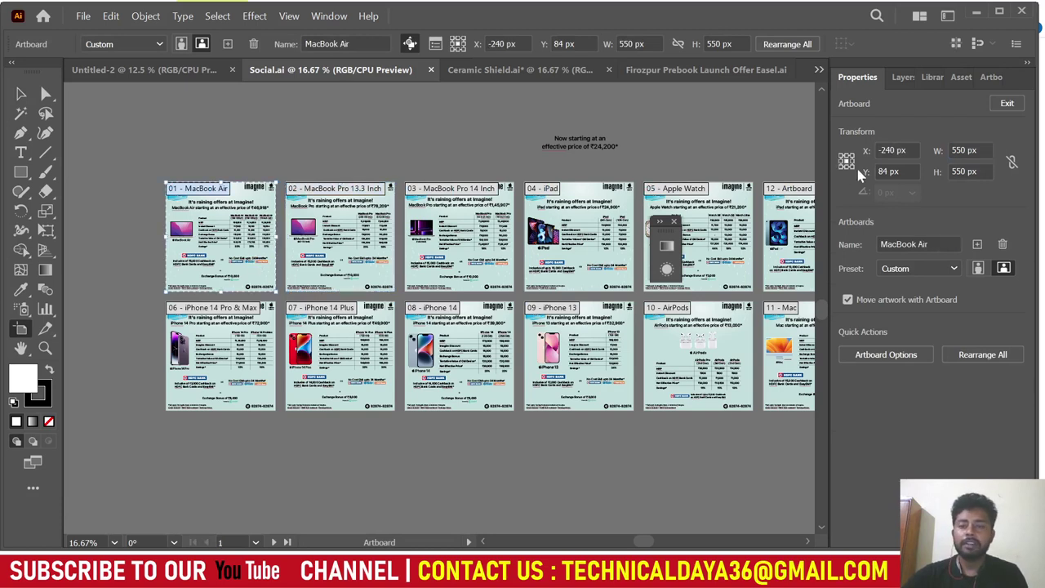
click(983, 149)
click(956, 173)
click(980, 171)
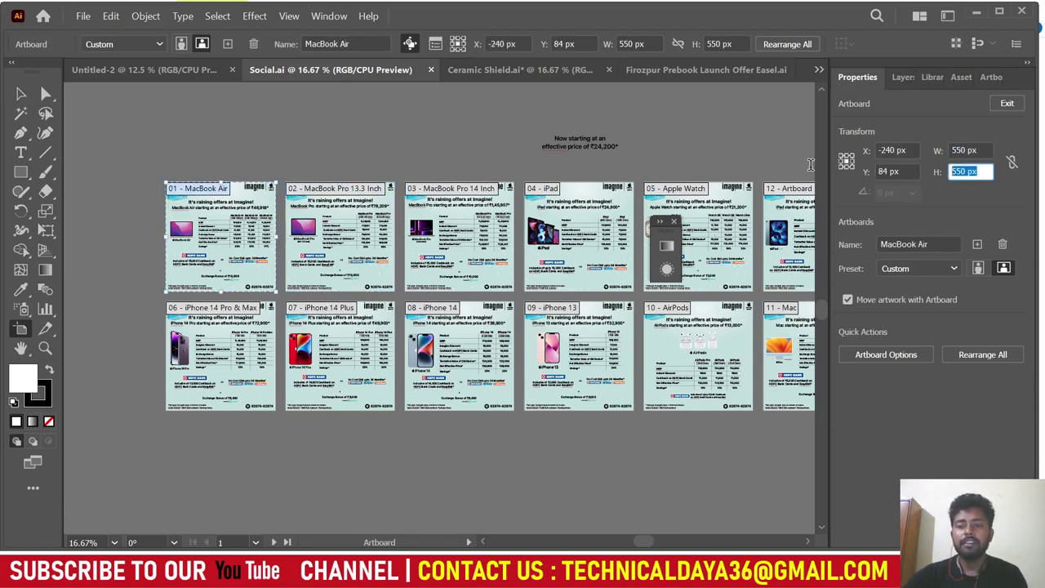
click(310, 347)
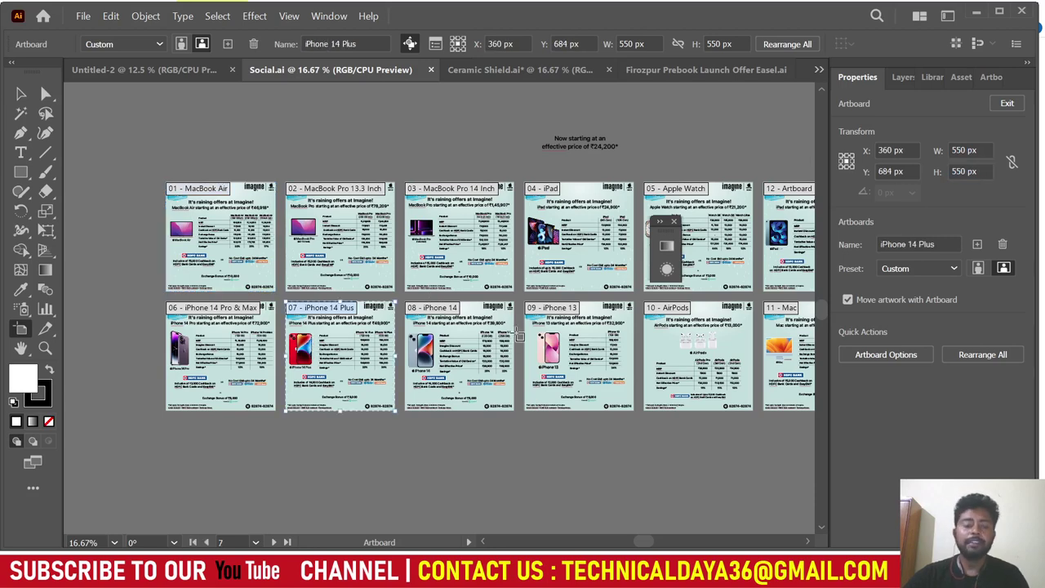
scroll(608, 310, down, 1)
click(18, 96)
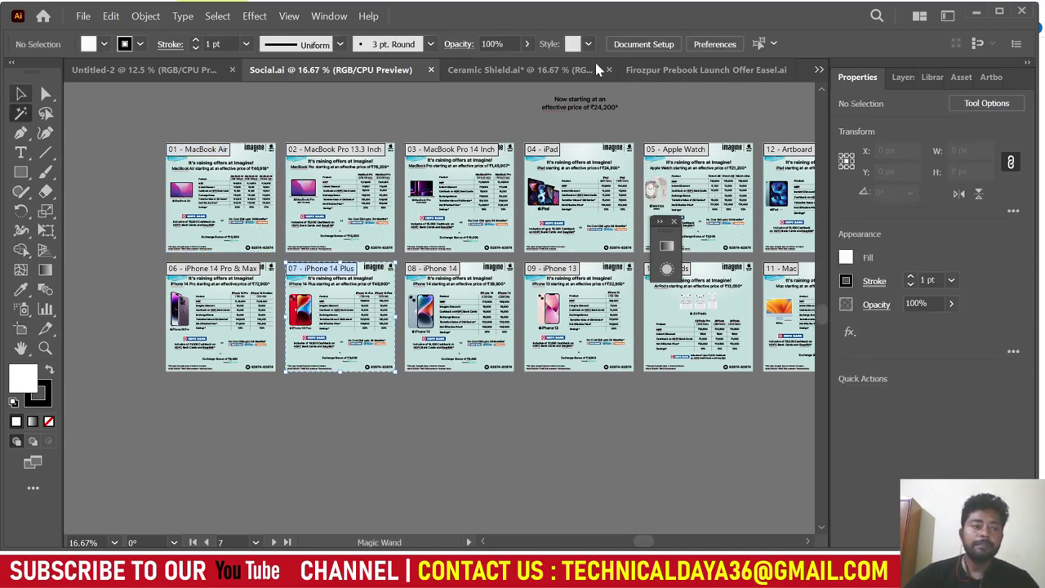
Bring Firozpur Prebook Launch Offer Easel.ai forward and zoom out to see all its easel artboards.
click(694, 70)
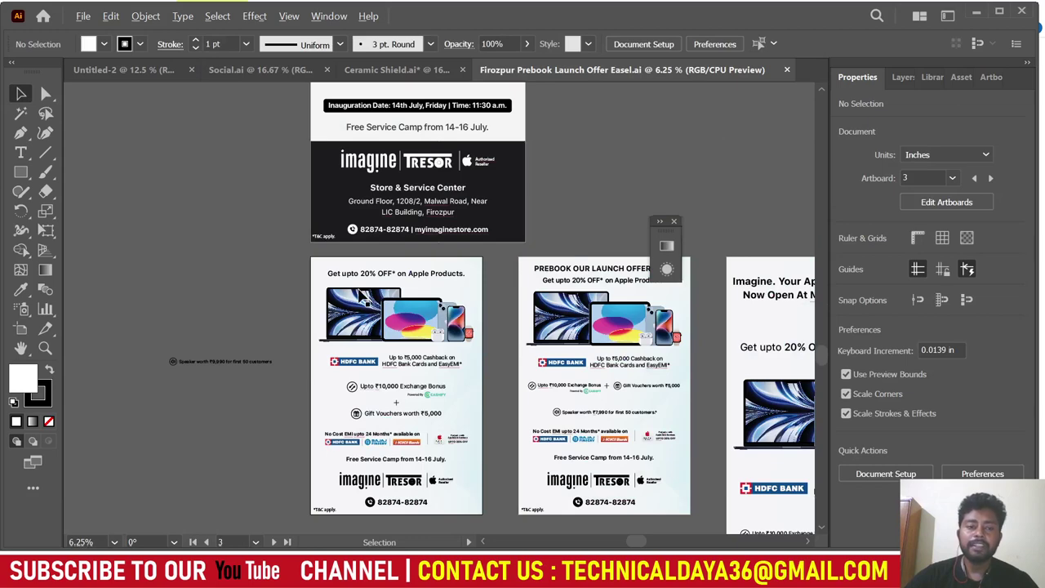
scroll(396, 288, down, 1)
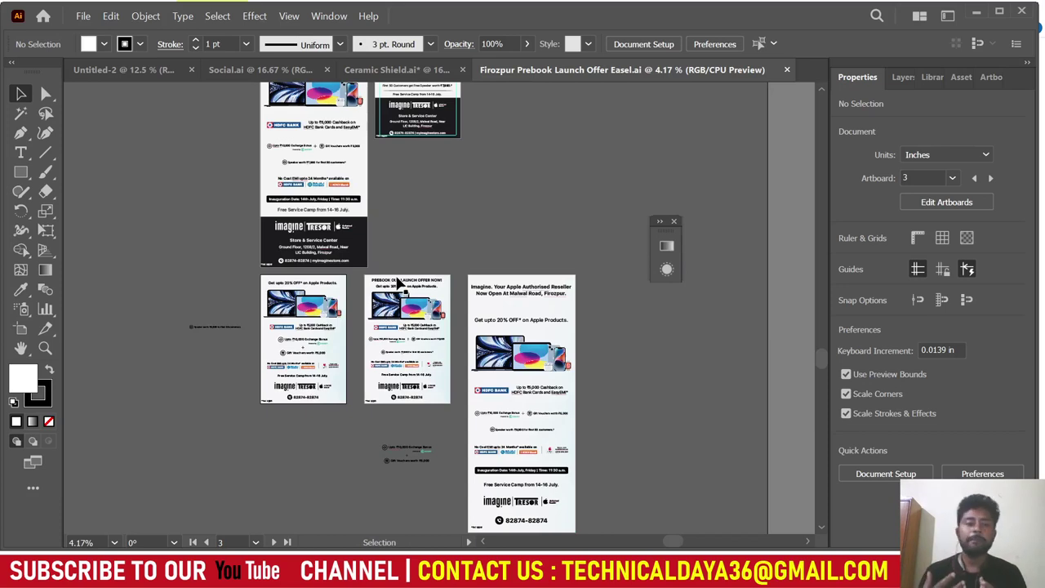
scroll(421, 276, up, 2)
scroll(466, 294, up, 2)
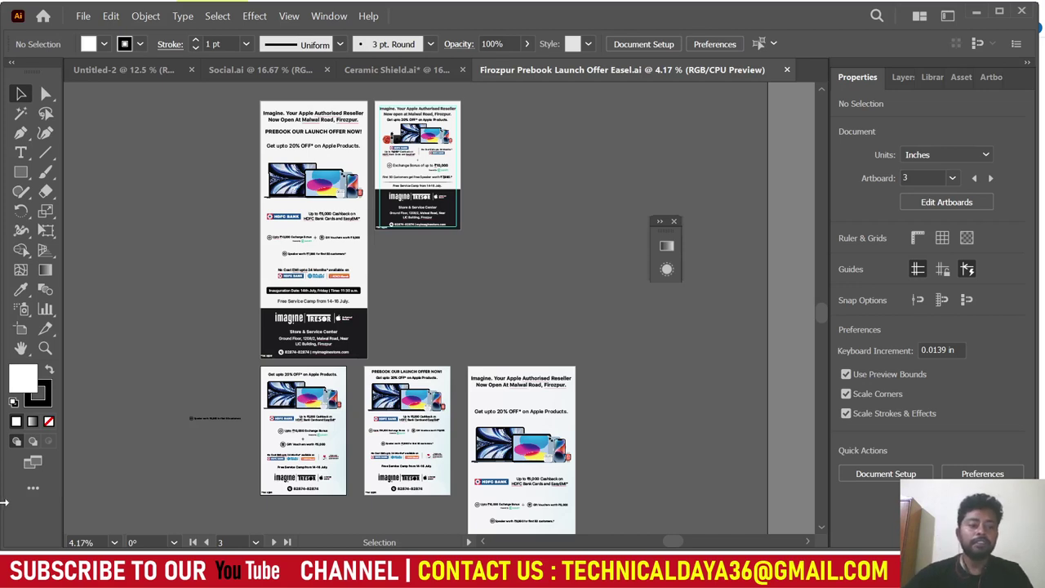
click(21, 329)
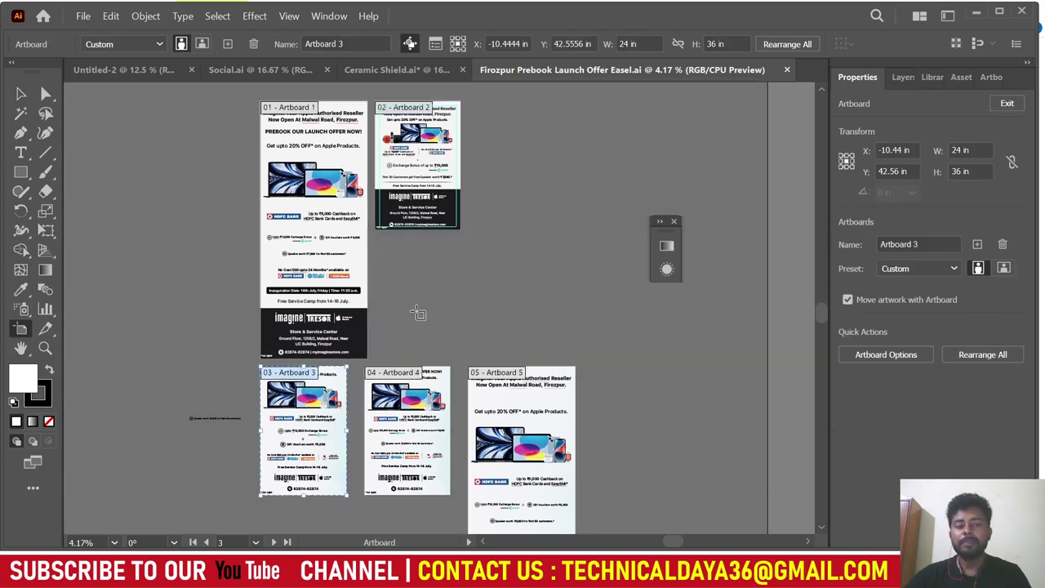
click(351, 211)
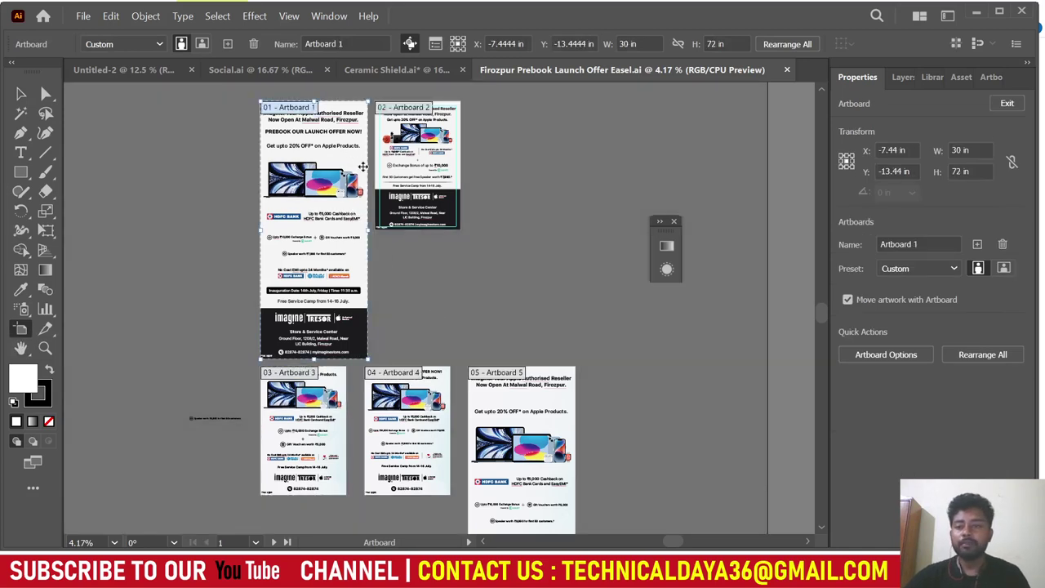
click(970, 150)
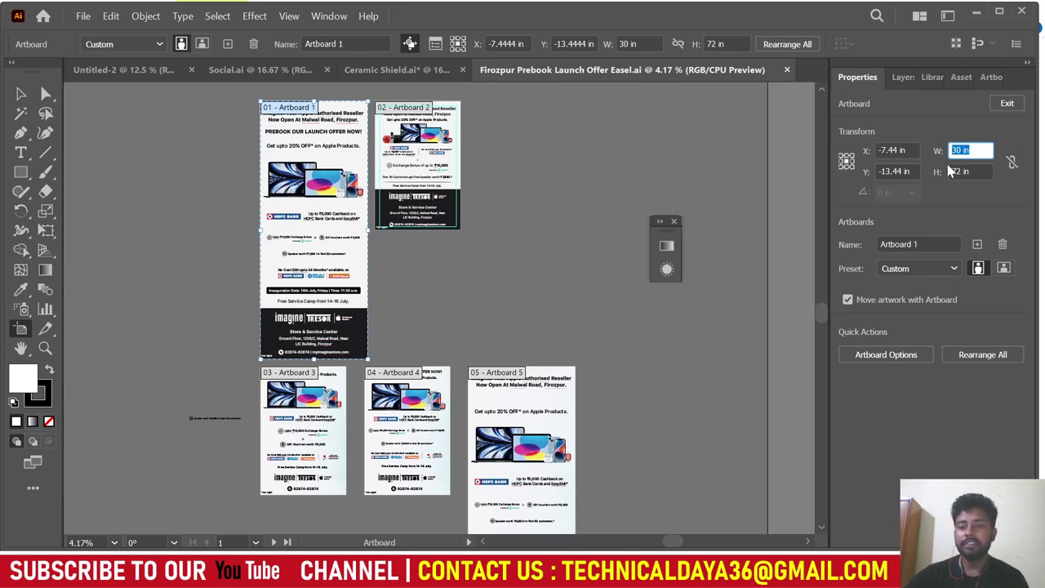
click(972, 173)
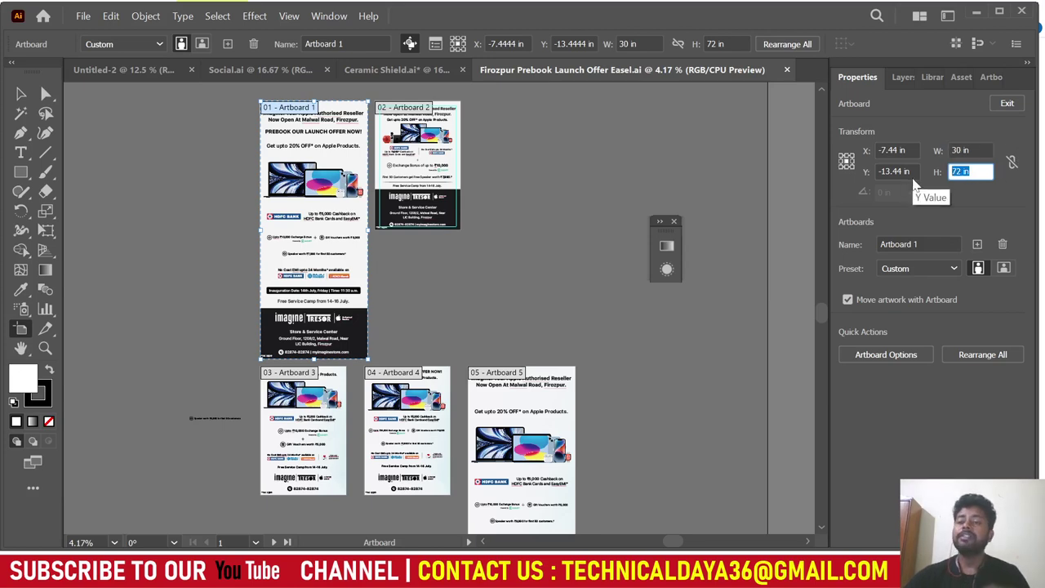
key(shift+Tab)
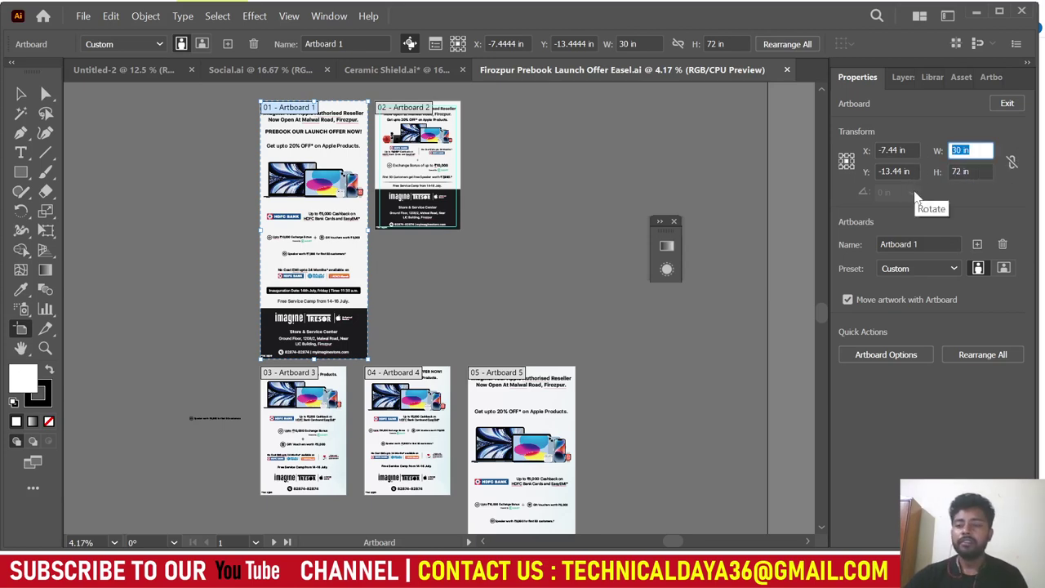
click(975, 172)
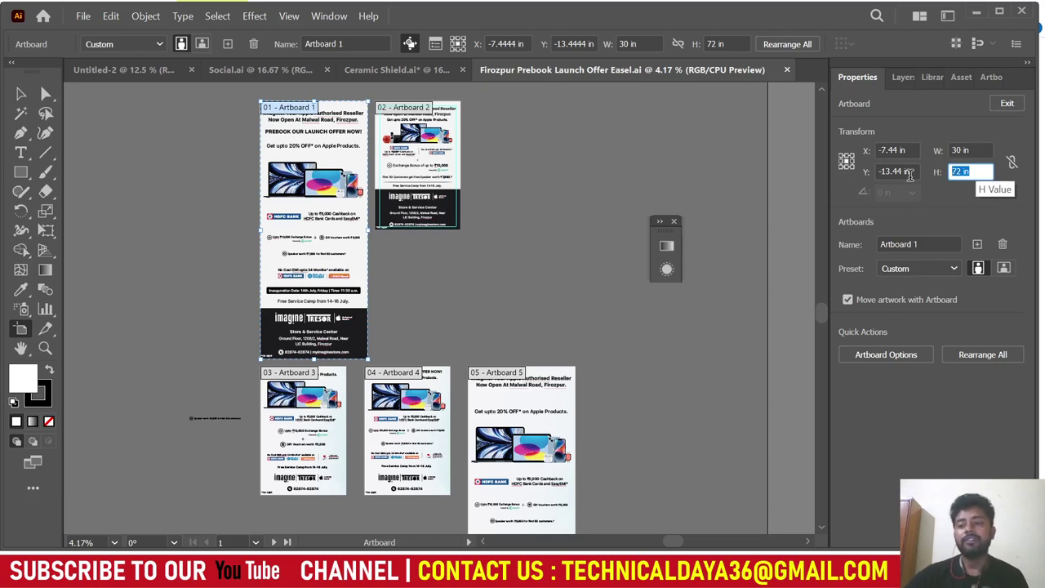
click(441, 169)
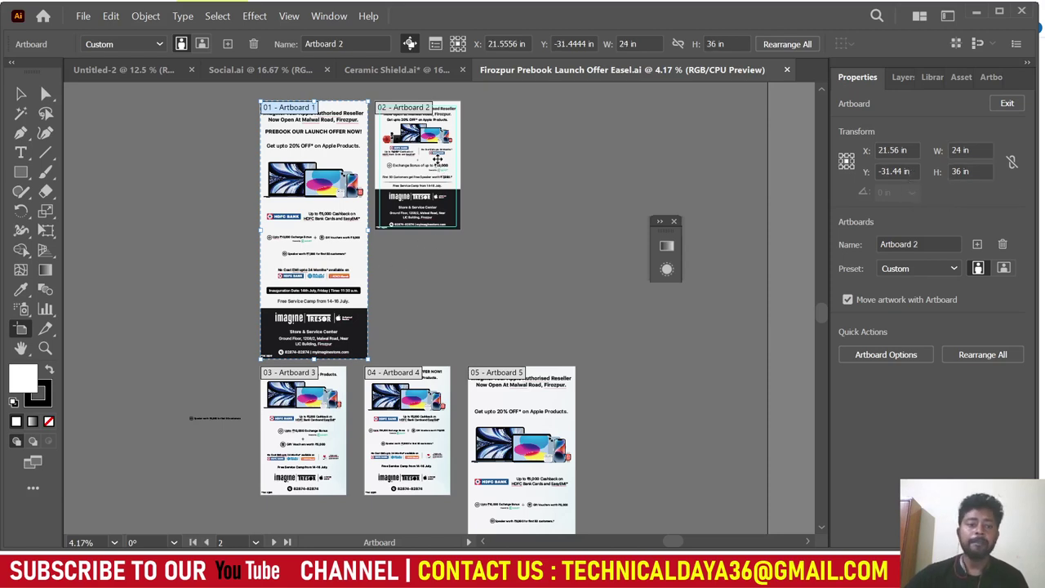
click(972, 149)
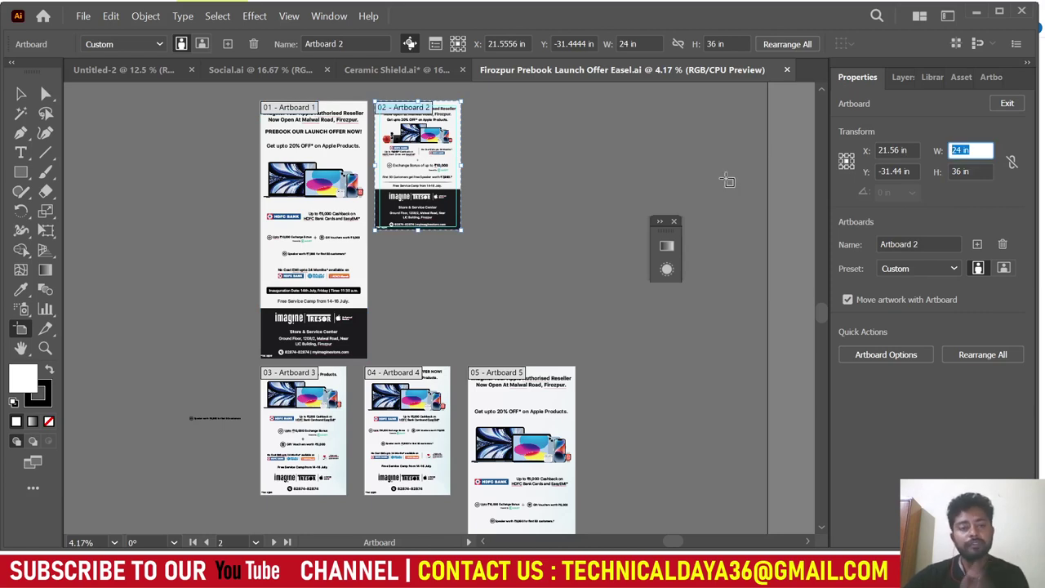
key(Tab)
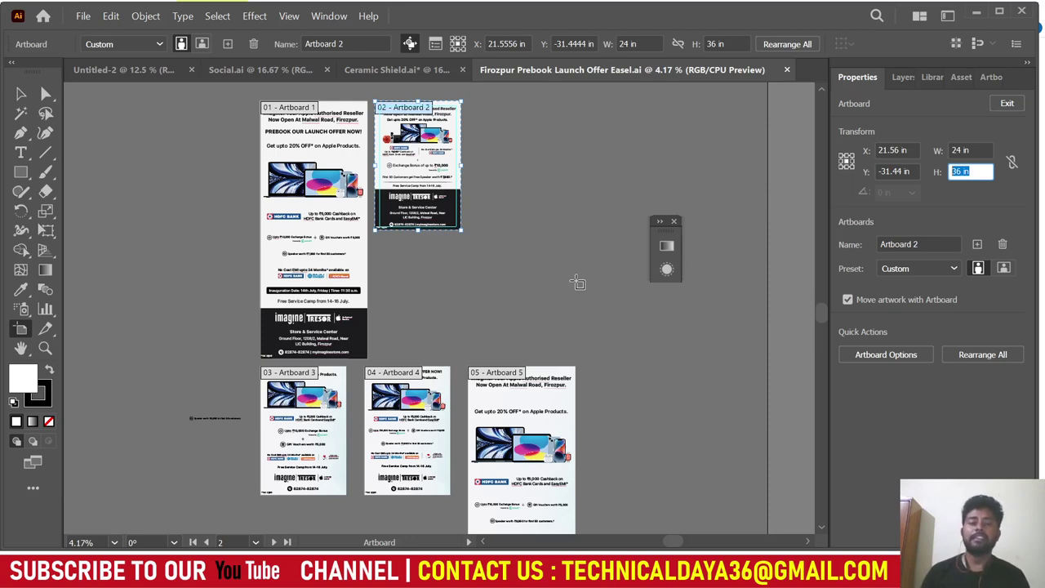
Start a new document from File > New and enlarge the dialog to reveal Advanced Options.
click(83, 17)
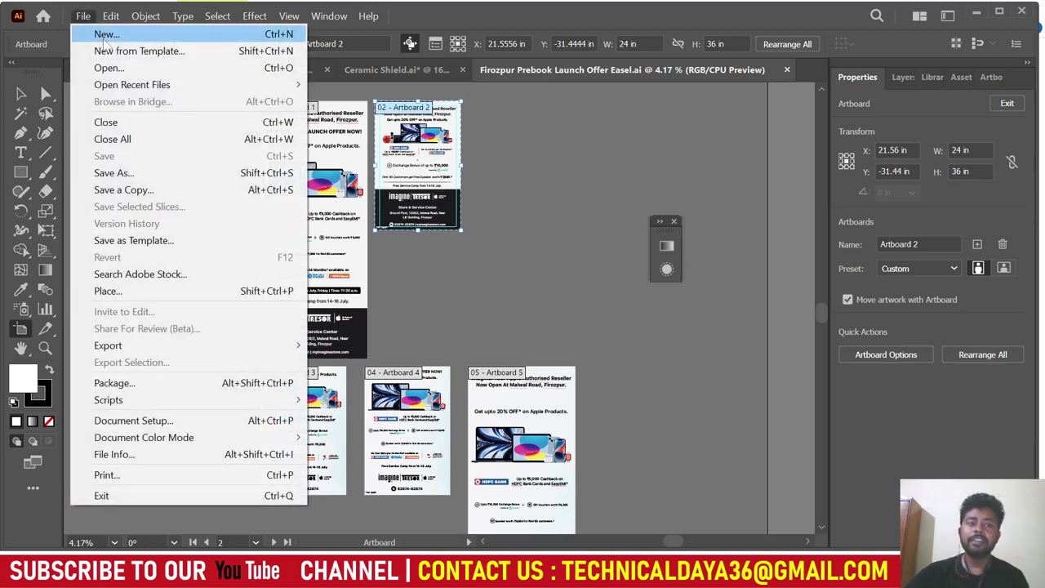
click(105, 40)
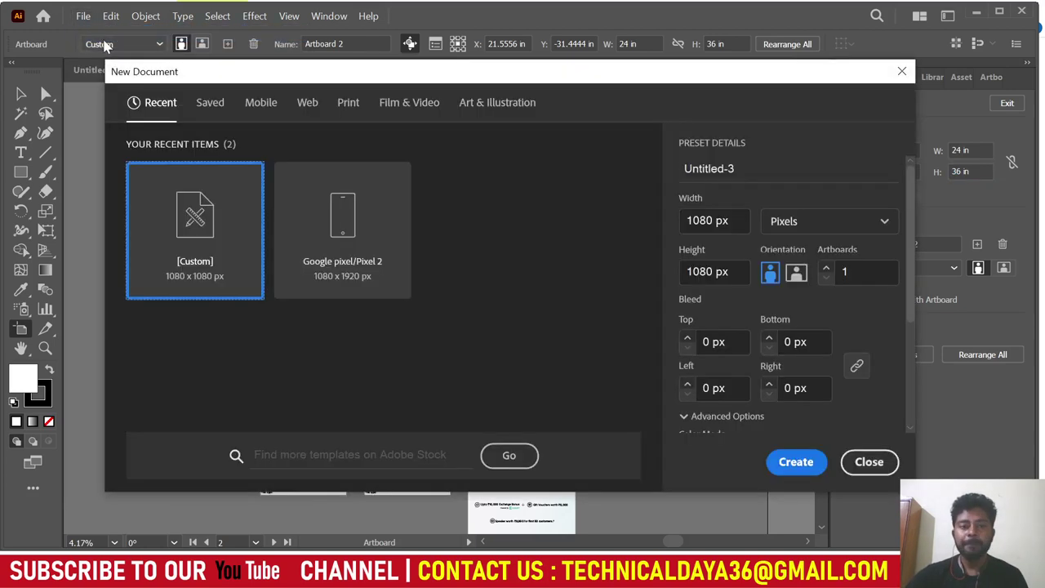
drag(396, 72, 409, 44)
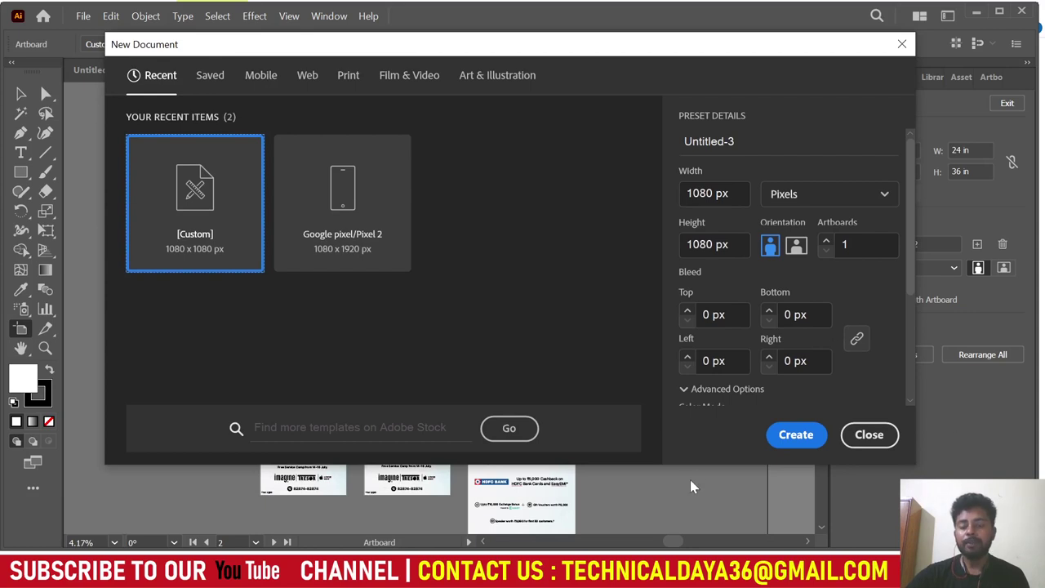
drag(626, 463, 621, 516)
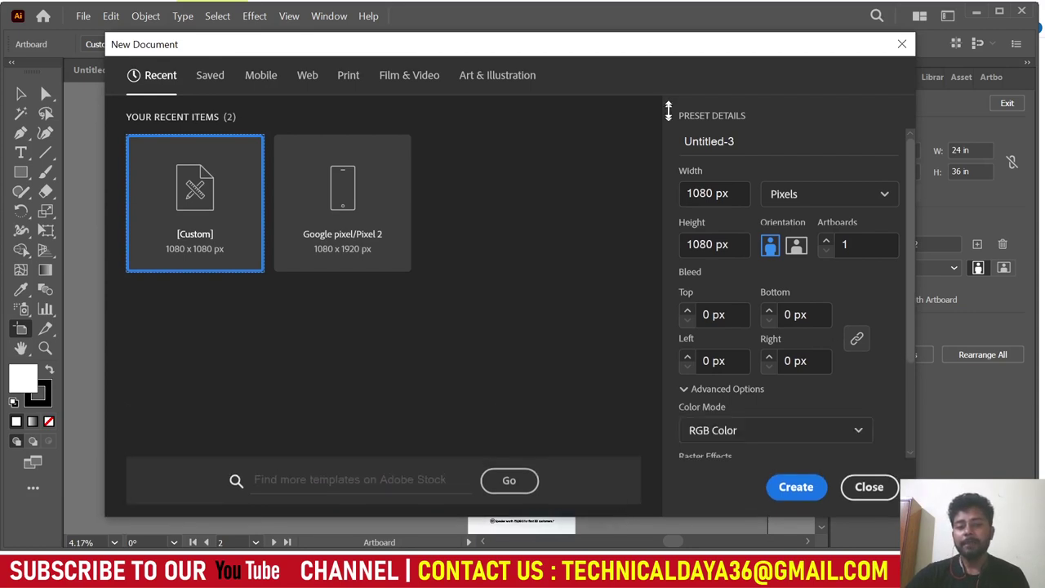
scroll(869, 241, down, 3)
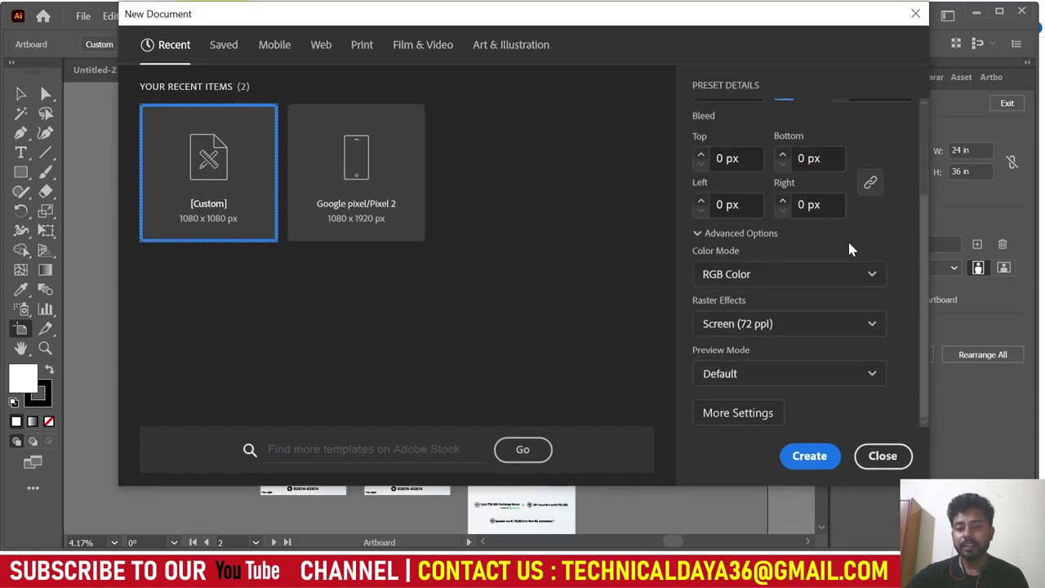
Open More Settings and switch the document profile to Print.
click(730, 417)
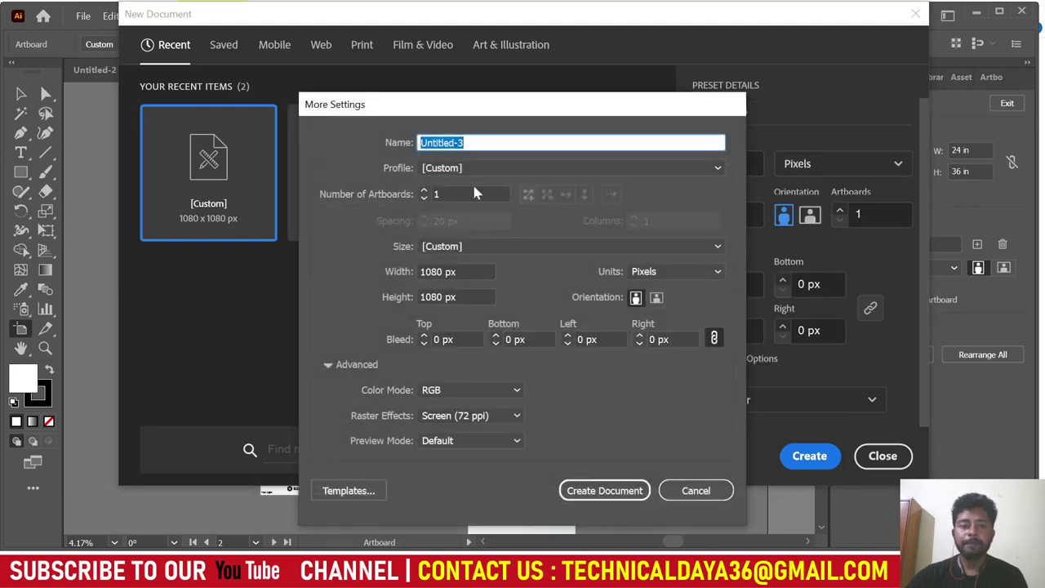
drag(486, 114, 598, 37)
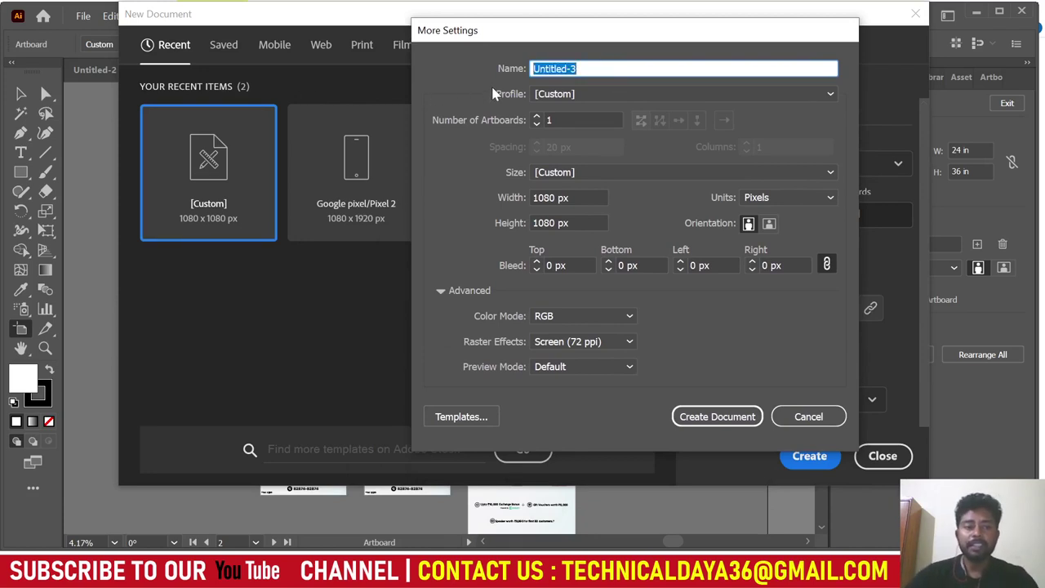
click(571, 94)
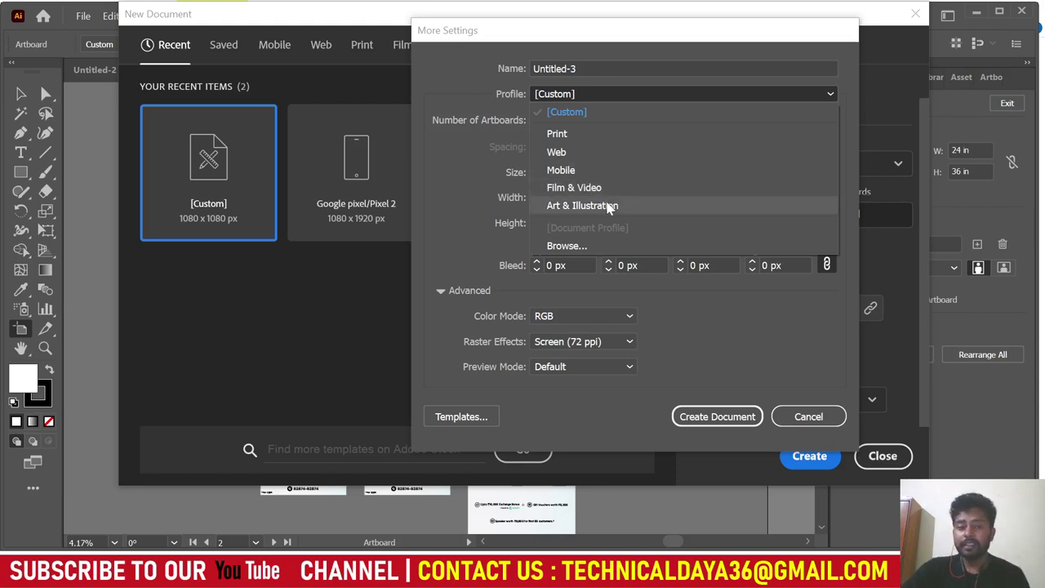
click(608, 206)
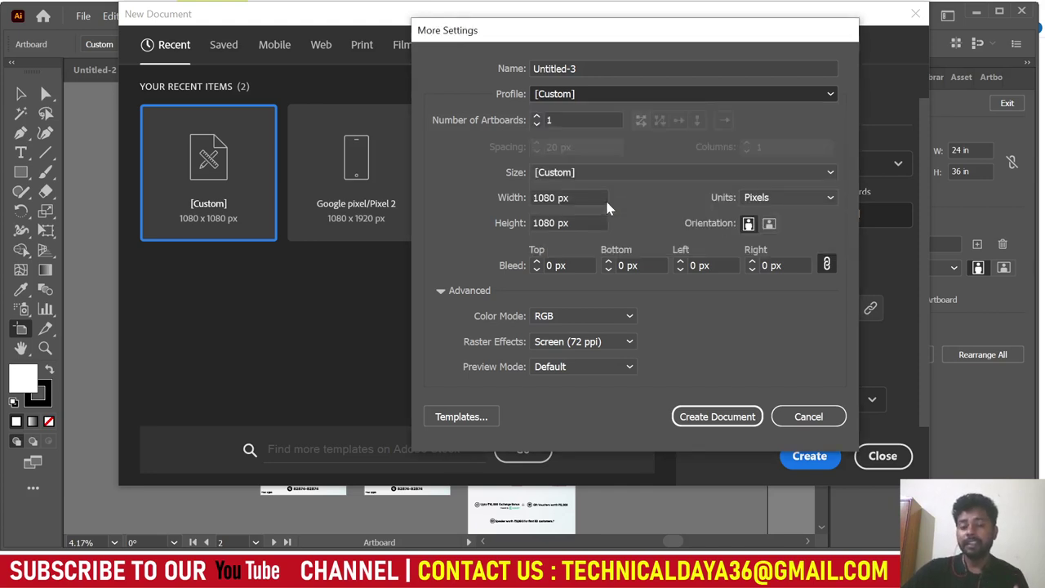
click(611, 95)
click(587, 132)
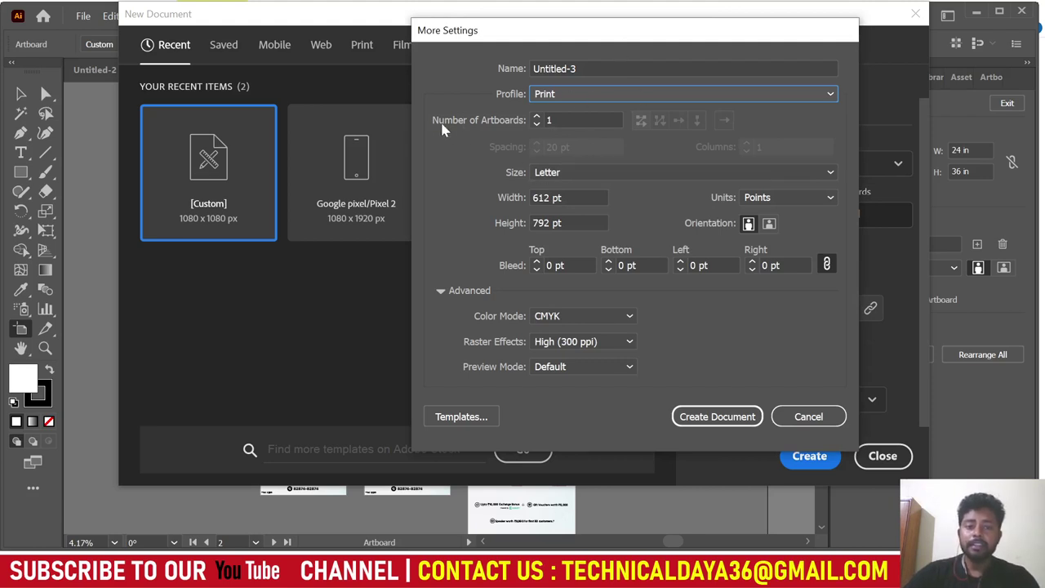
Select the current Number of Artboards value of 1 for replacement.
key(Tab)
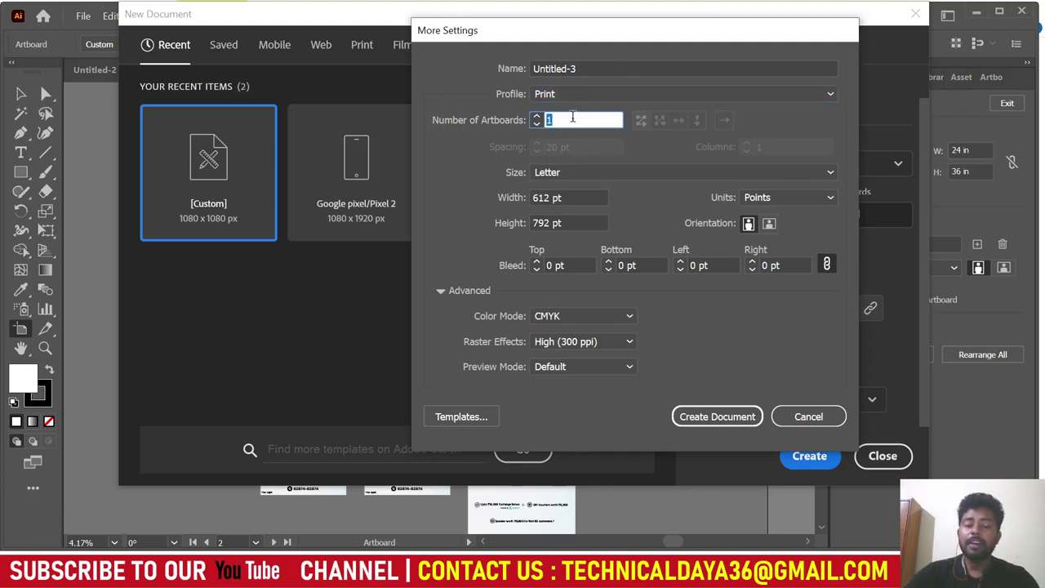
click(572, 117)
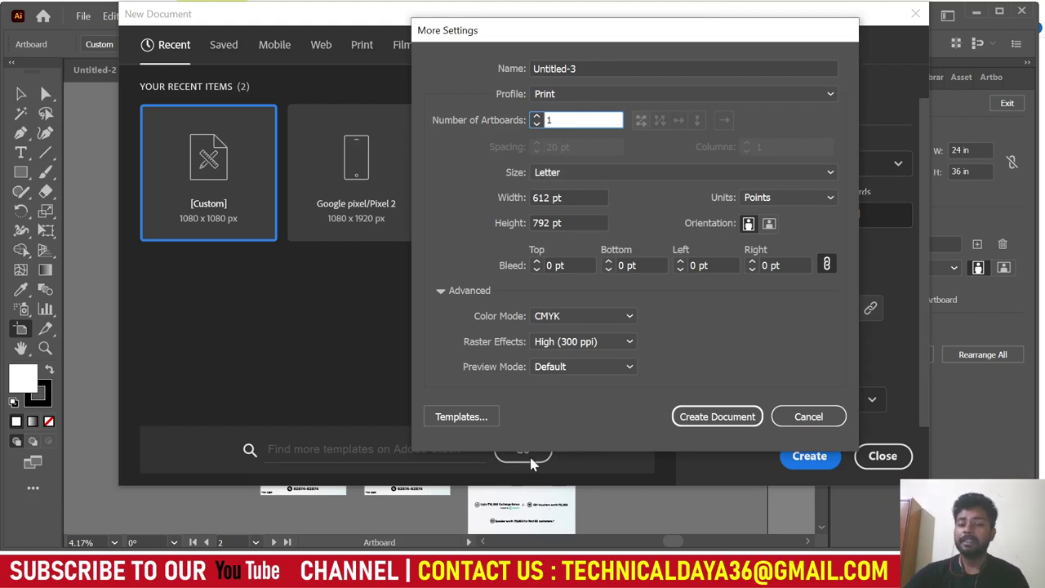
drag(572, 120, 536, 120)
Enter 500 artboards and change the spacing from 20 pt to 50 pt.
text(500)
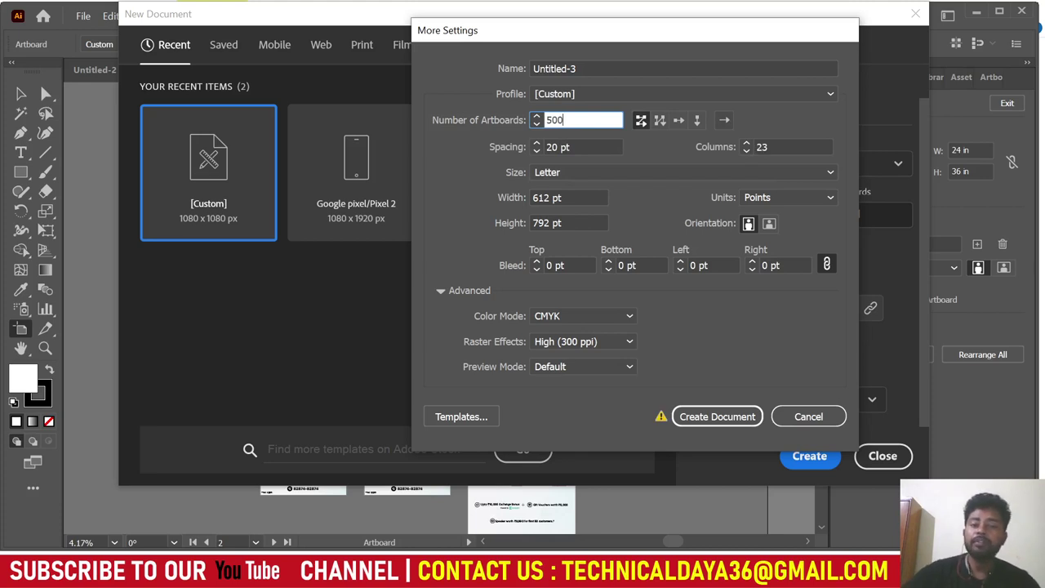
click(542, 197)
double_click(542, 197)
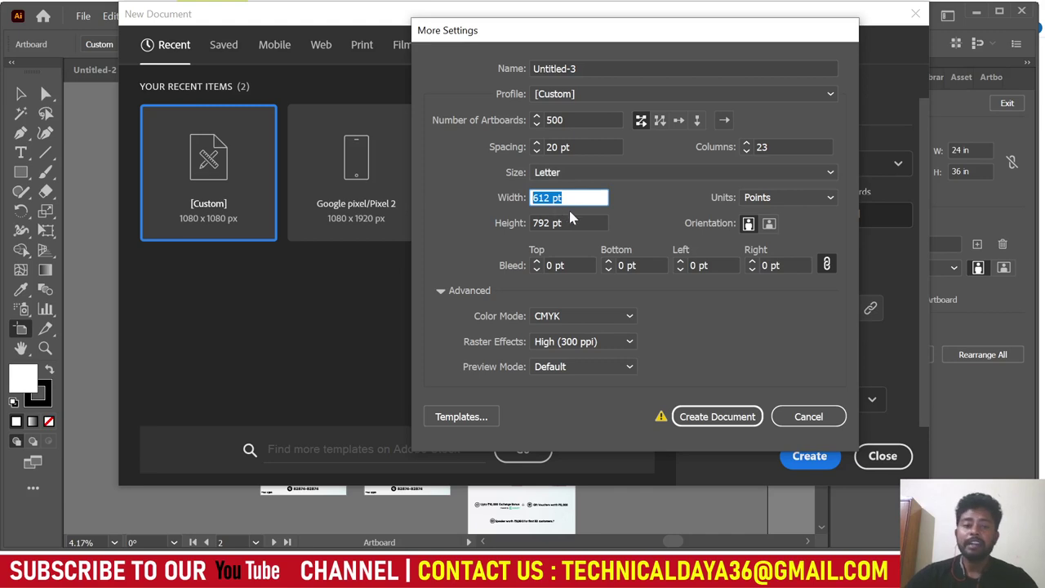
drag(584, 149, 516, 153)
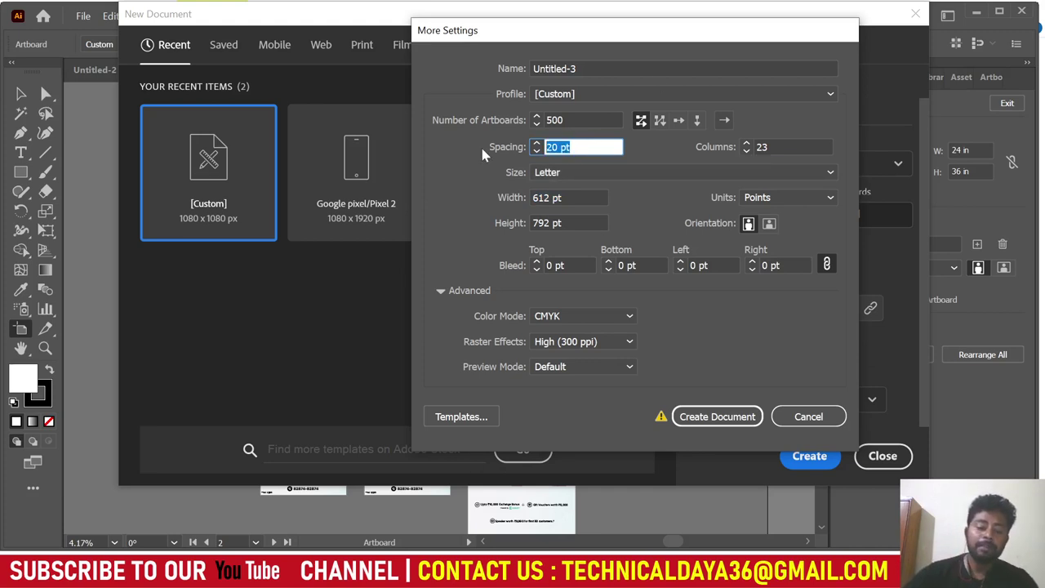
text(50)
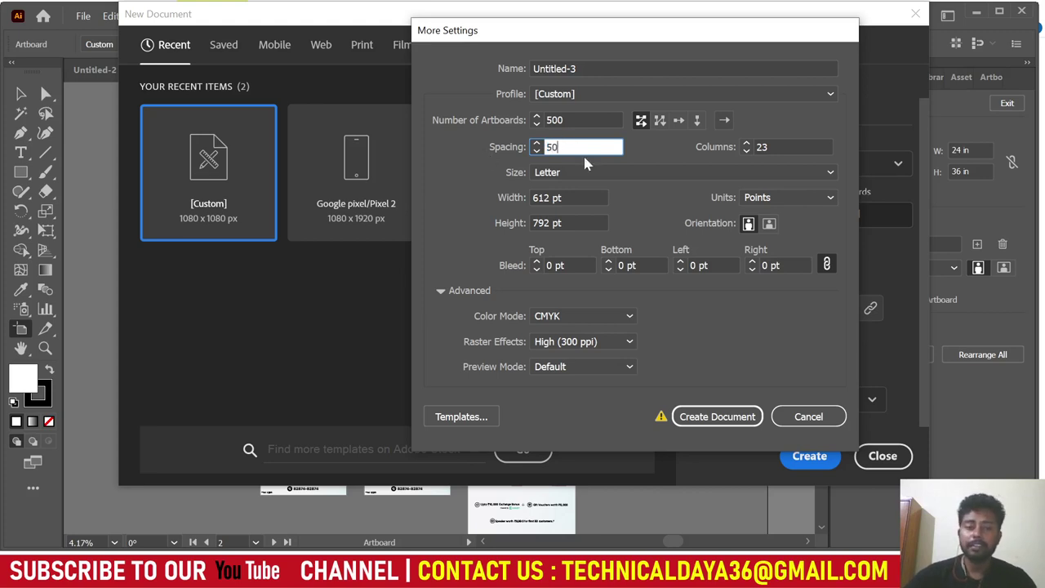
click(586, 118)
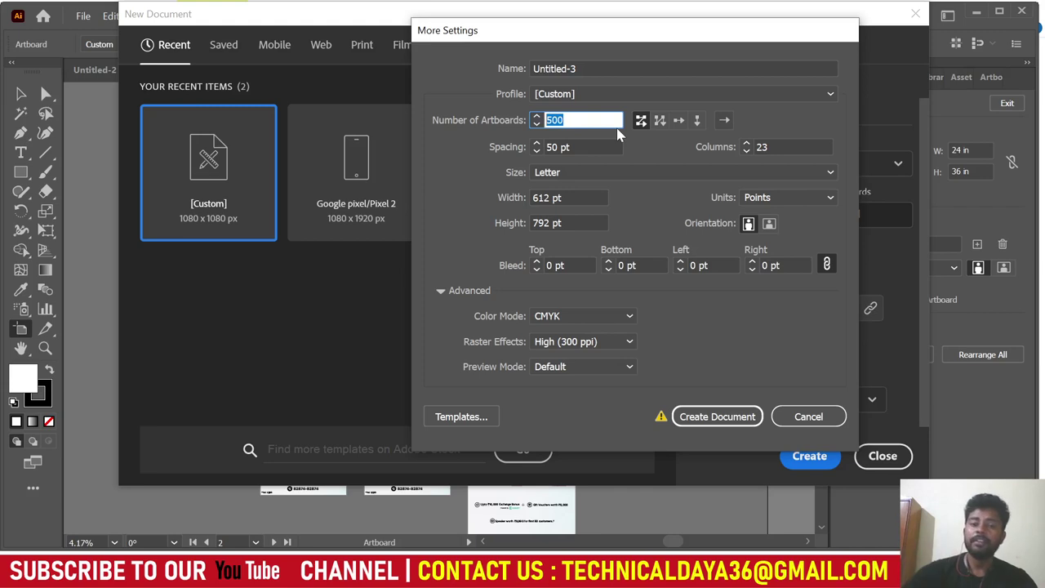
Try column and single-row layouts, then settle on Grid by Row with 23 columns.
click(660, 121)
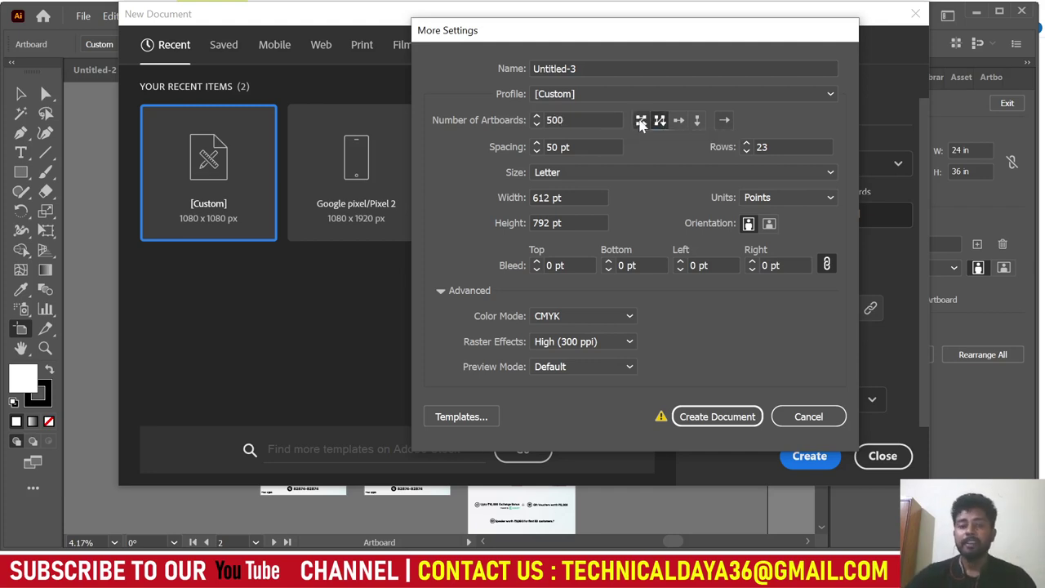
click(640, 121)
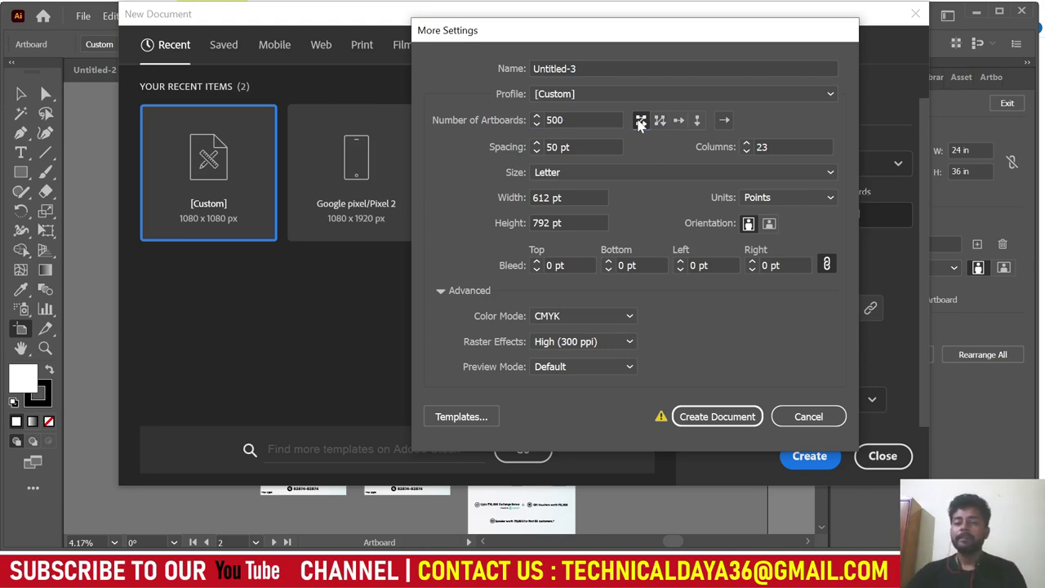
click(660, 120)
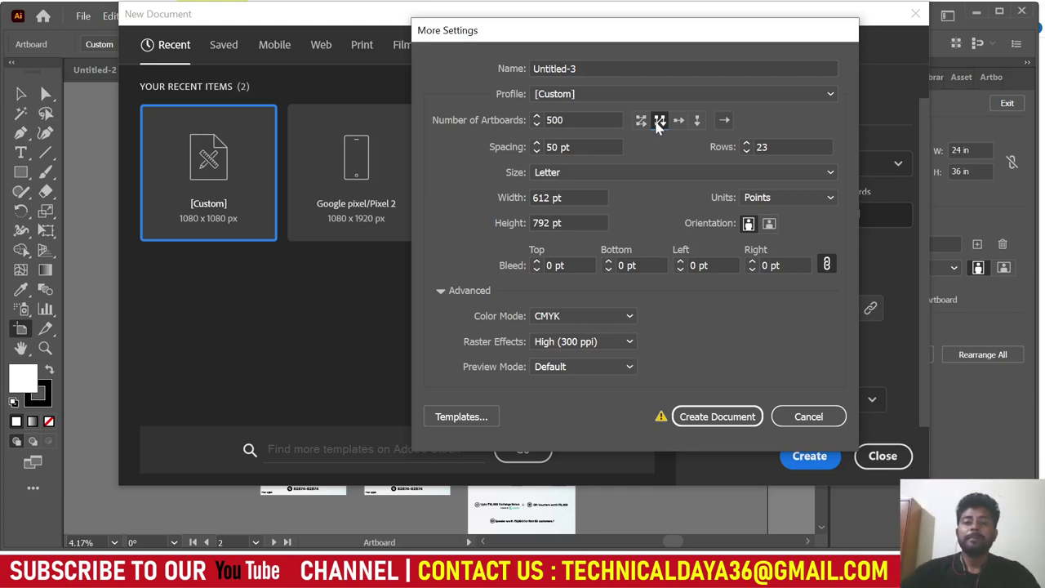
click(677, 121)
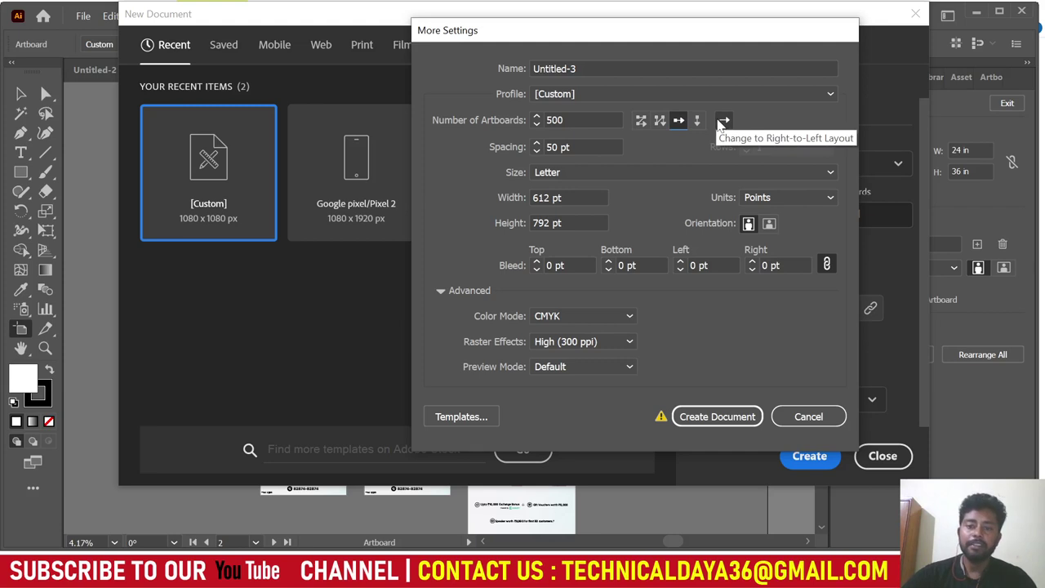
click(641, 120)
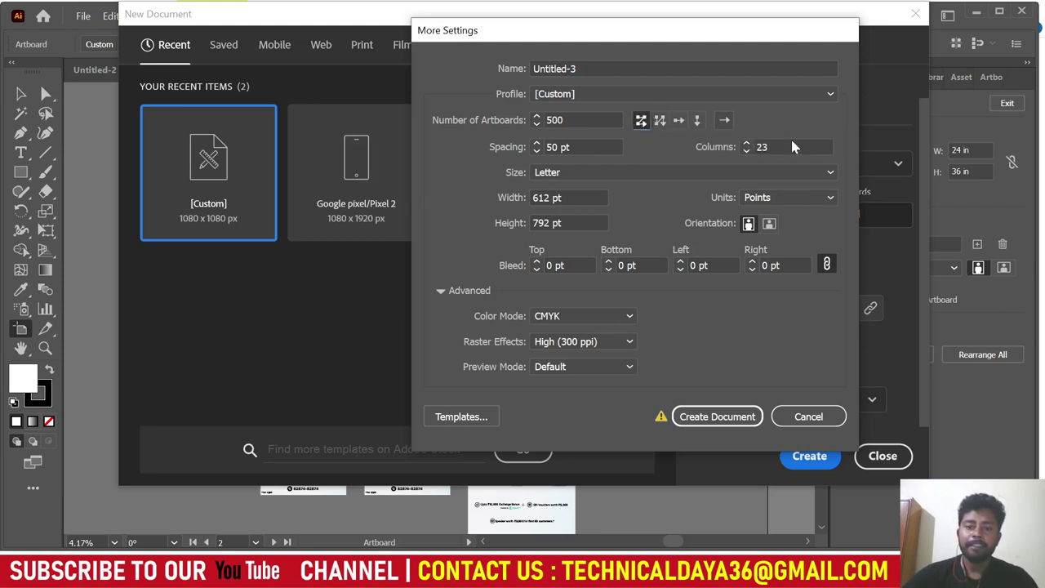
Recheck the 500 artboard count, 50 pt spacing and 23 columns values.
double_click(765, 150)
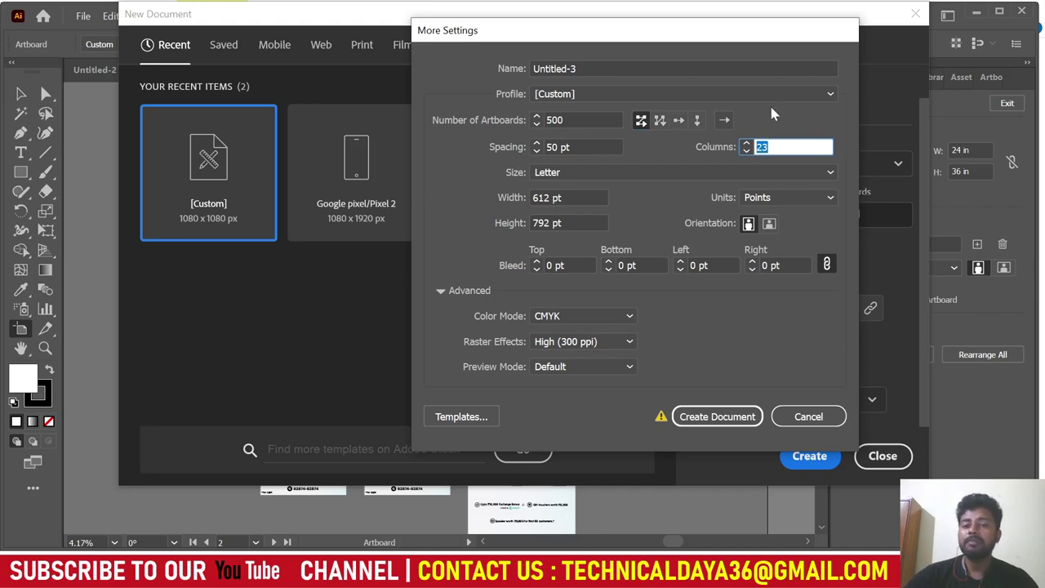
double_click(571, 120)
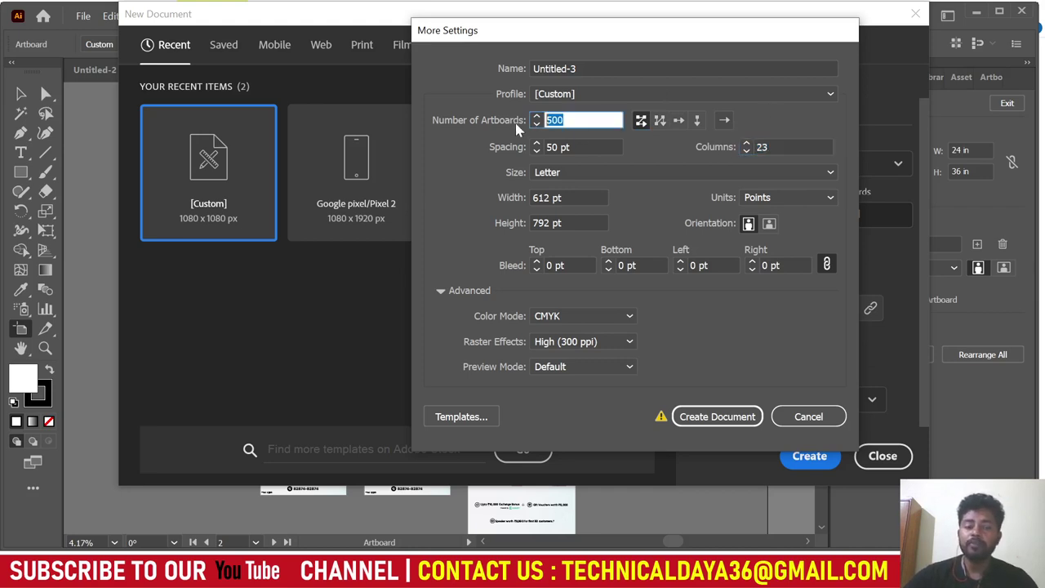
key(Tab)
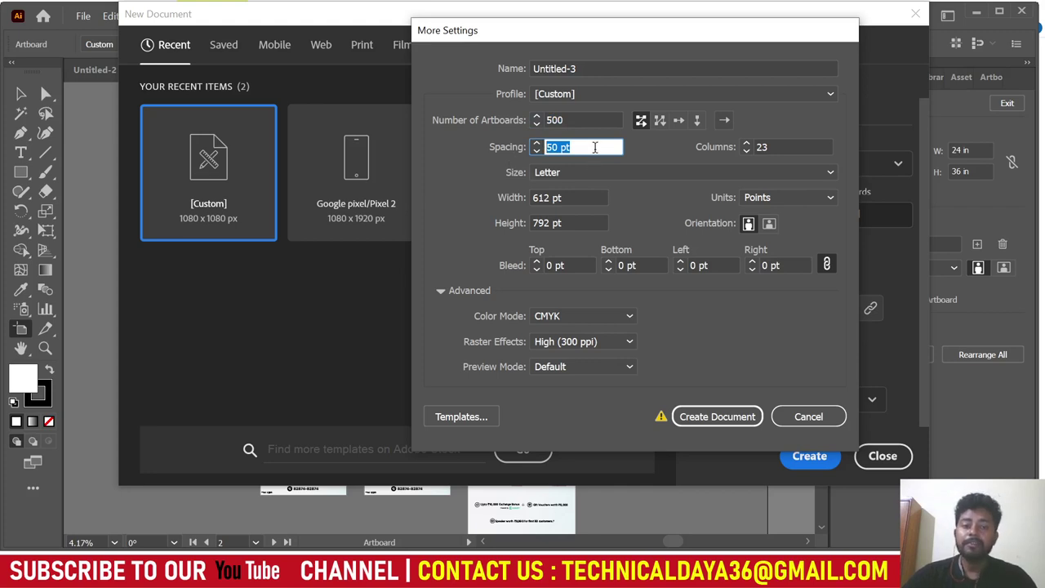
click(593, 147)
click(503, 148)
double_click(785, 145)
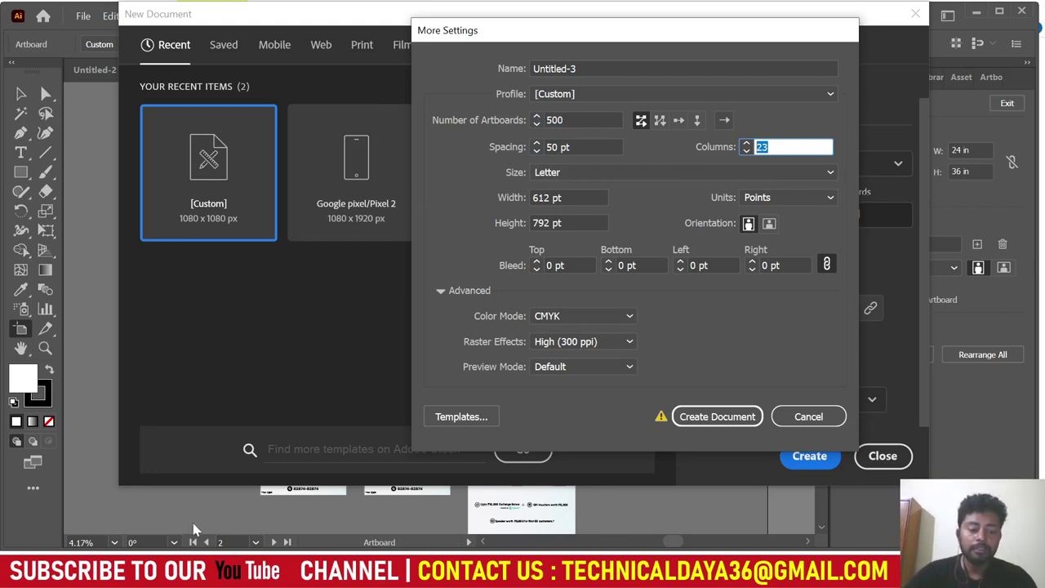
click(462, 416)
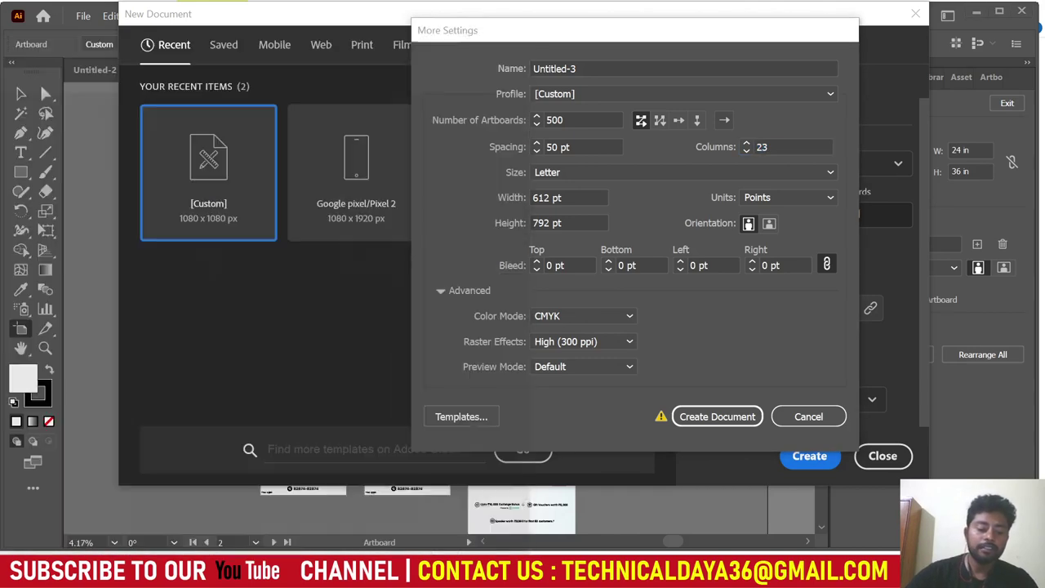
Use Calculator to compute 500 ÷ 23 ≈ 21.74 rows, then close it.
text(cal)
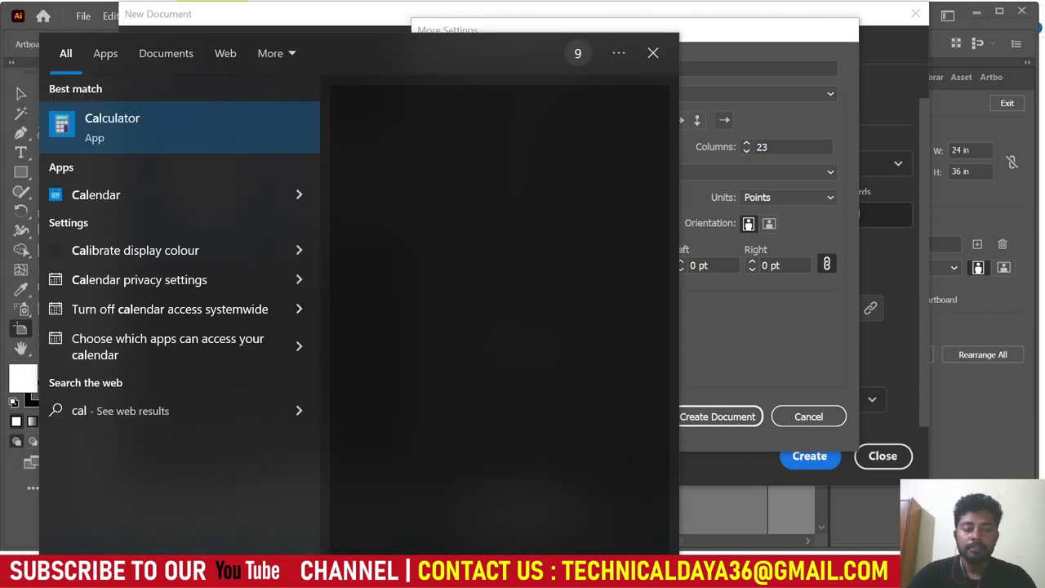
key(Return)
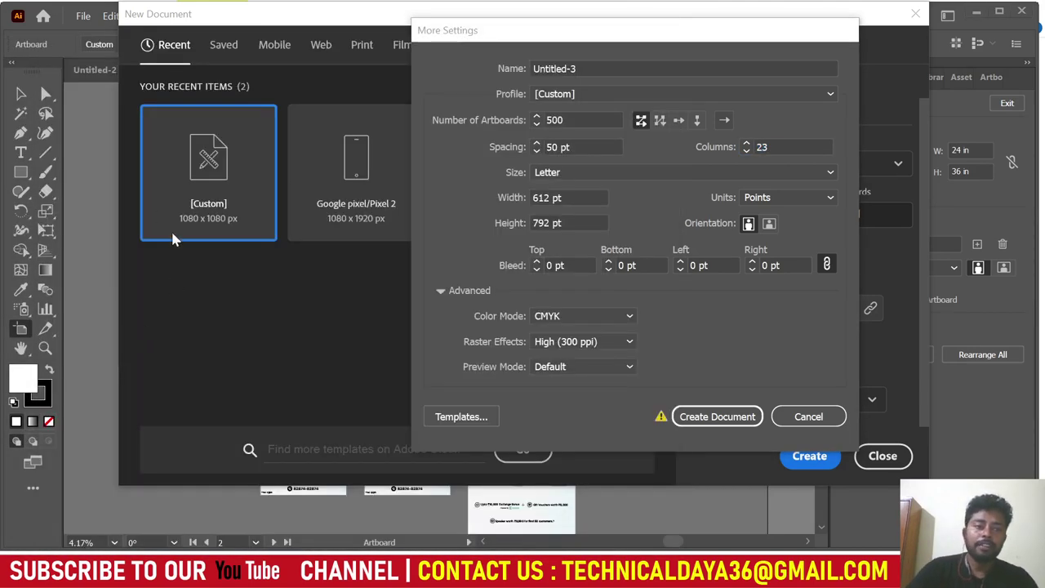
text(50)
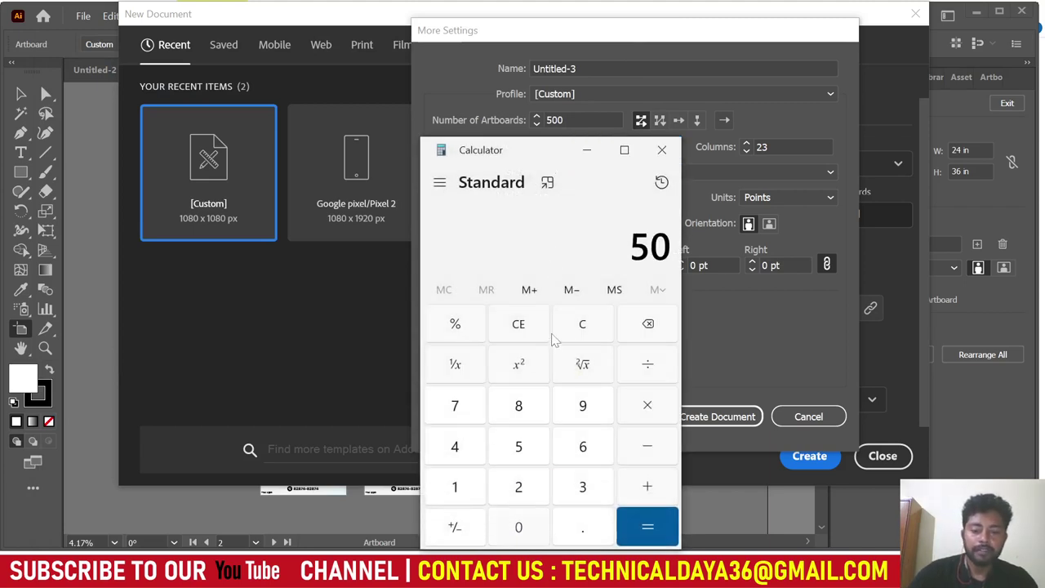
text(0)
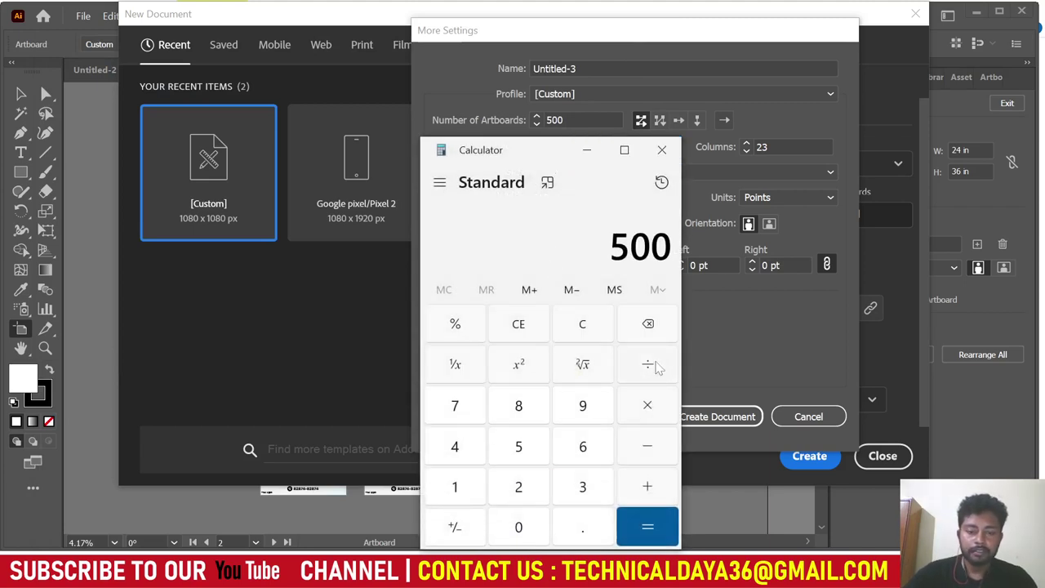
click(657, 367)
click(518, 490)
click(582, 487)
click(667, 529)
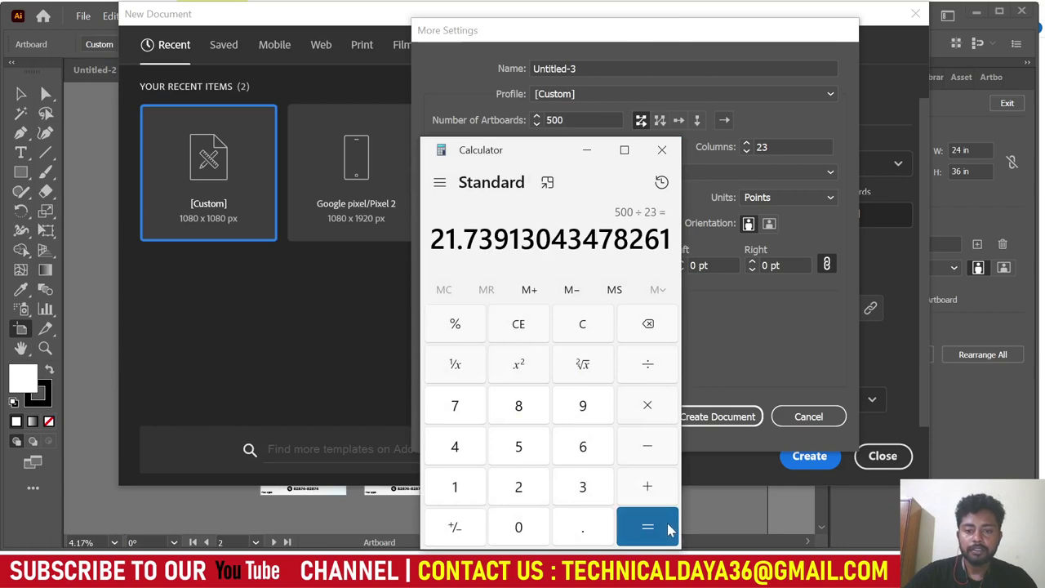
double_click(445, 239)
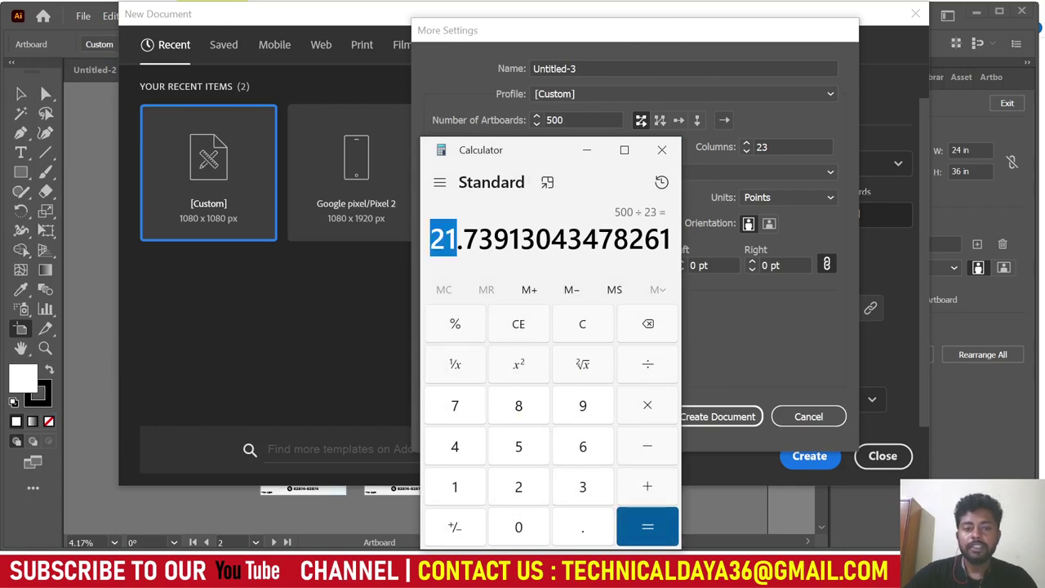
click(662, 149)
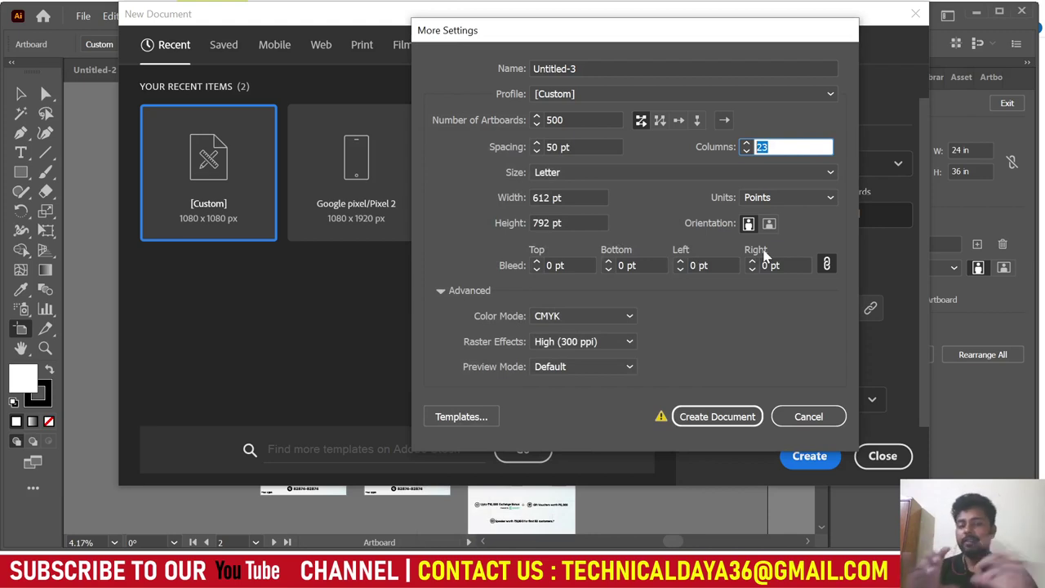
Change the artboard width and height from Letter to 500 pt each.
click(575, 197)
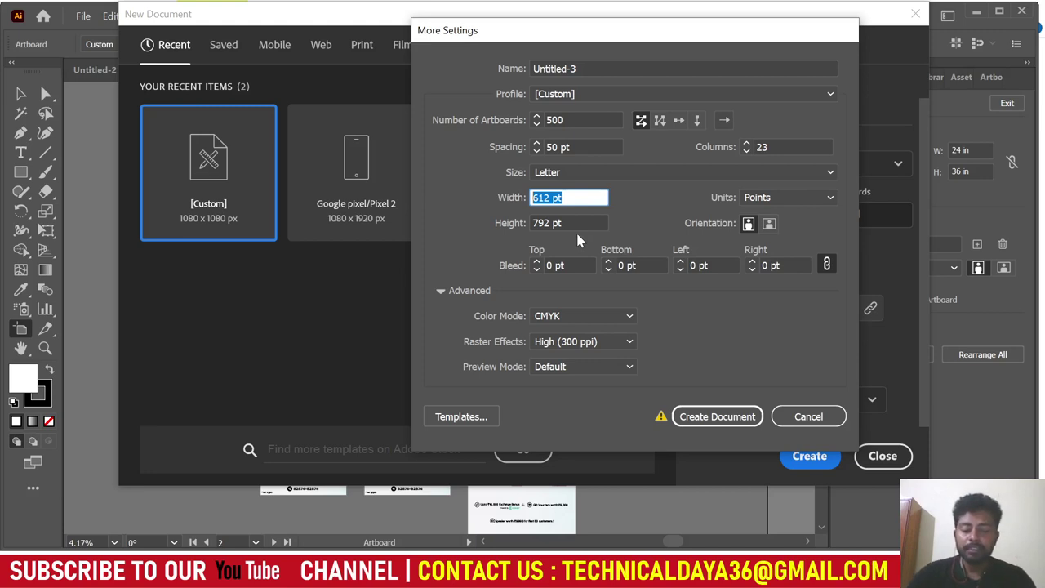
text(500)
key(Tab)
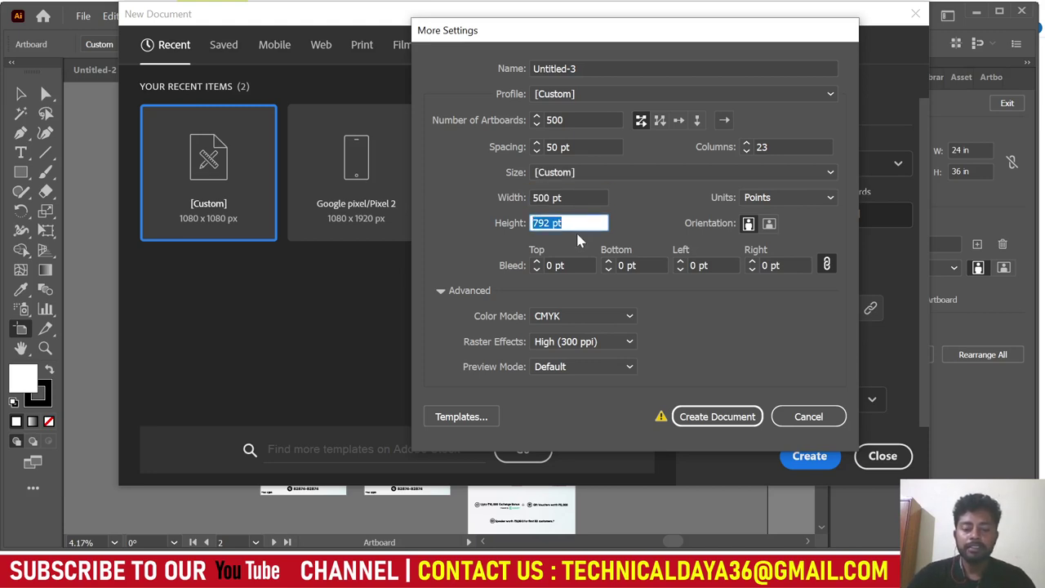
text(500)
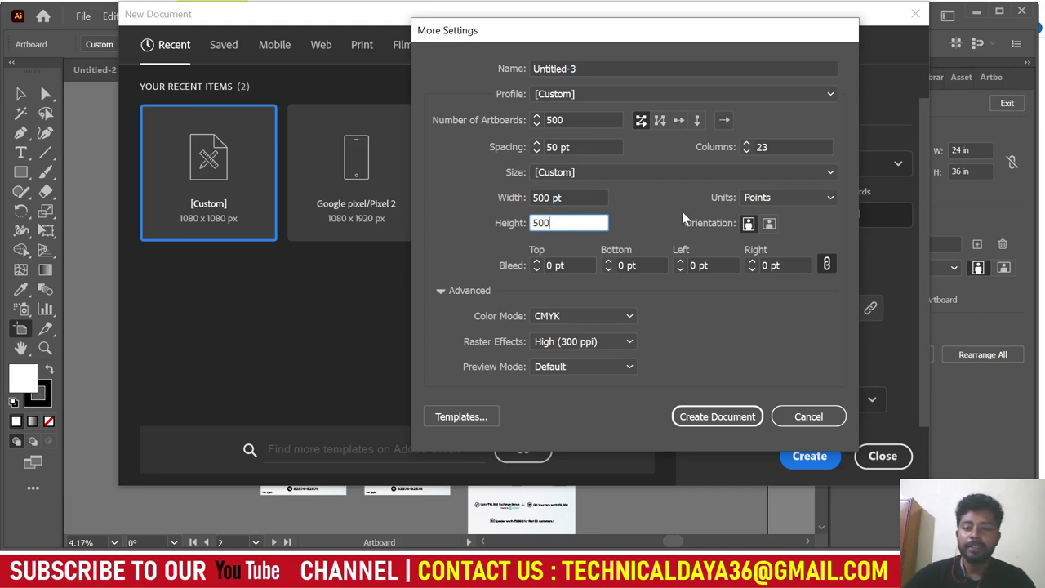
click(569, 175)
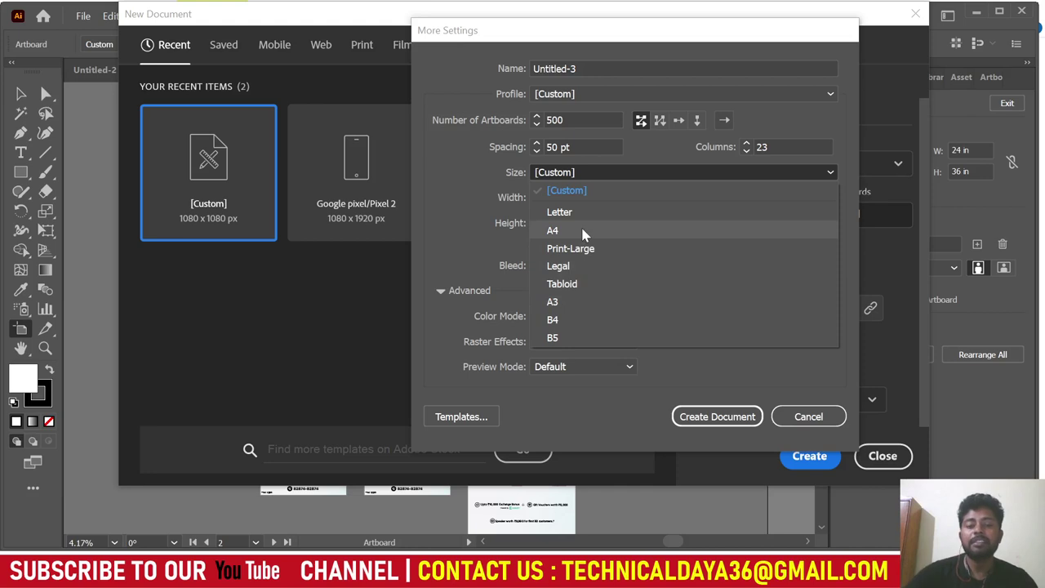
Try A4, then set the size back to Letter (612 × 792 pt) and check the Units options.
click(621, 211)
click(585, 173)
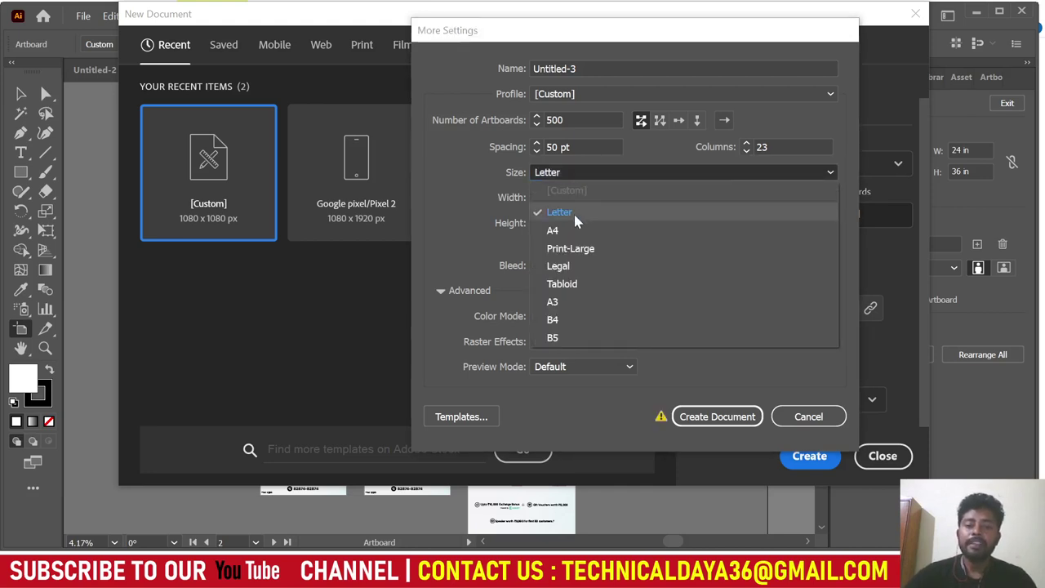
click(559, 227)
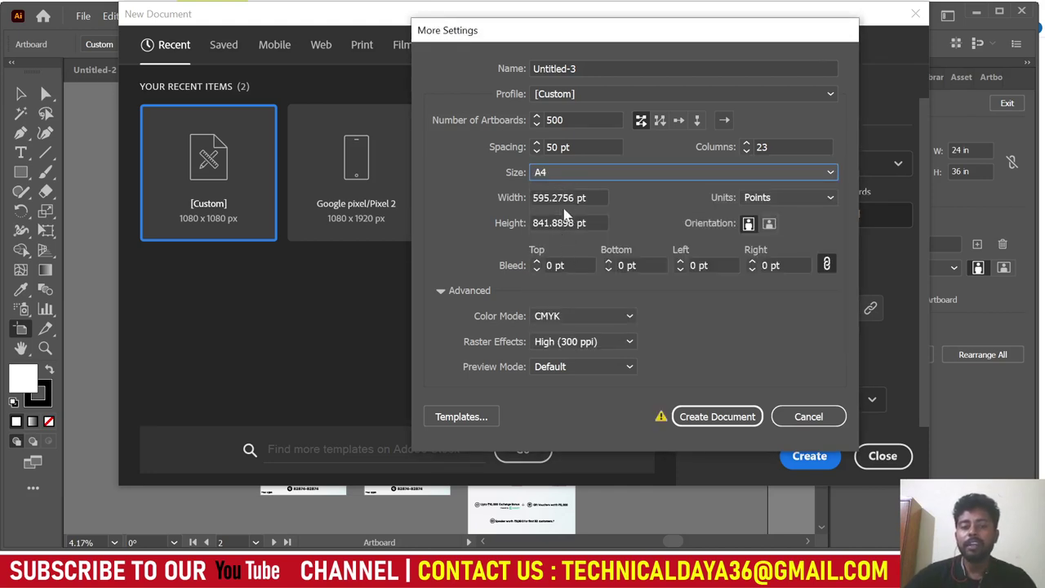
click(581, 173)
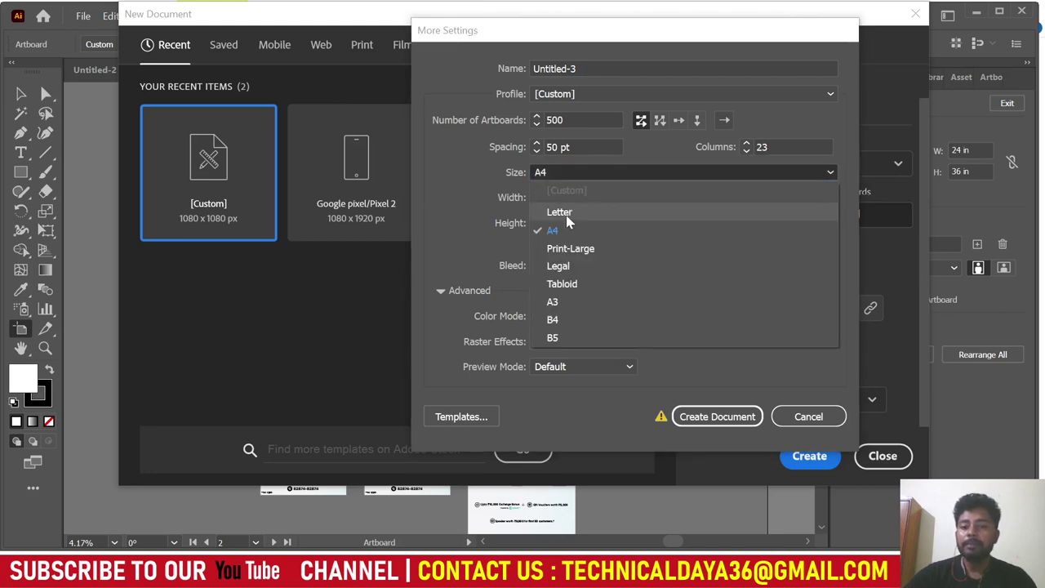
click(569, 214)
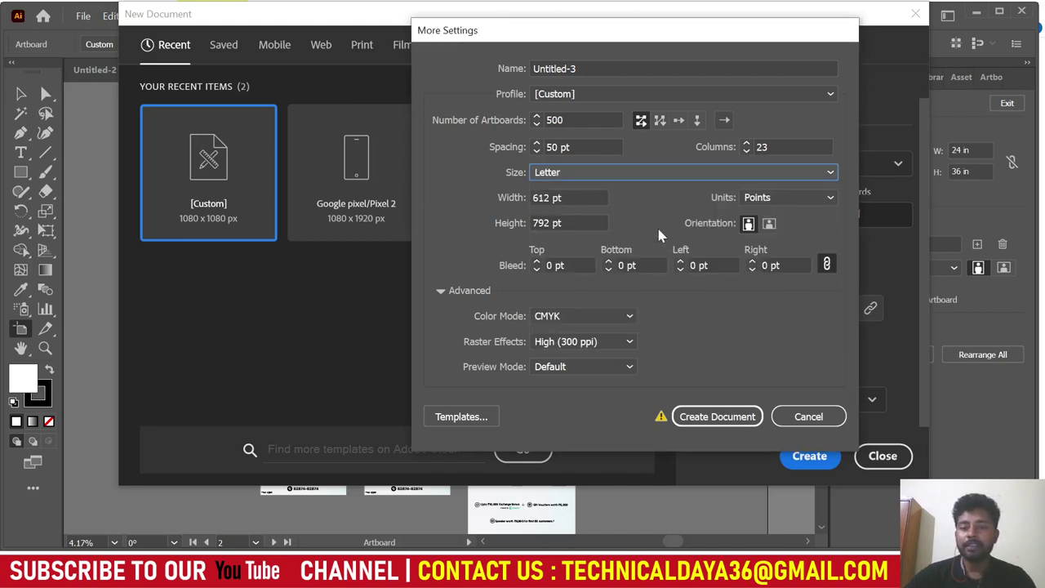
click(793, 199)
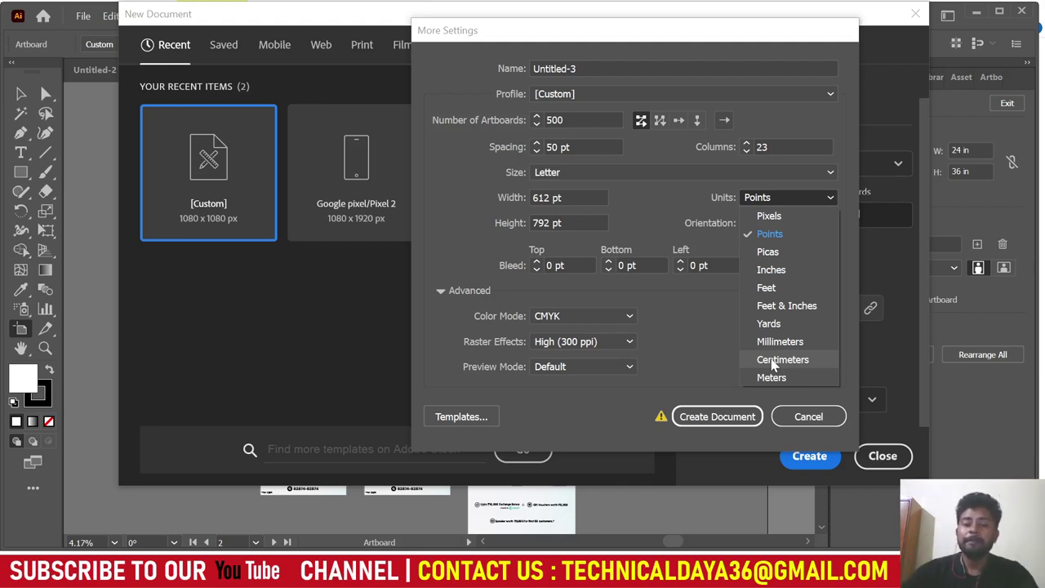
Keep Points units and portrait orientation after trying landscape, and check the 0 pt top bleed.
click(713, 312)
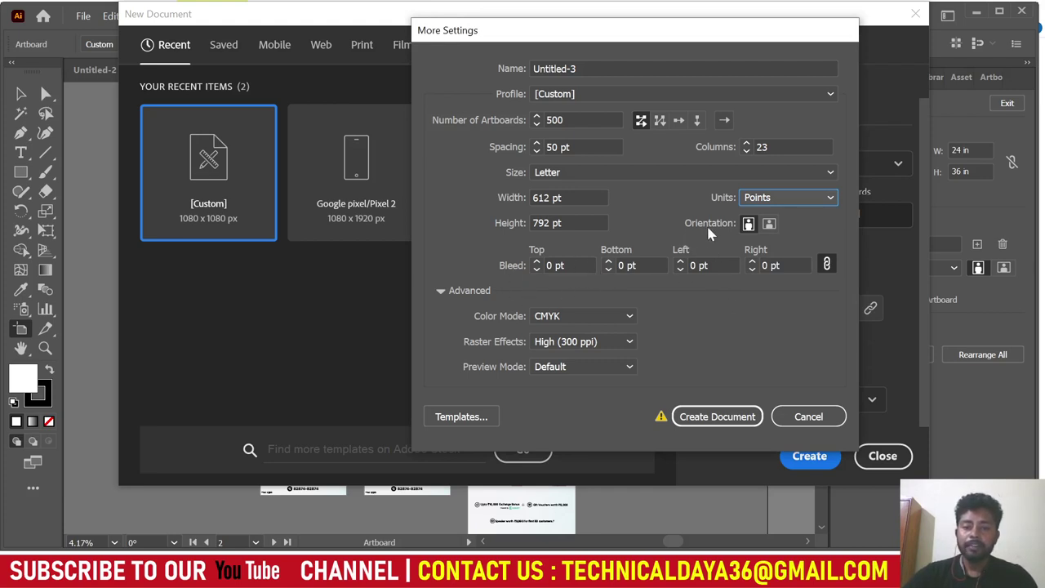
click(769, 224)
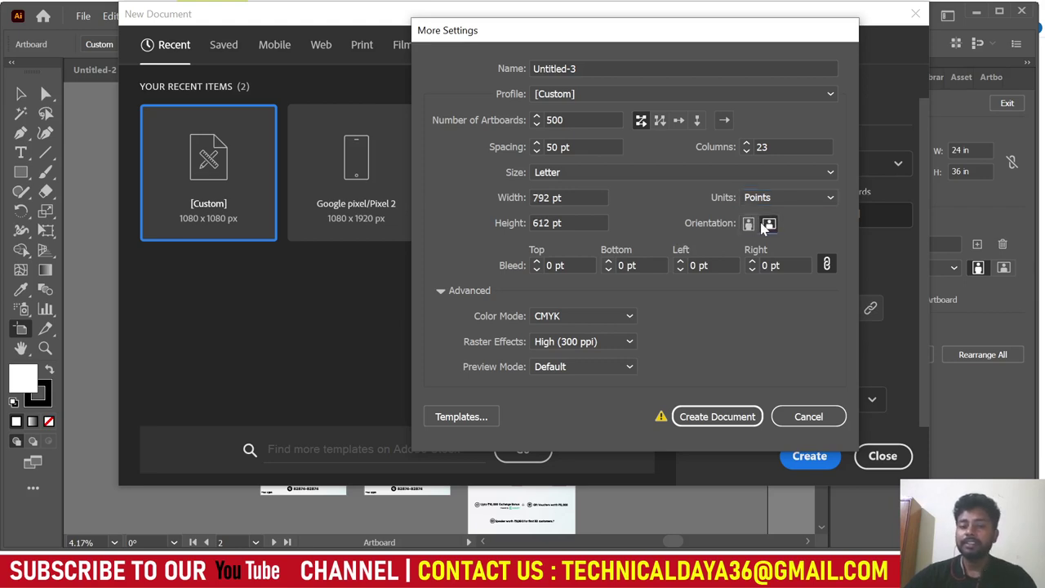
click(749, 225)
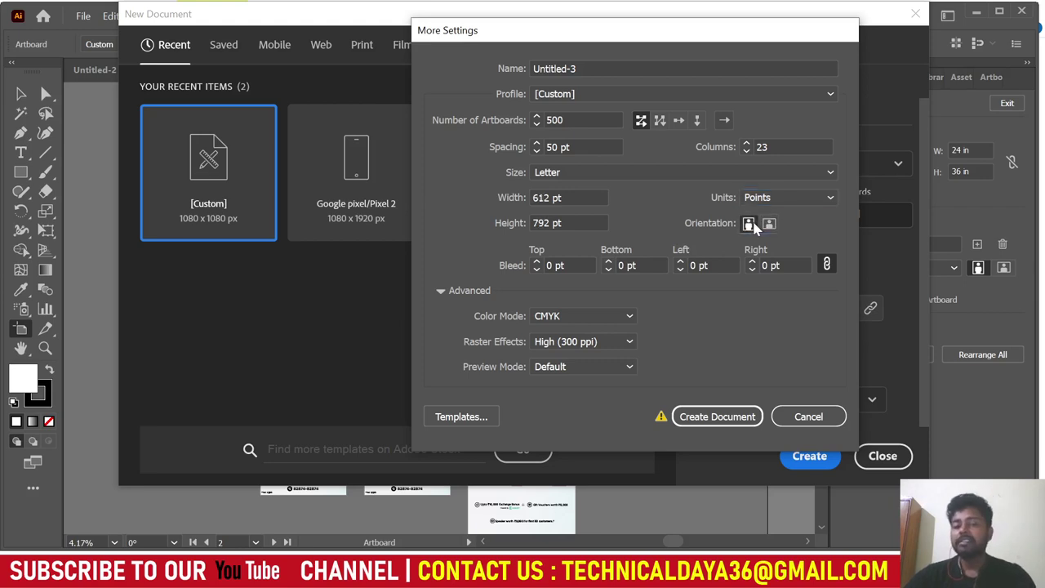
click(571, 265)
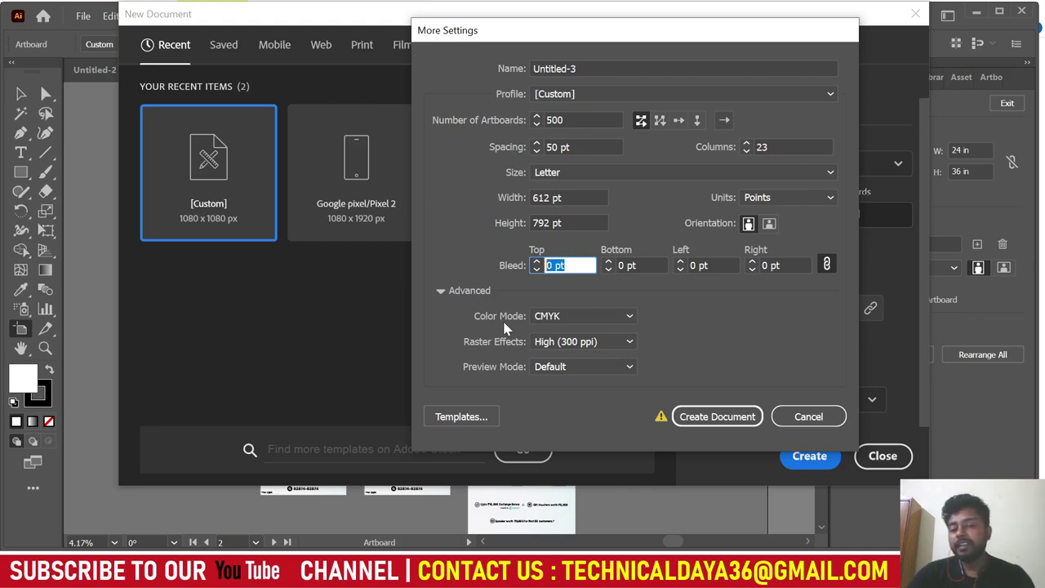
Keep CMYK colour, High (300 ppi) raster effects and Default preview, then create the 500-artboard document.
click(607, 316)
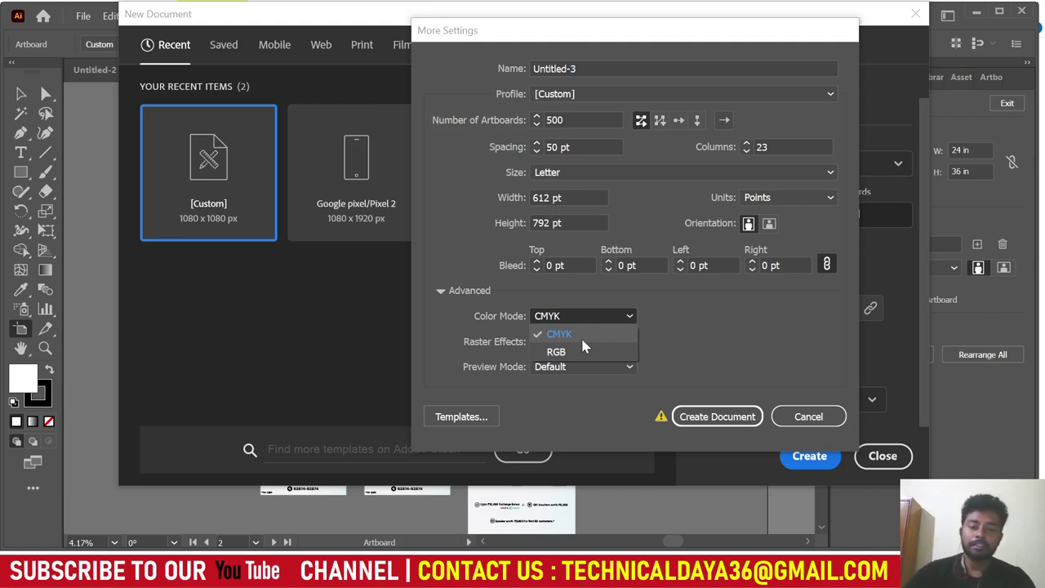
click(582, 340)
click(585, 343)
click(566, 360)
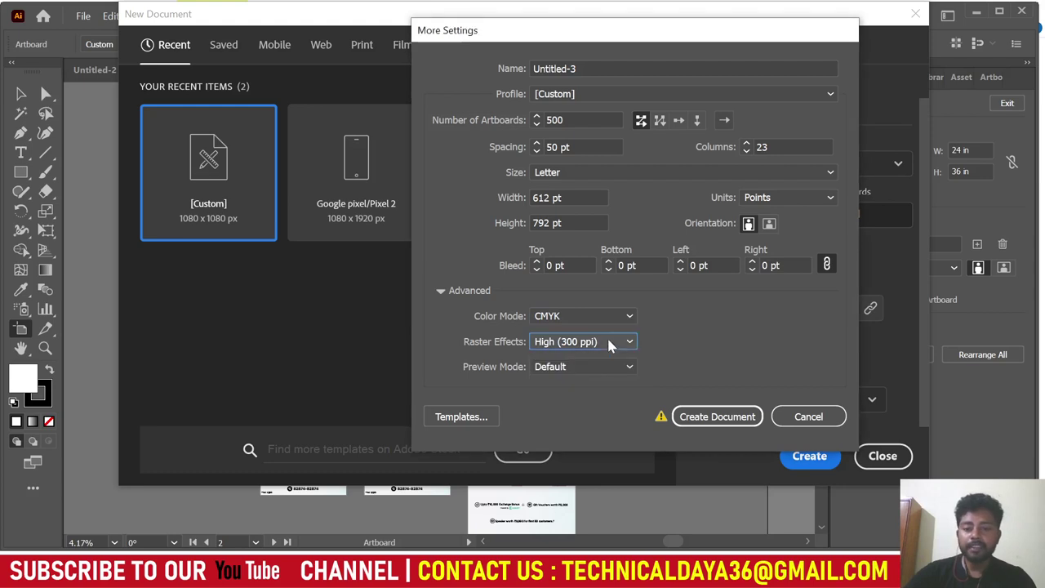
click(569, 350)
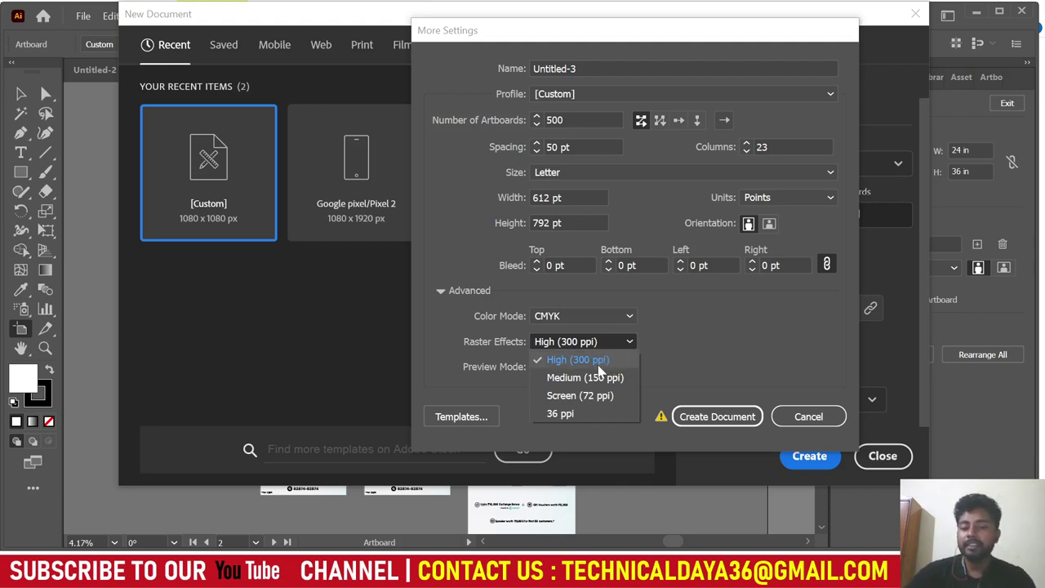
click(599, 363)
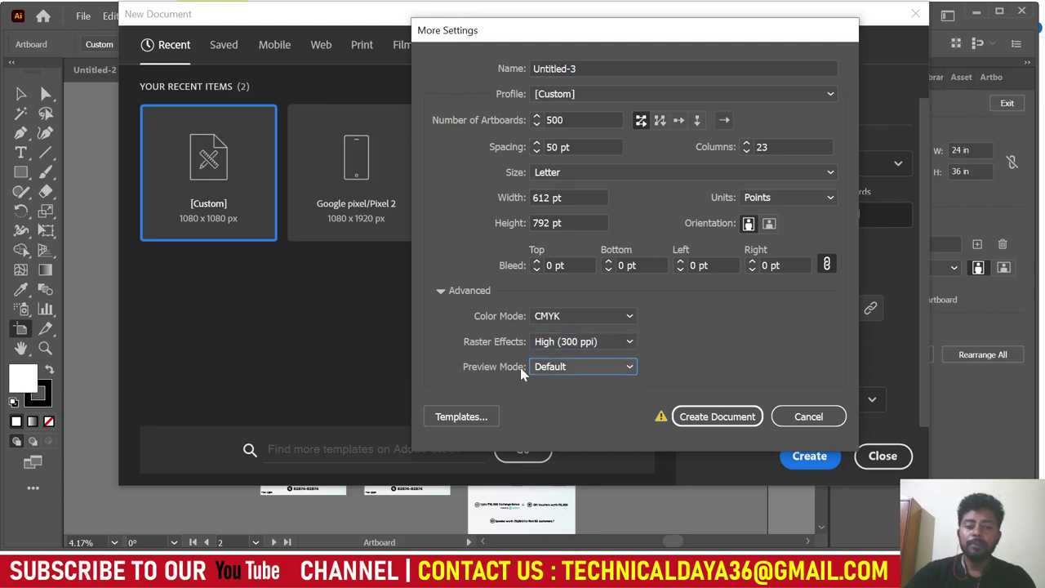
click(604, 368)
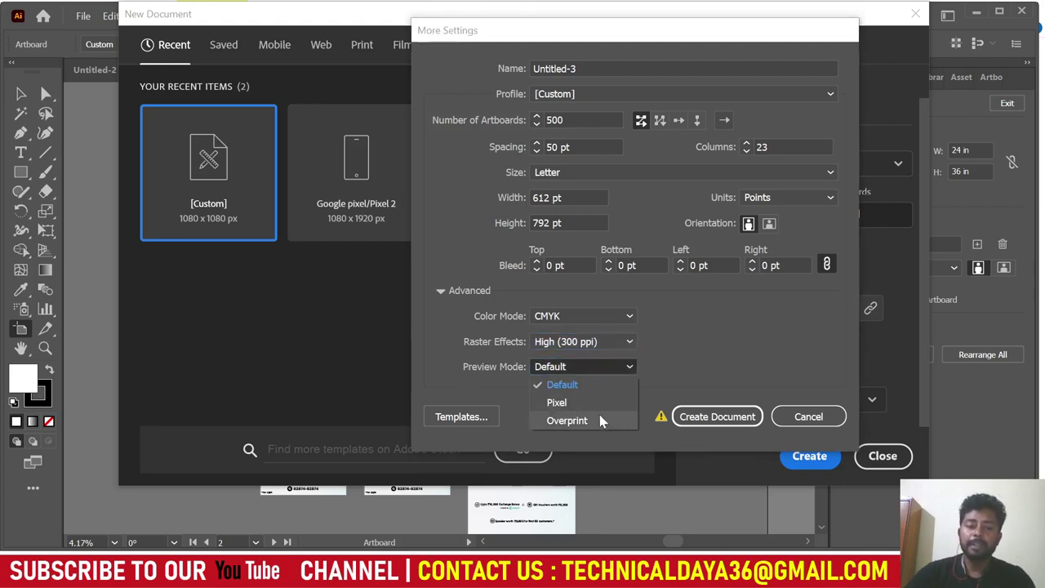
click(563, 385)
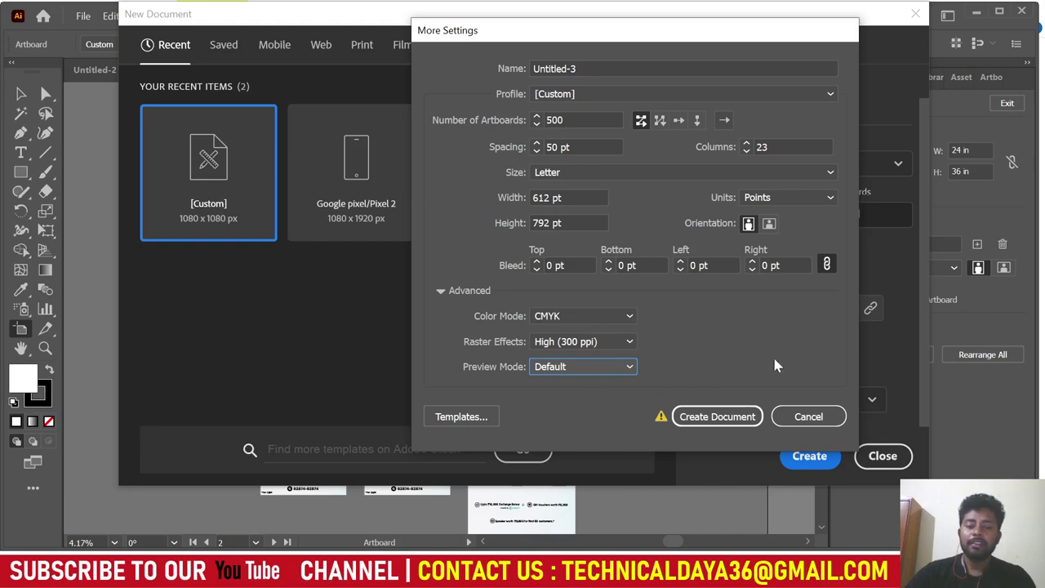
click(724, 415)
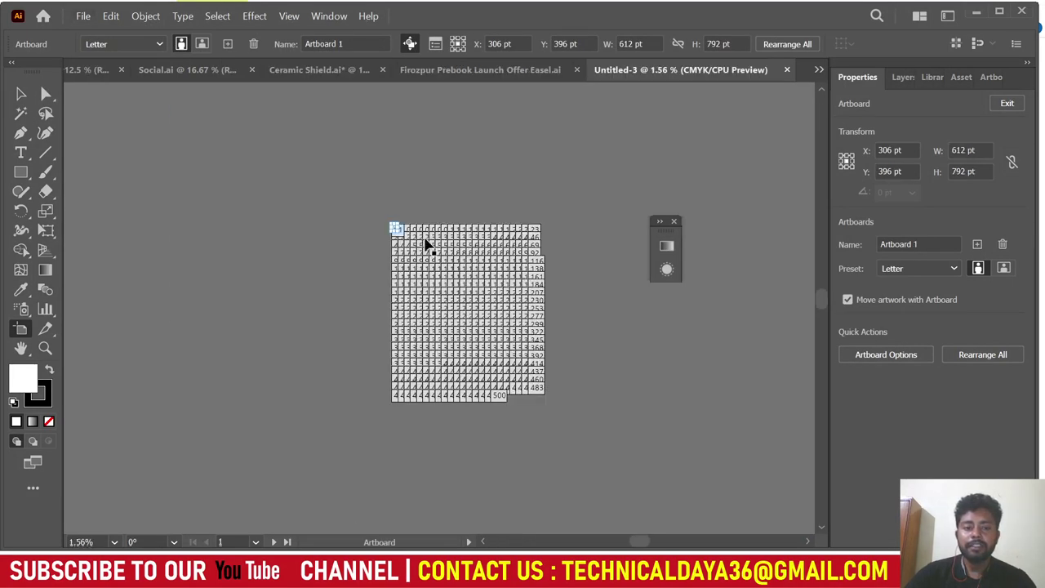
scroll(531, 234, up, 1)
scroll(532, 233, up, 1)
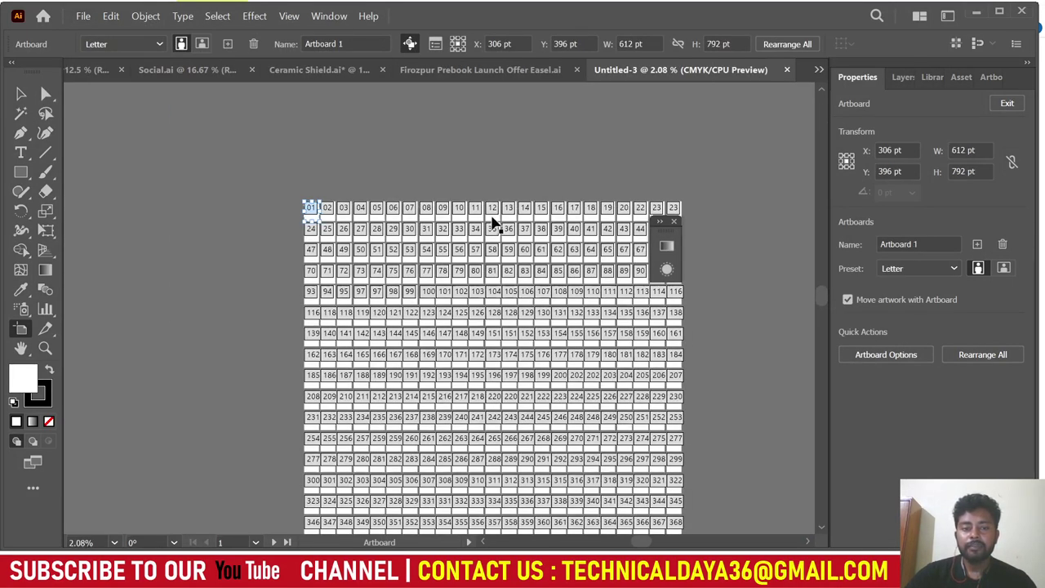
scroll(495, 220, right, 2)
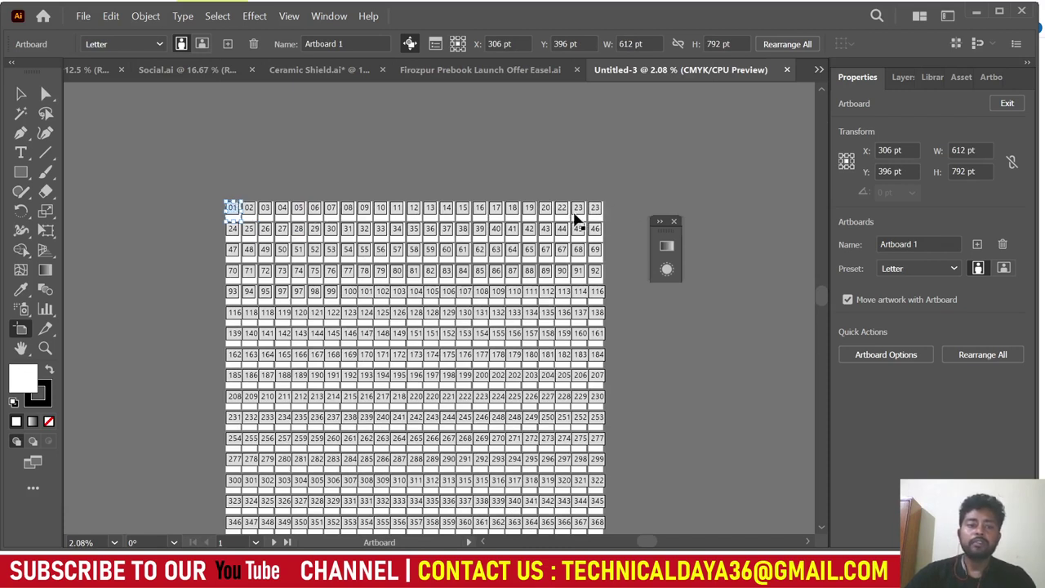
scroll(539, 245, down, 2)
scroll(539, 245, down, 1)
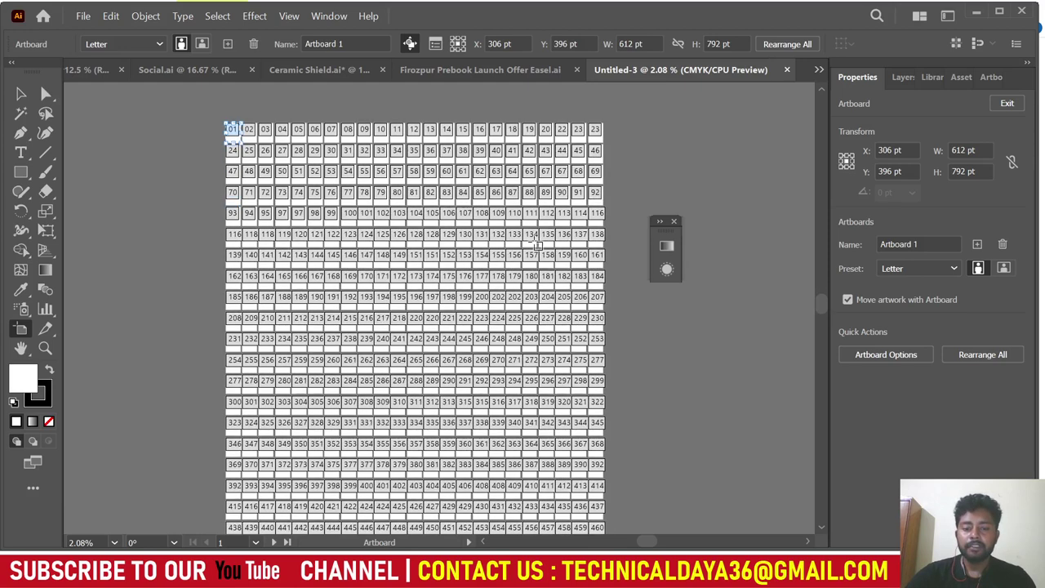
scroll(534, 245, down, 1)
scroll(535, 269, down, 1)
scroll(539, 286, down, 1)
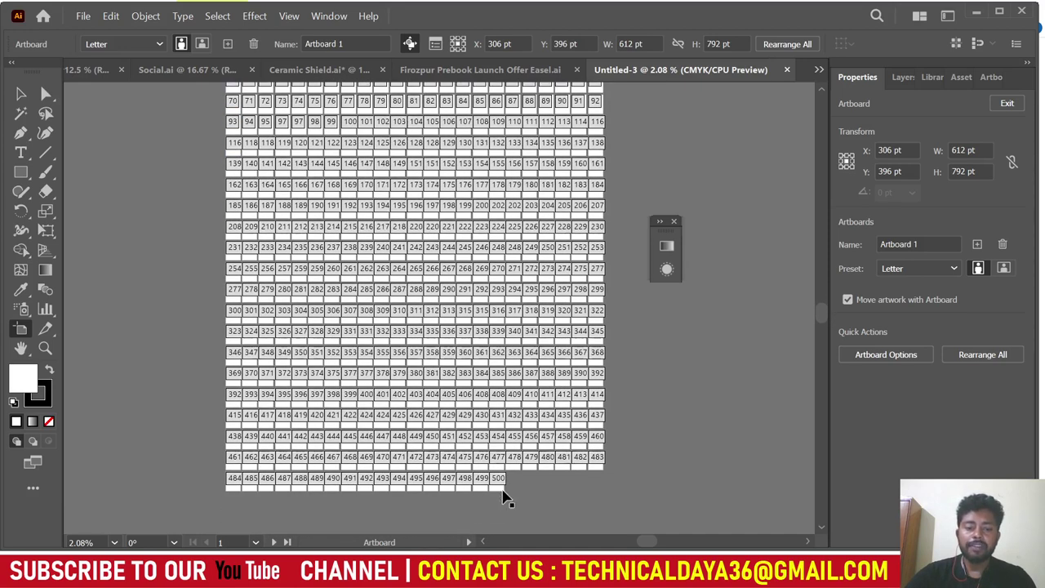
scroll(498, 482, up, 3)
scroll(498, 482, up, 2)
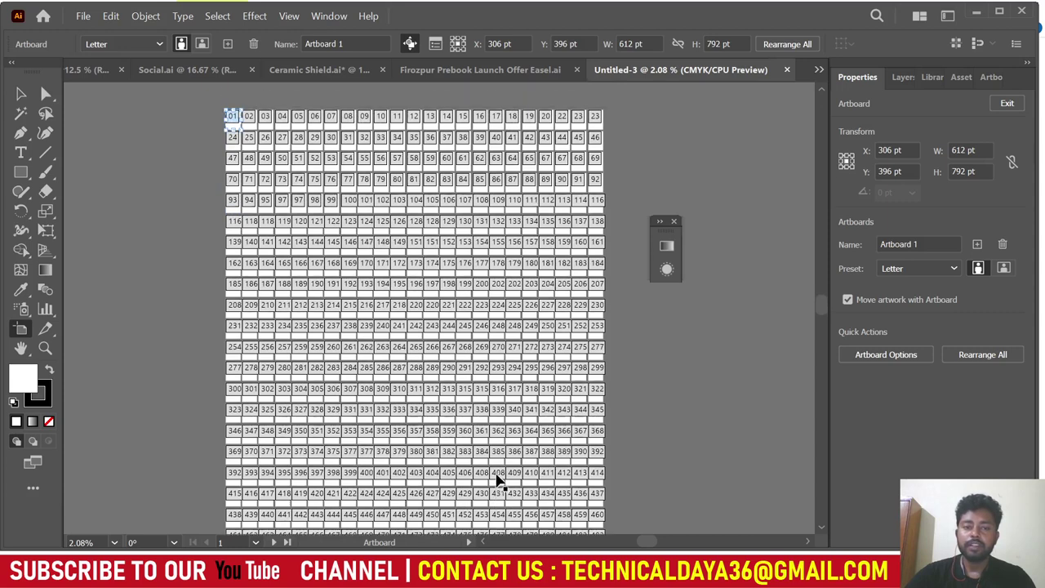
scroll(498, 482, up, 1)
Resize artboard 104 to 612 × 600 pt by setting its height to 600 pt.
click(412, 216)
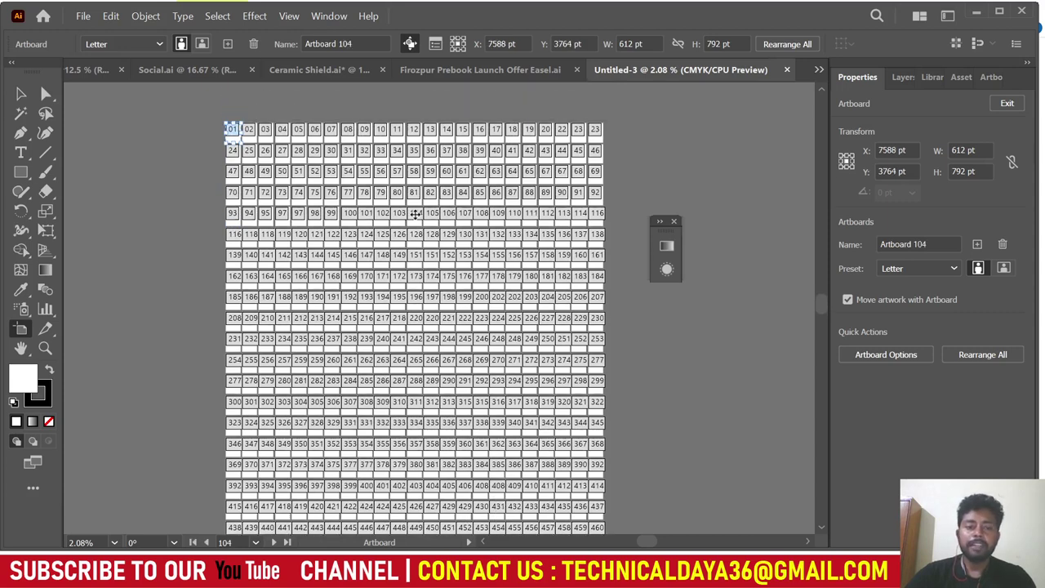
click(982, 171)
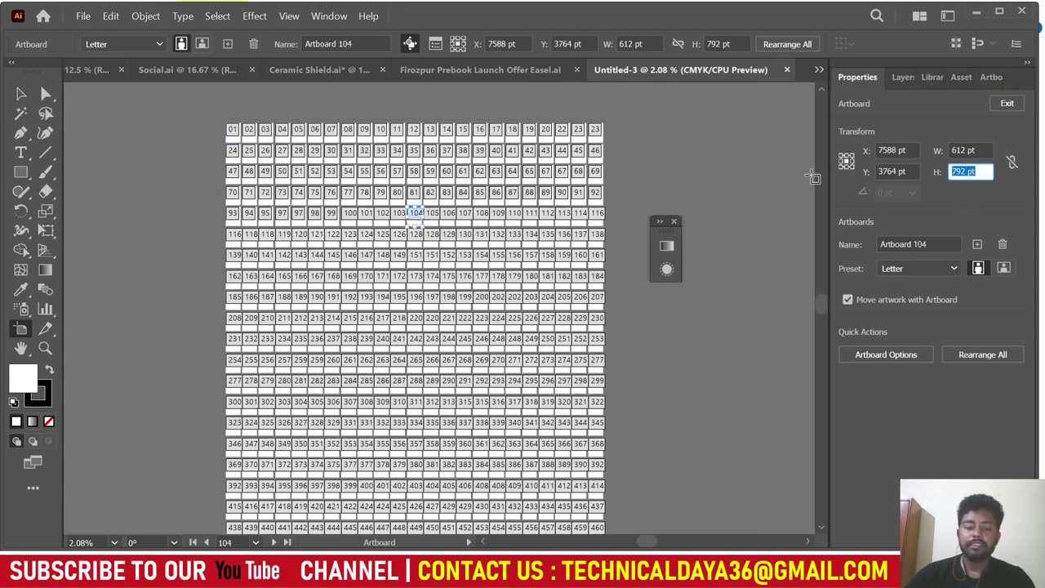
text(600)
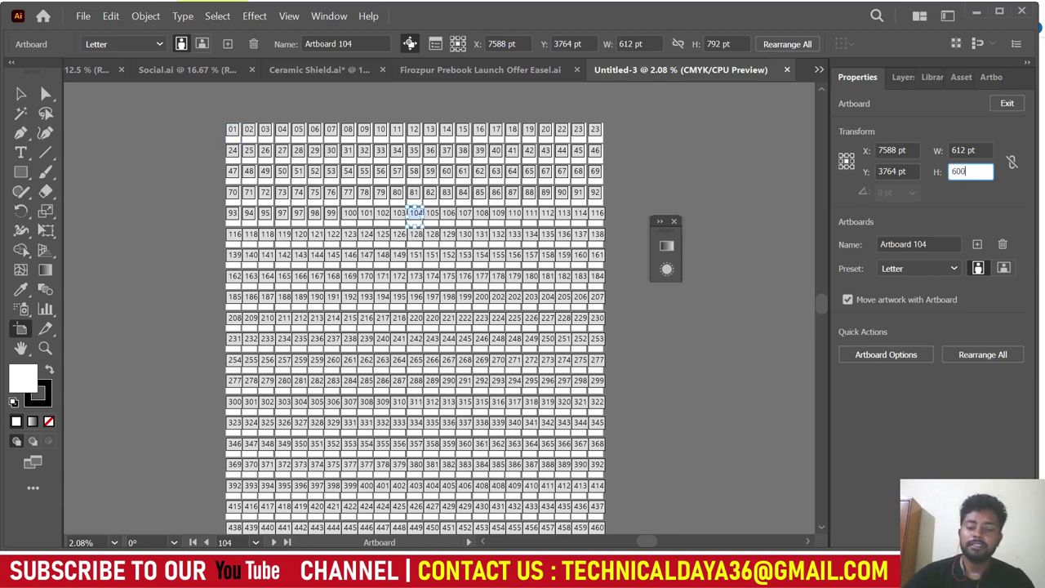
key(Return)
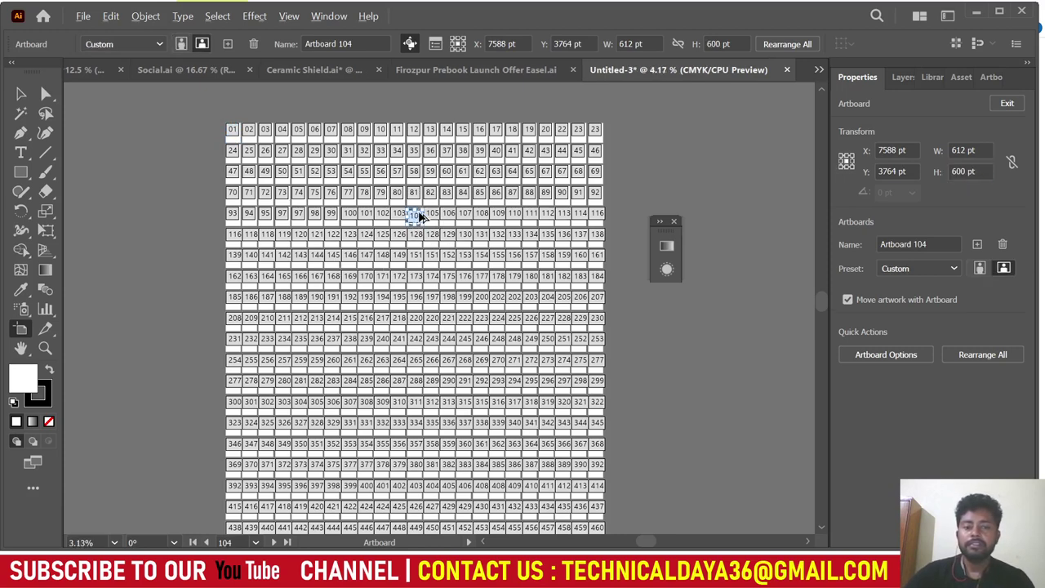
scroll(418, 215, up, 2)
scroll(427, 217, down, 1)
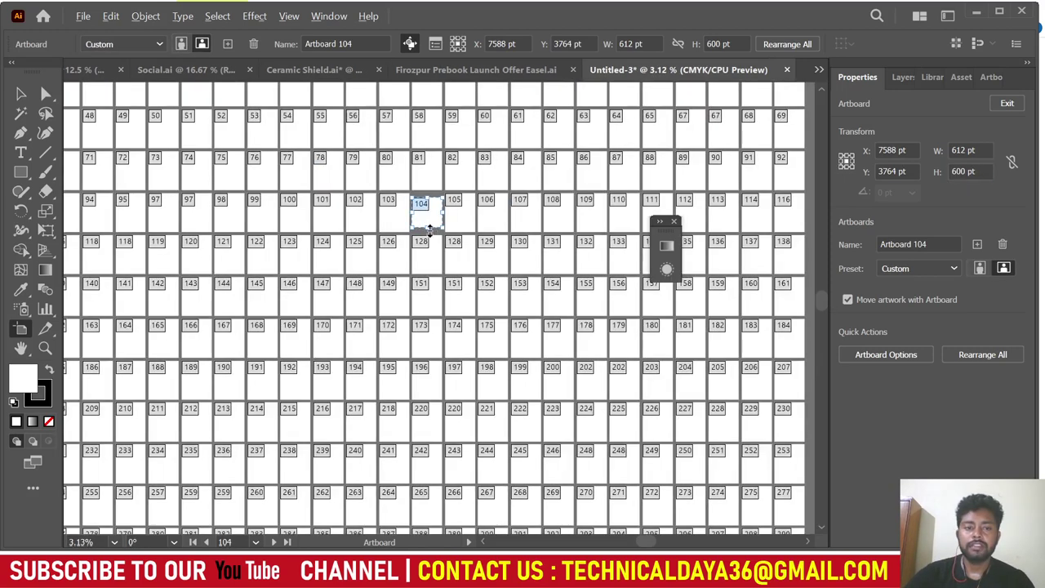
scroll(430, 231, down, 1)
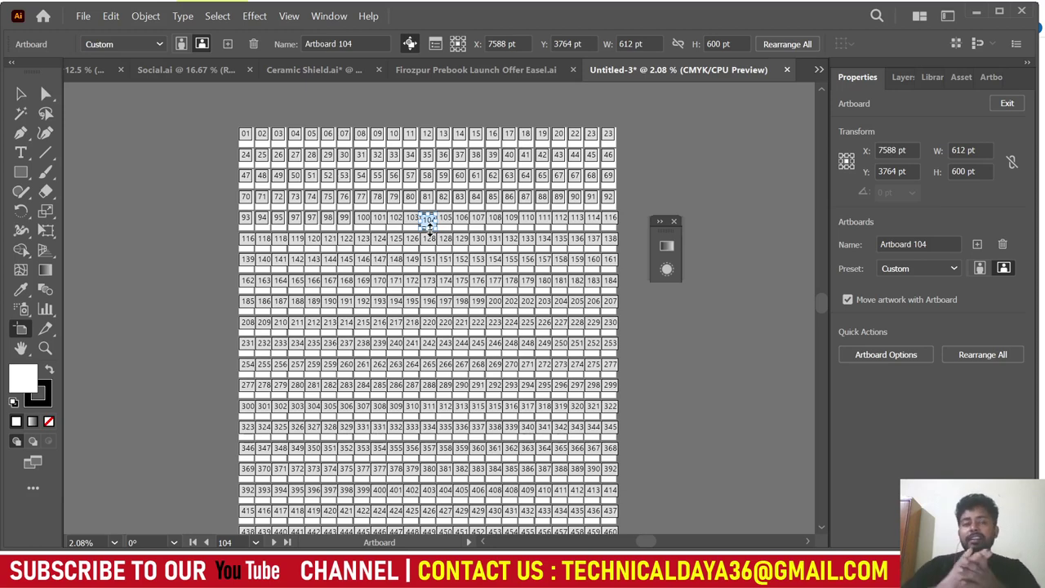
Bring Social.ai to the front and pan across its 550 px product poster artboards.
click(176, 71)
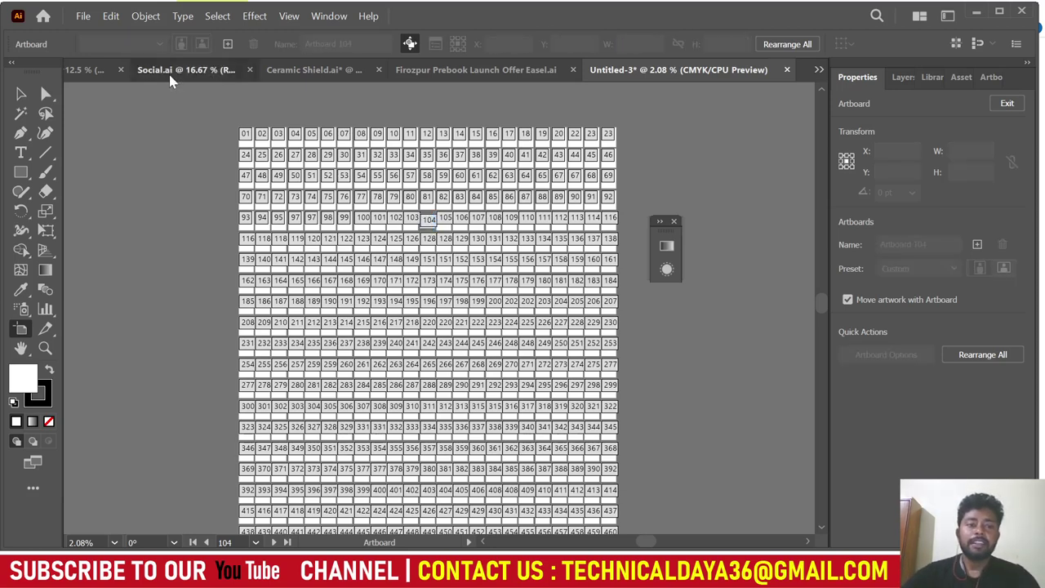
key(c)
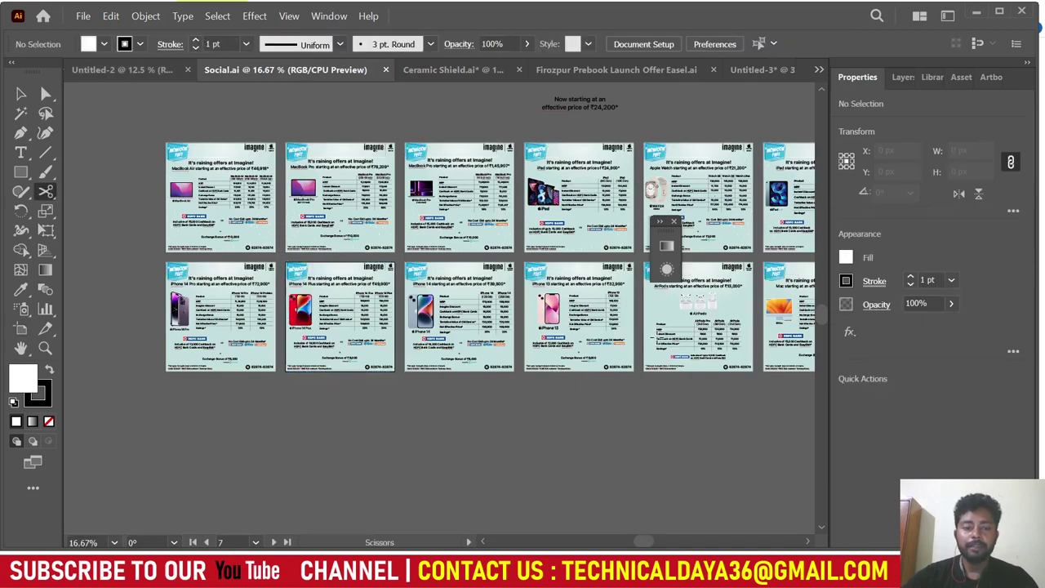
click(21, 328)
drag(712, 370, 571, 421)
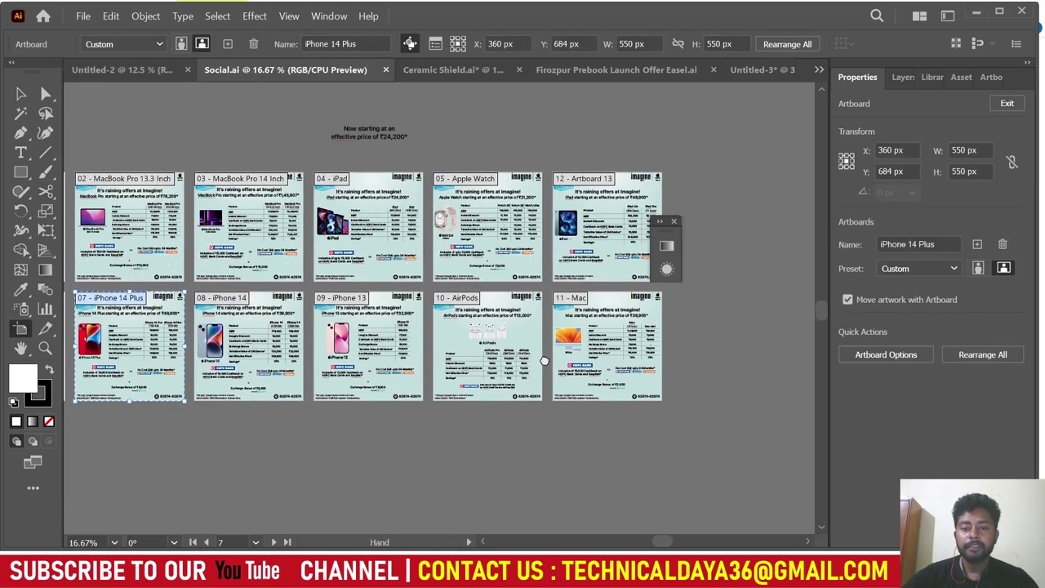
drag(476, 298, 492, 294)
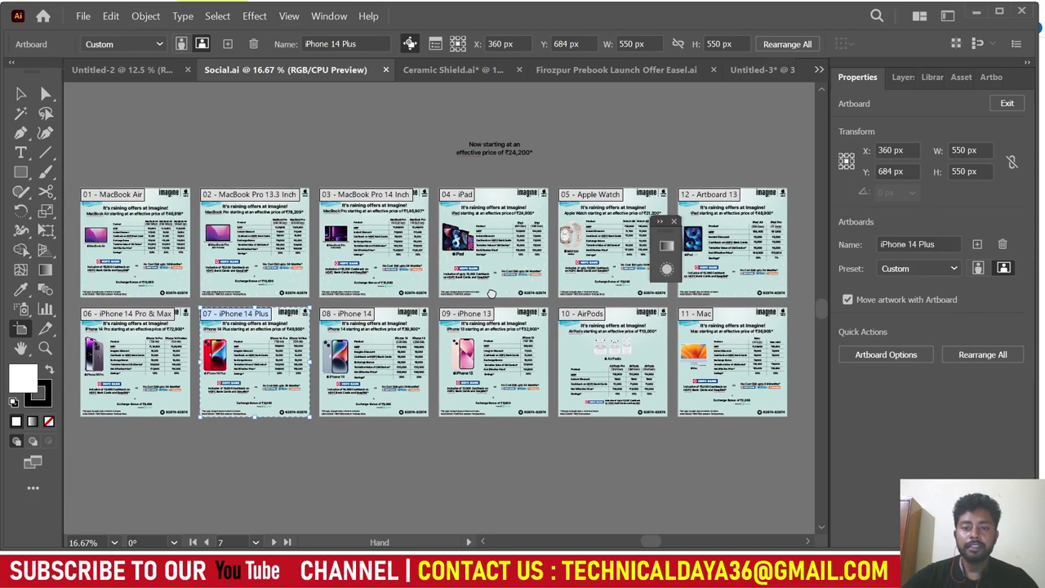
drag(290, 253, 382, 250)
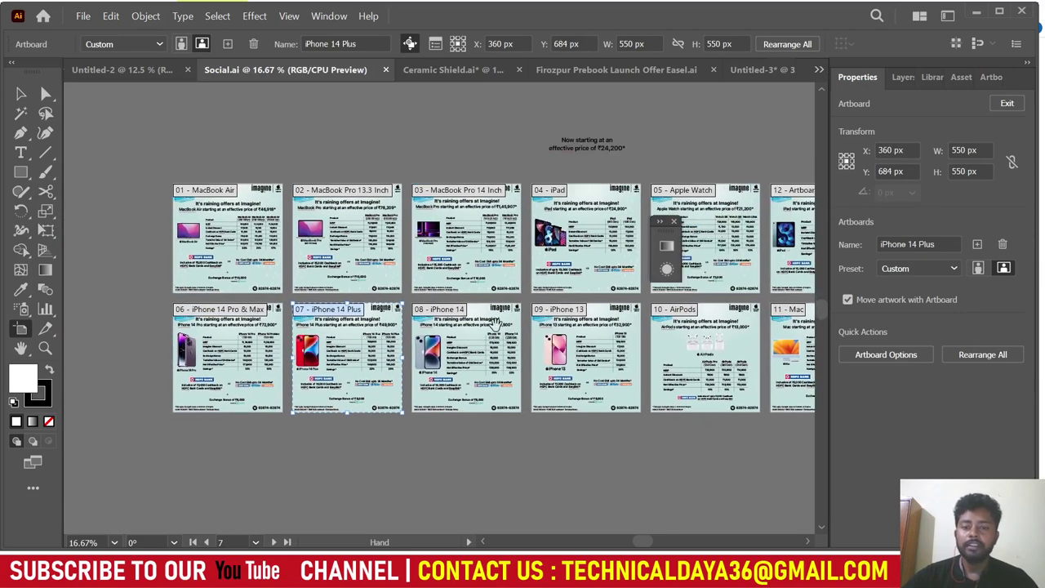
drag(494, 323, 378, 304)
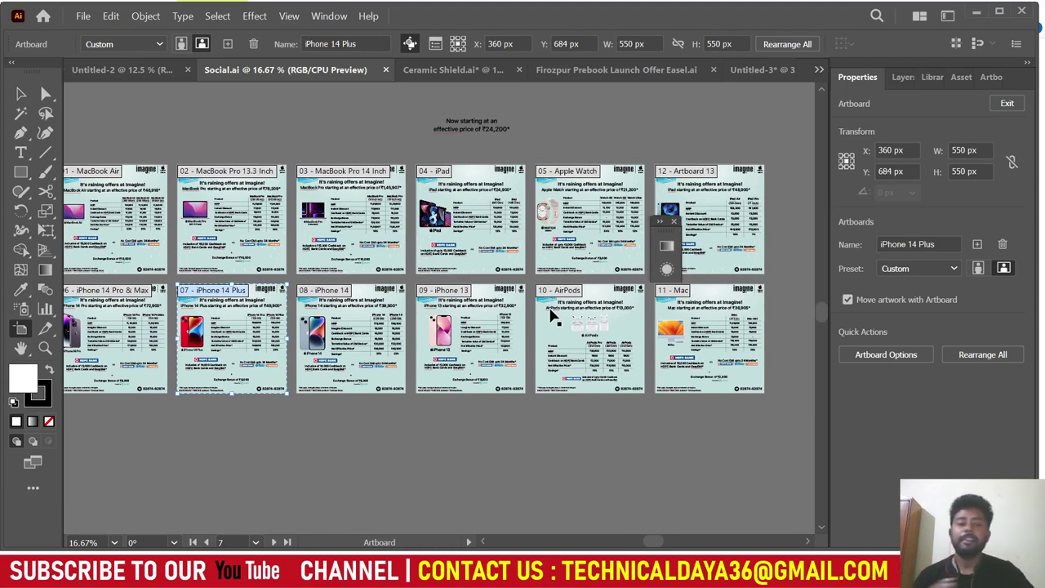
click(21, 94)
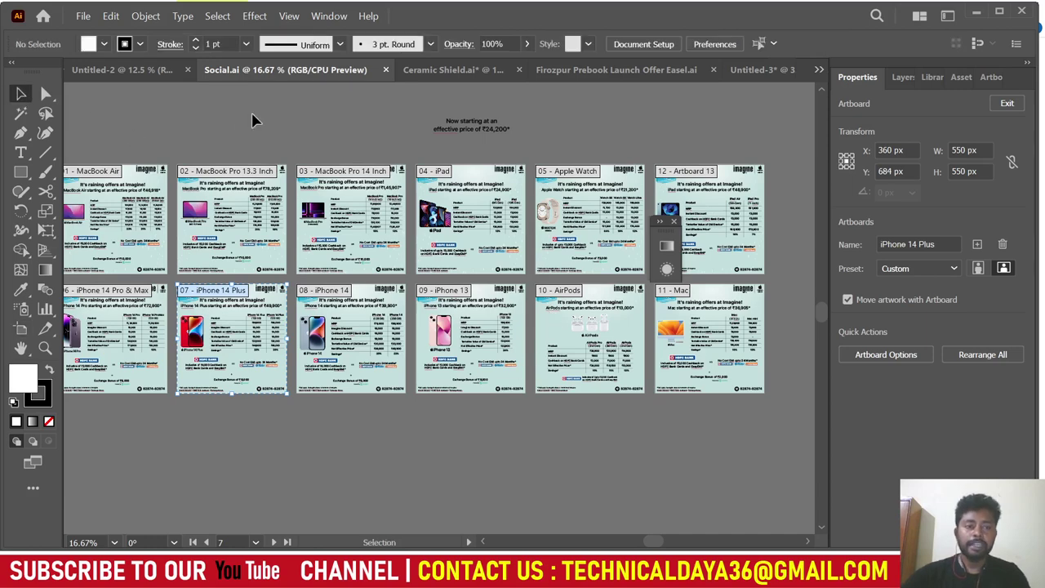